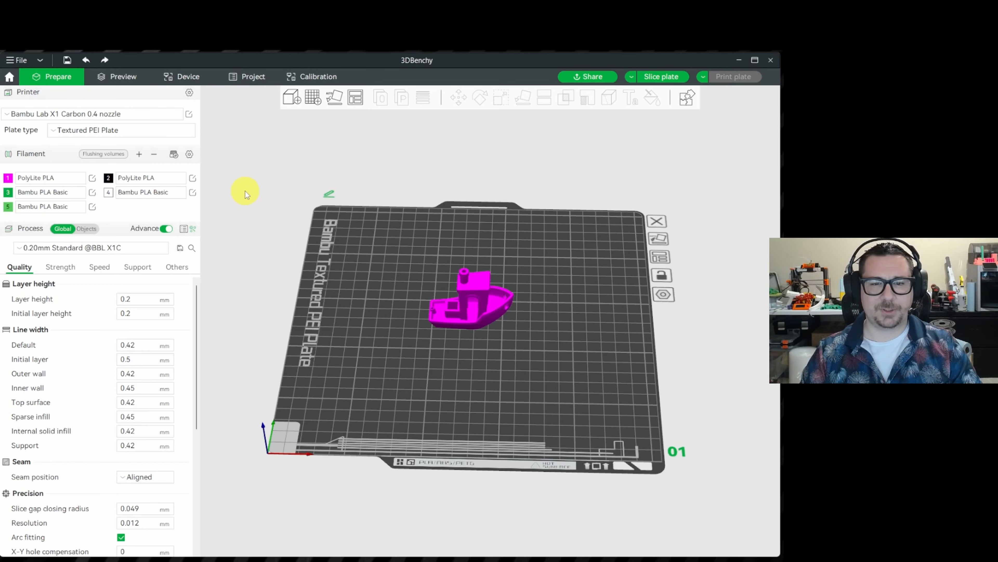
- Select the 3DBenchy boat and add a second build plate to the project
drag(251, 221, 257, 215)
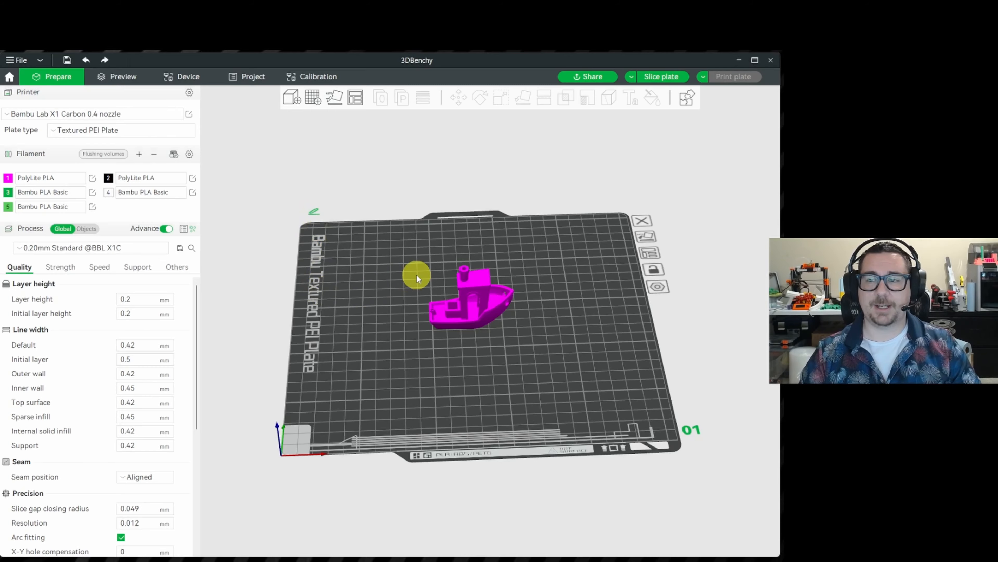
right_drag(414, 276, 366, 268)
click(448, 290)
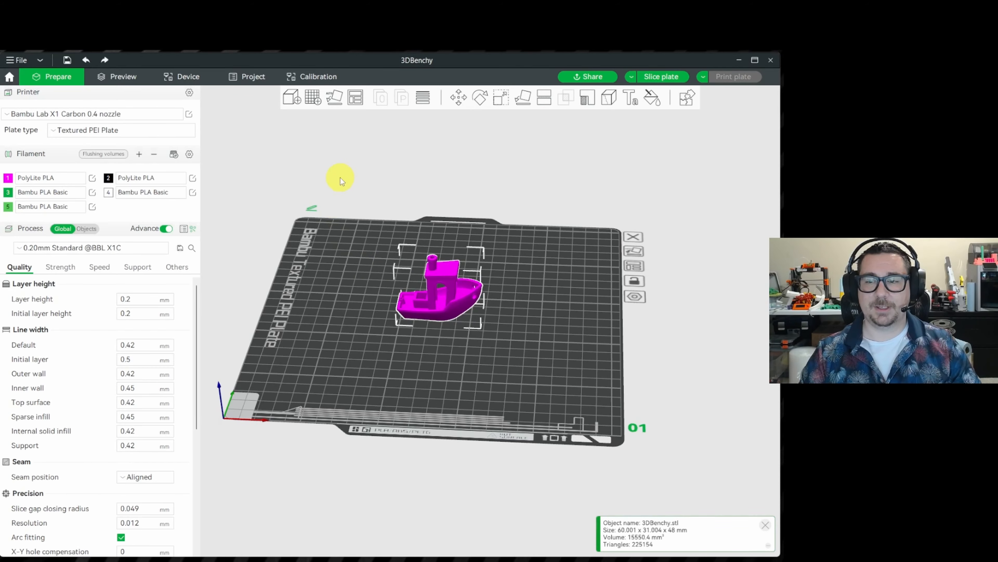
drag(340, 178, 340, 186)
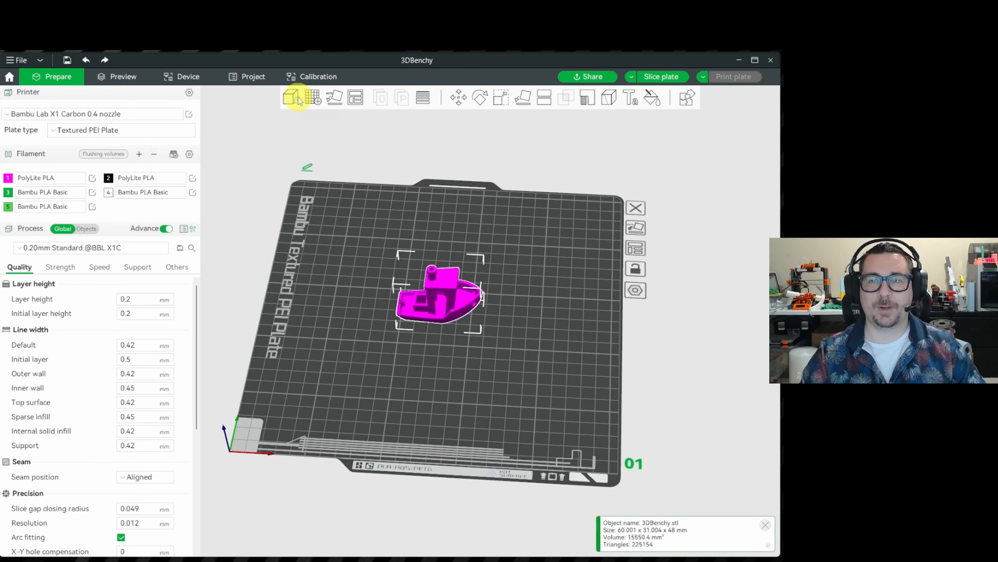
click(312, 98)
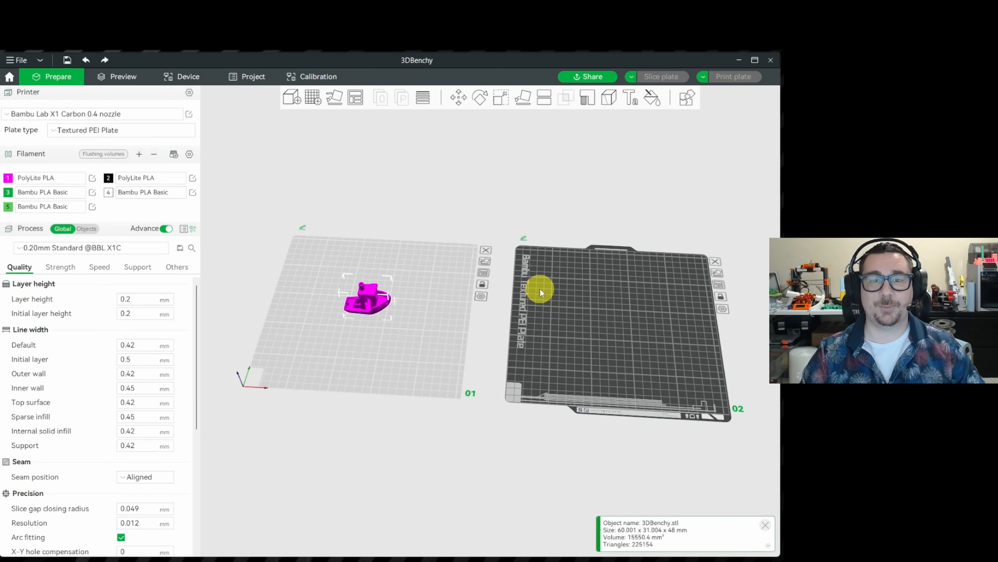
- Move the boat along its X and Y axes onto plate 02 with the Move tool, to about X 422, Y 130 mm
drag(429, 218, 426, 210)
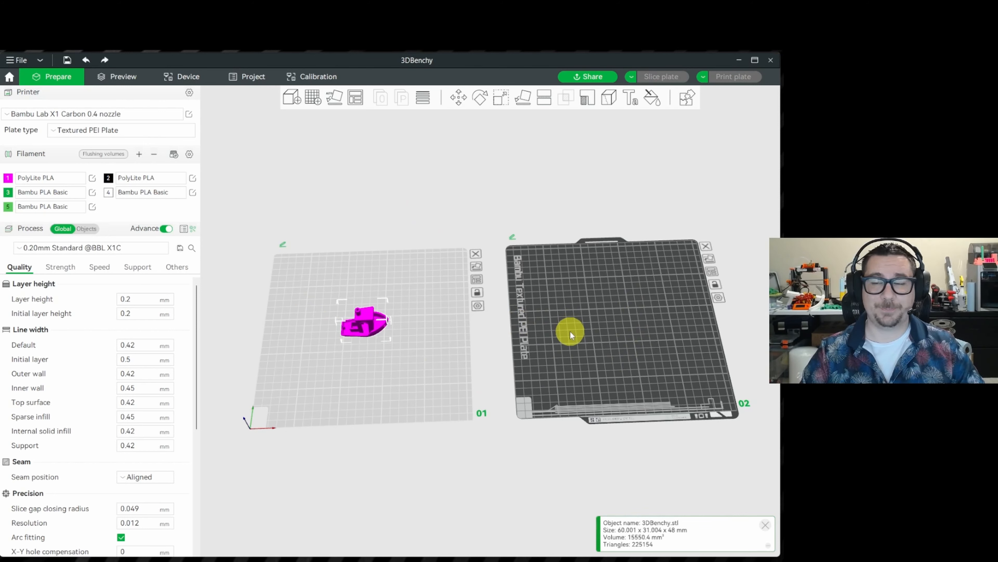
click(365, 327)
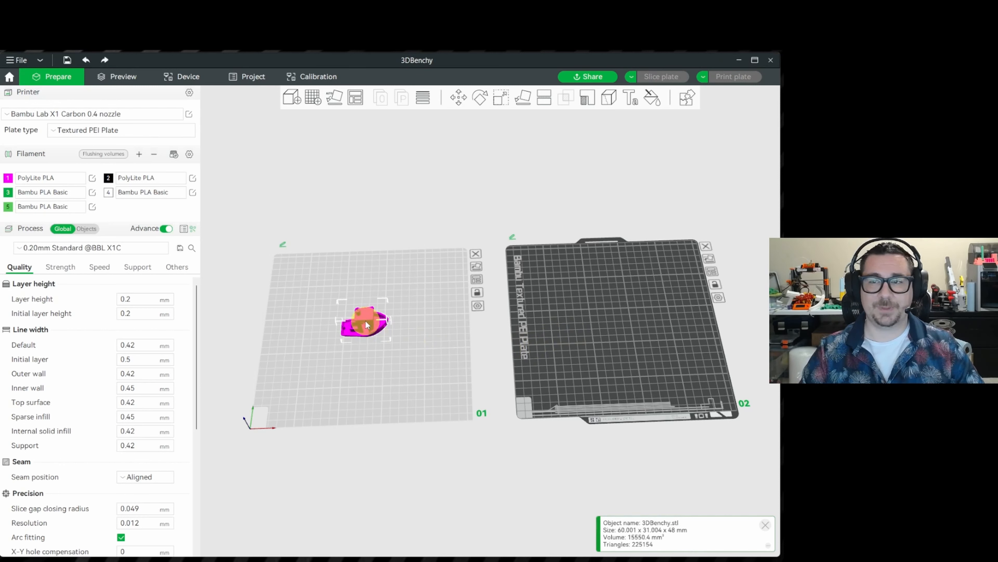
click(458, 98)
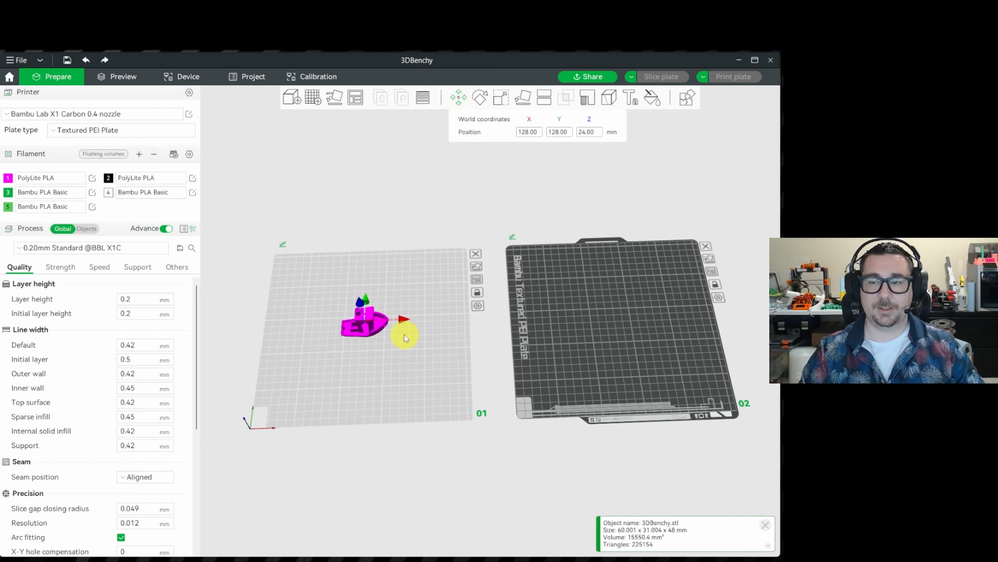
drag(401, 321, 624, 332)
scroll(635, 321, up, 5)
right_drag(671, 334, 407, 369)
scroll(408, 368, up, 3)
scroll(405, 364, up, 2)
drag(439, 339, 531, 341)
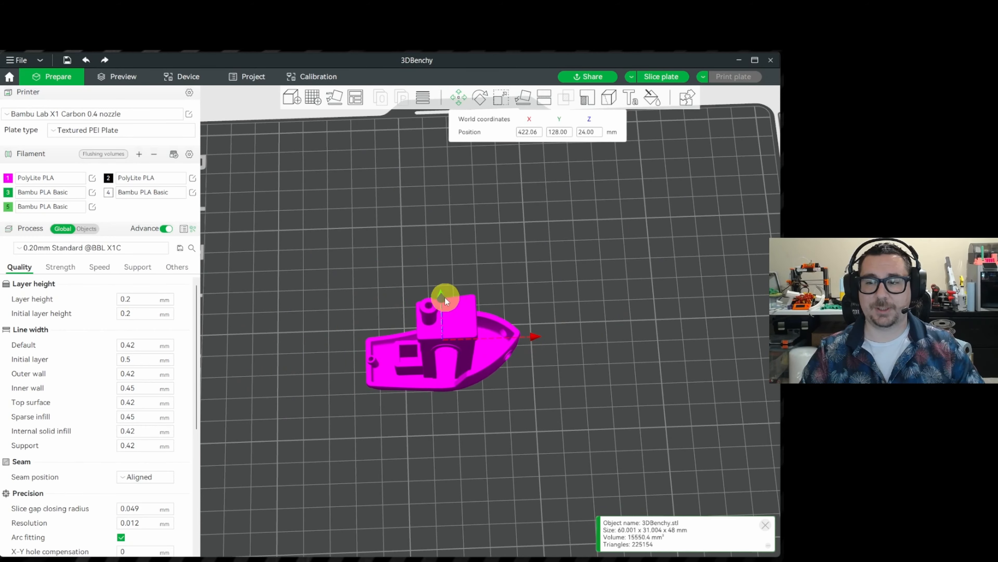
drag(442, 292, 432, 346)
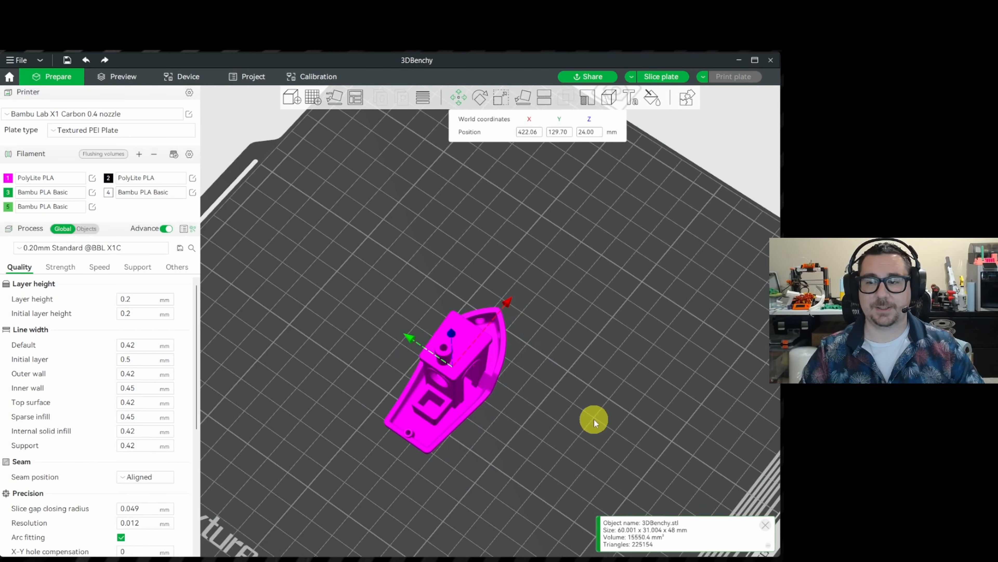
- Try to lift the boat off plate 02 along the Z axis with the Move tool
drag(593, 419, 514, 345)
drag(448, 244, 435, 182)
drag(440, 243, 439, 194)
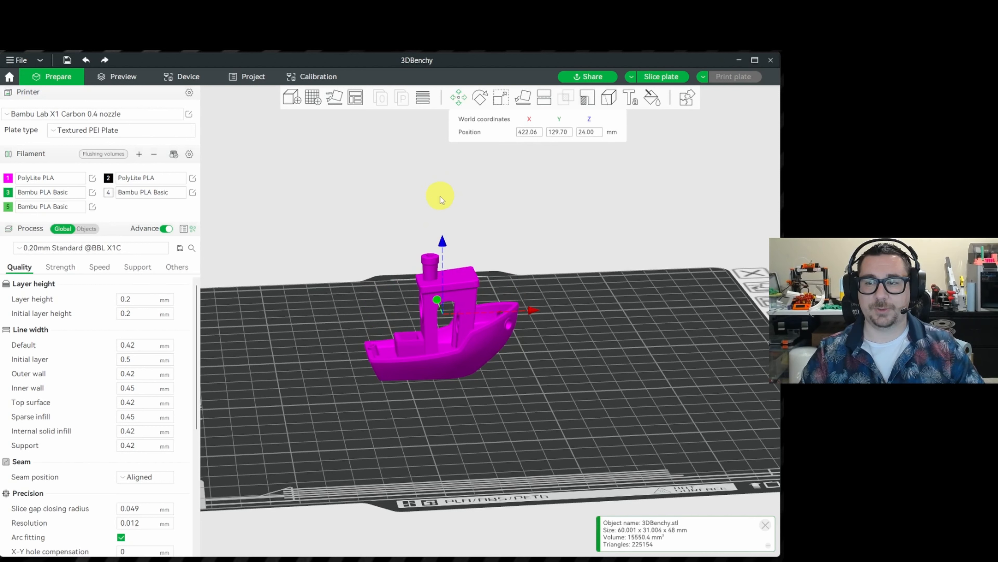
drag(441, 242, 439, 187)
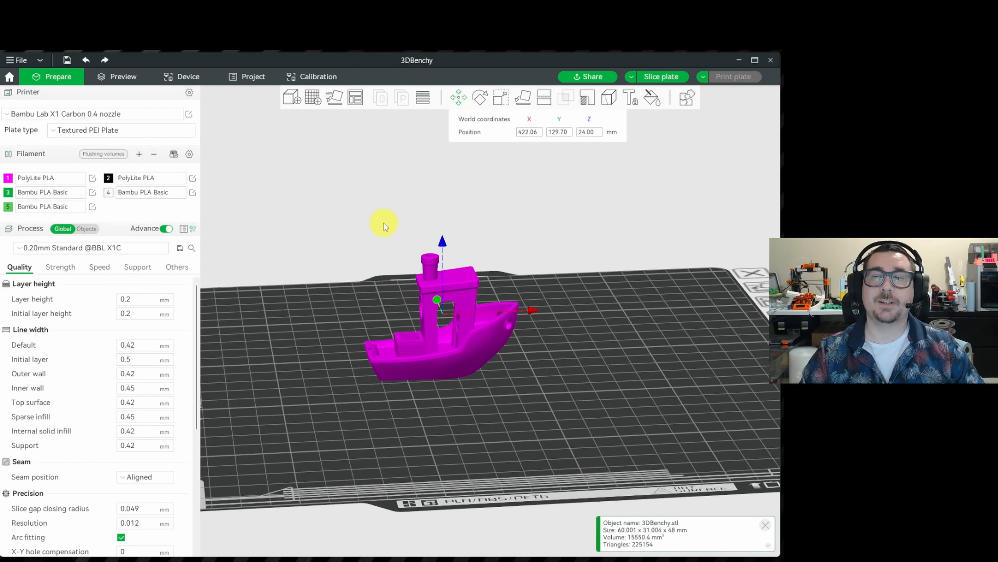
- Set the boat's X position to 120 mm so it sits on plate 01, and close the Move tool
scroll(322, 210, down, 3)
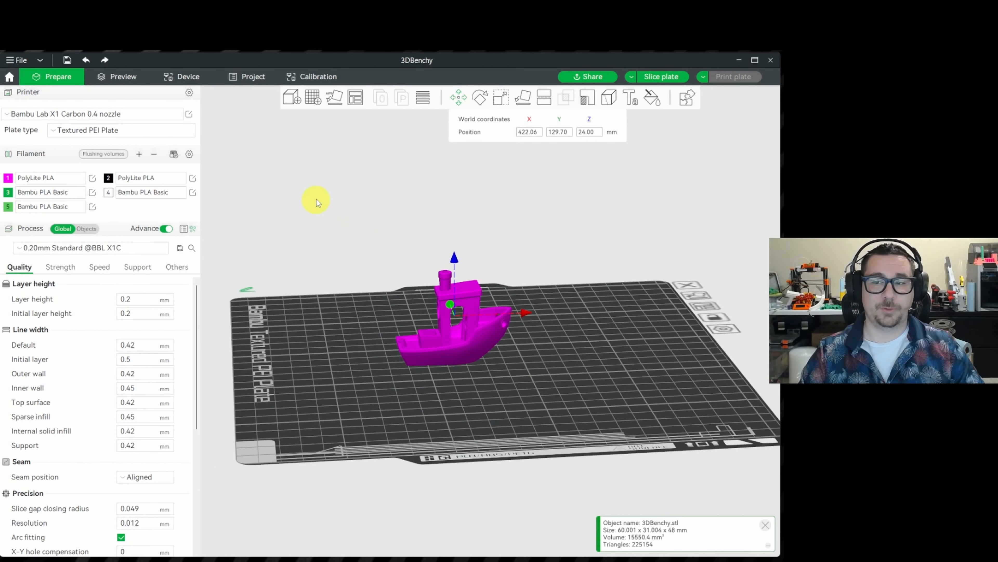
click(530, 132)
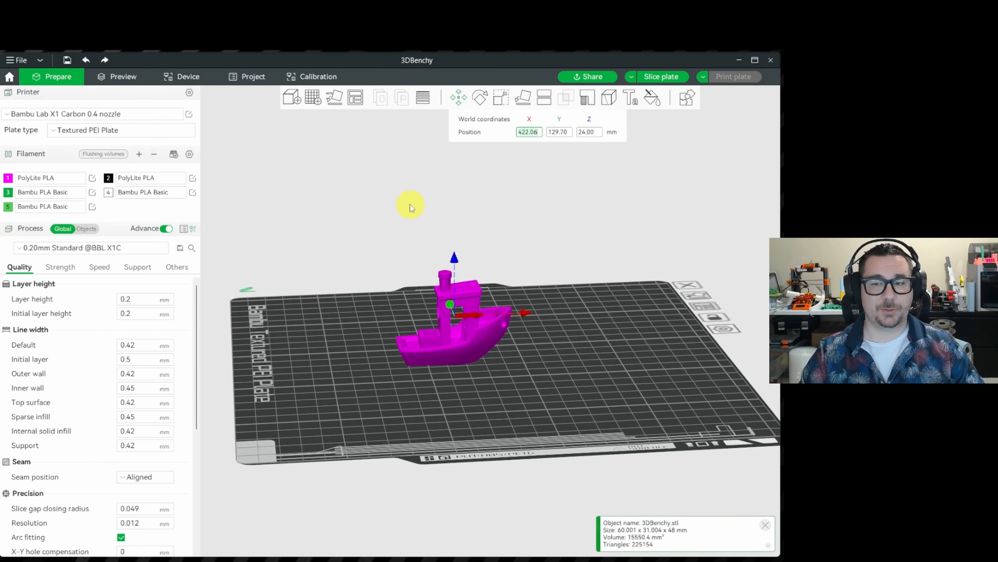
scroll(409, 200, down, 3)
drag(414, 189, 408, 199)
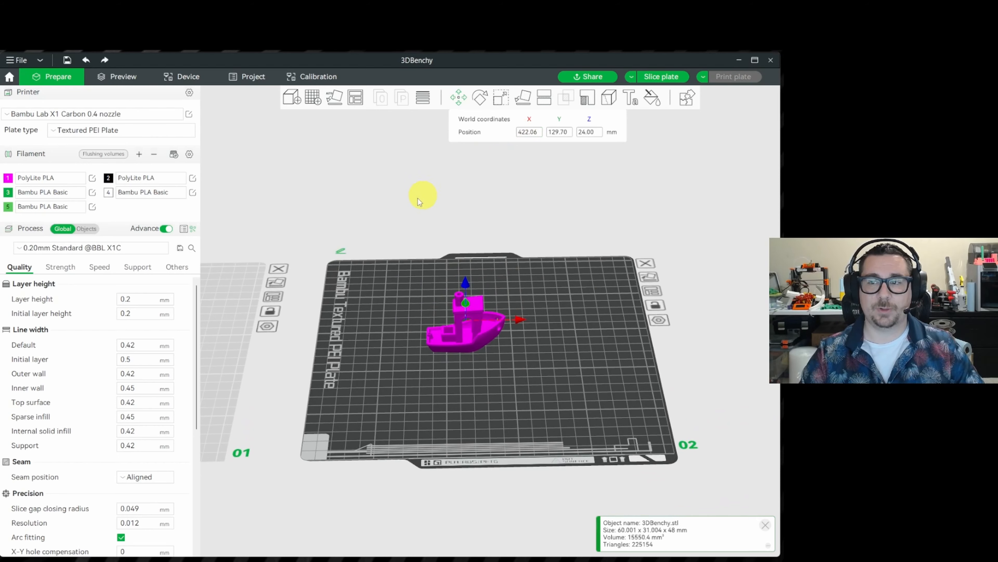
scroll(406, 207, down, 3)
right_drag(403, 209, 547, 231)
scroll(547, 231, down, 2)
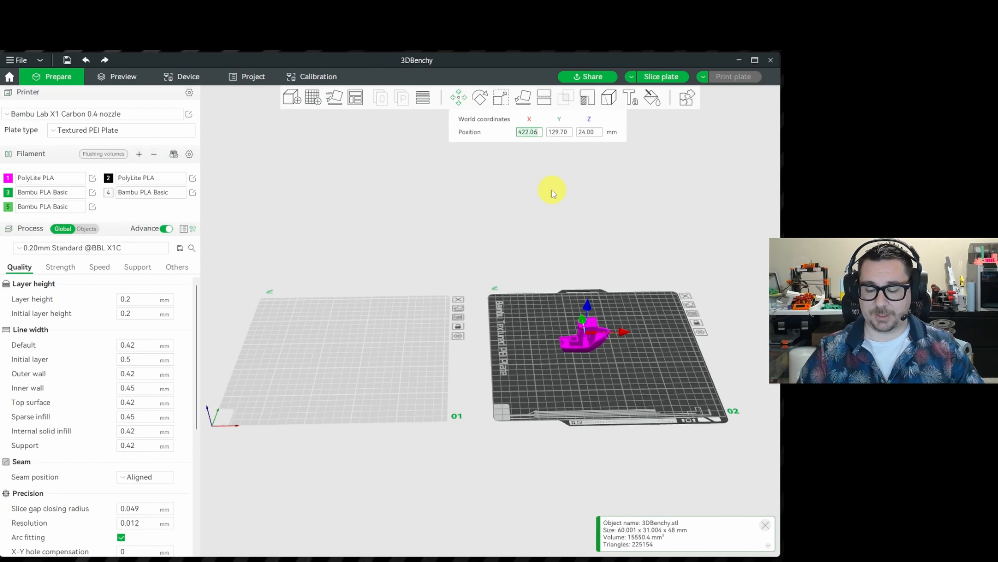
key(ctrl+a)
key(BackSpace)
text(120)
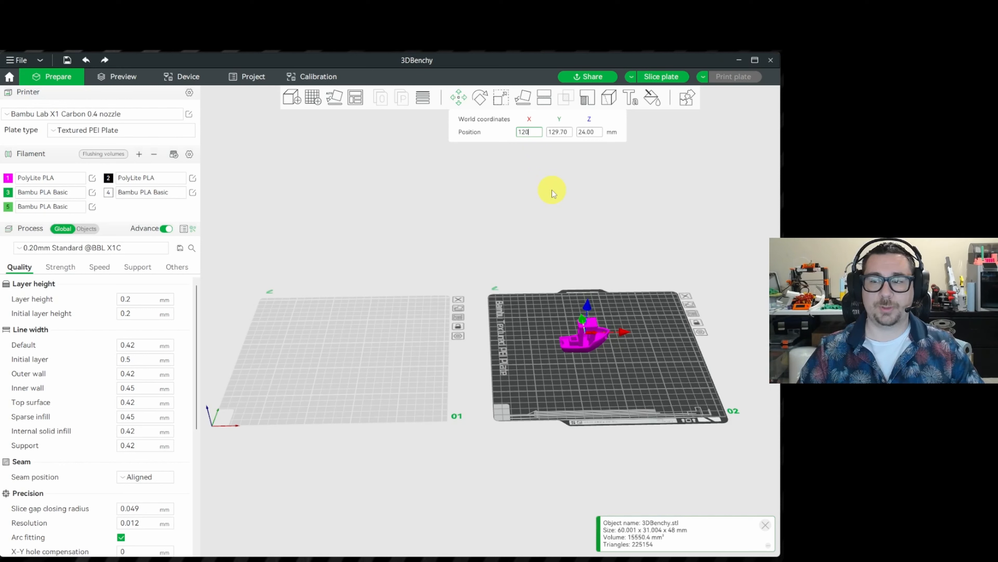
key(Return)
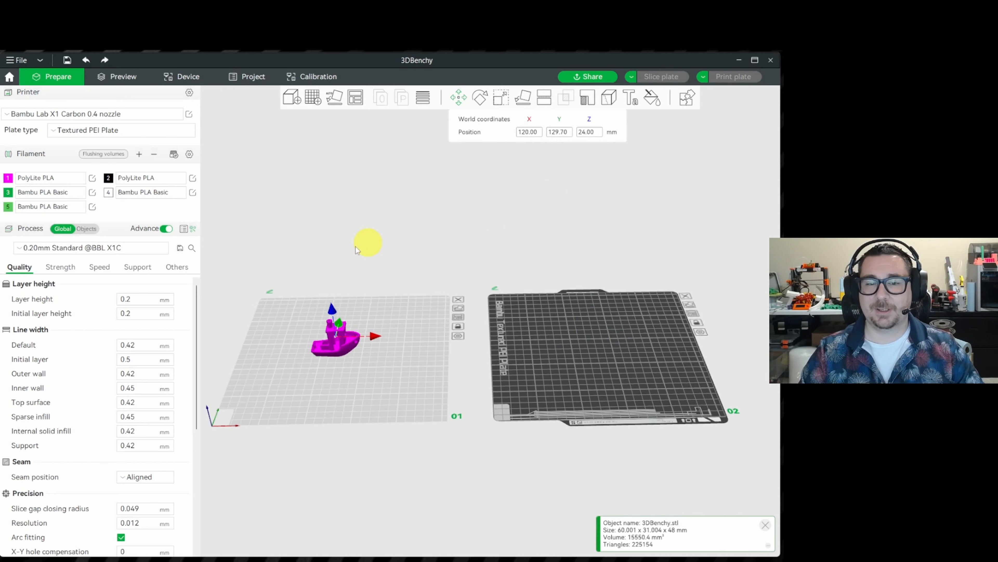
click(457, 98)
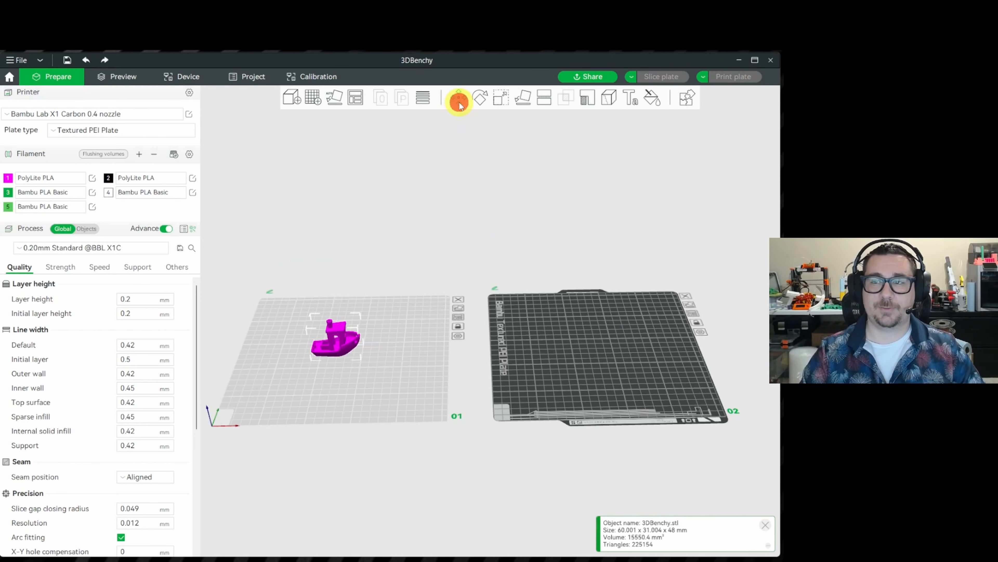
- Relocate the boat freehand from plate 01 onto plate 02, at about X 399, Y 144 mm
scroll(434, 263, up, 3)
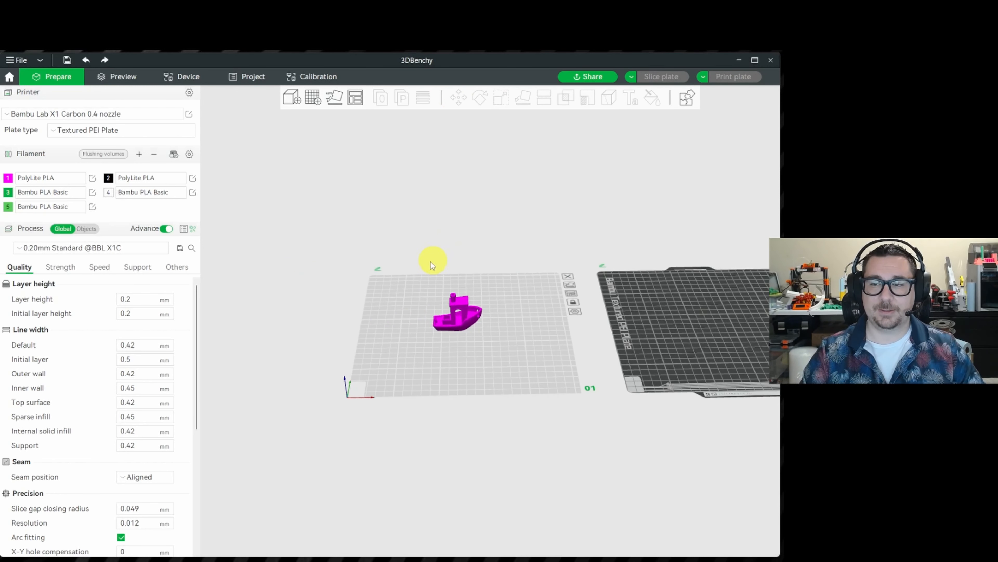
click(434, 323)
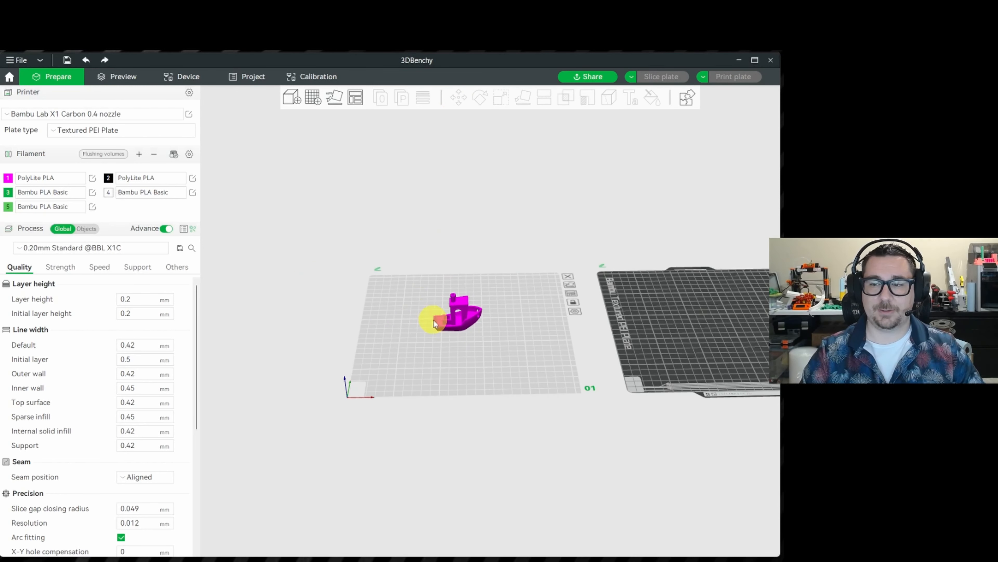
click(459, 311)
drag(458, 310, 681, 293)
middle_drag(633, 251, 411, 297)
scroll(494, 380, up, 4)
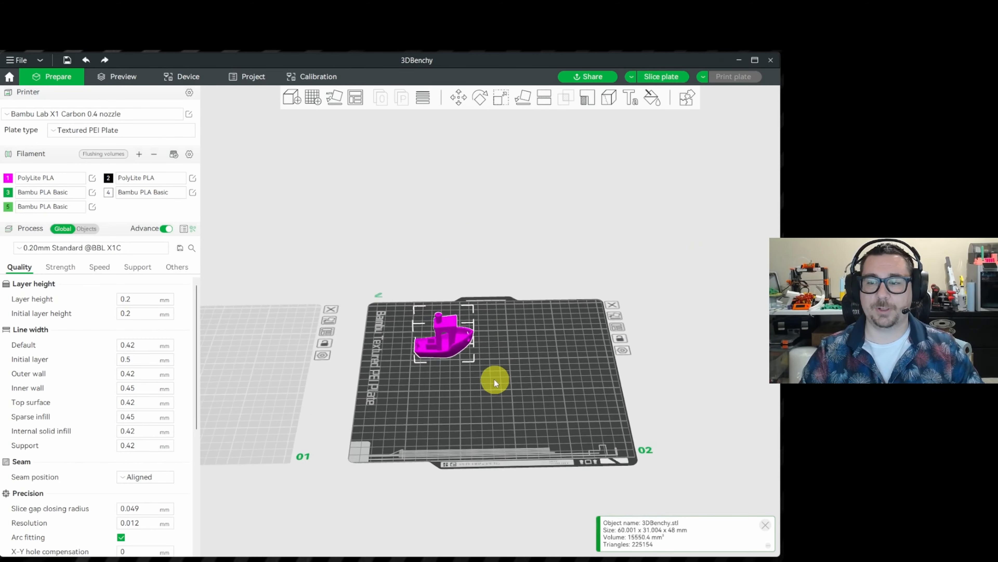
drag(456, 344, 482, 357)
drag(538, 236, 528, 268)
mouse_move(471, 358)
mouse_down()
mouse_move(554, 308)
mouse_move(466, 394)
mouse_move(459, 358)
mouse_up()
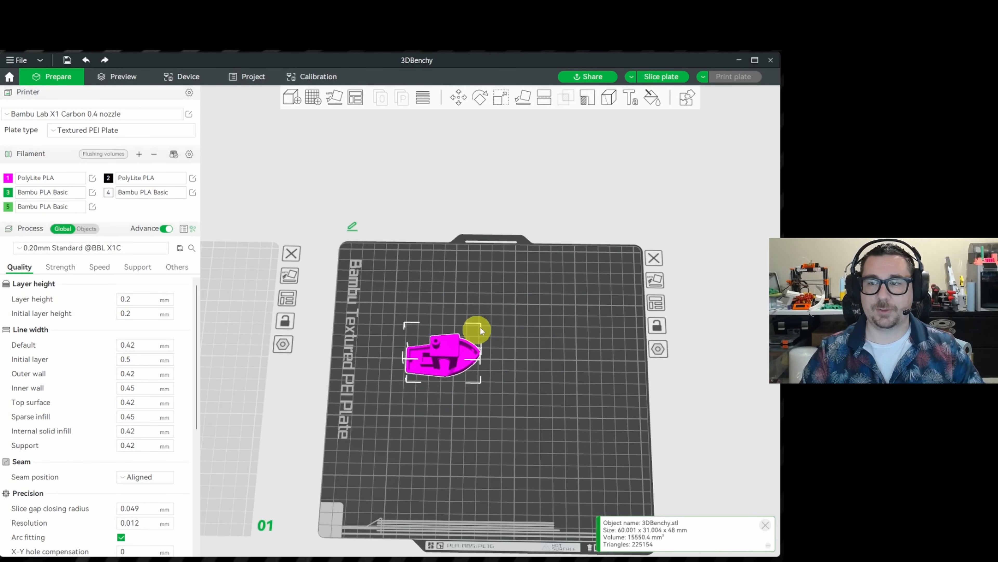
- Shift the boat along X and Y with the Move tool to about X 420, Y 158 mm on plate 02
click(459, 97)
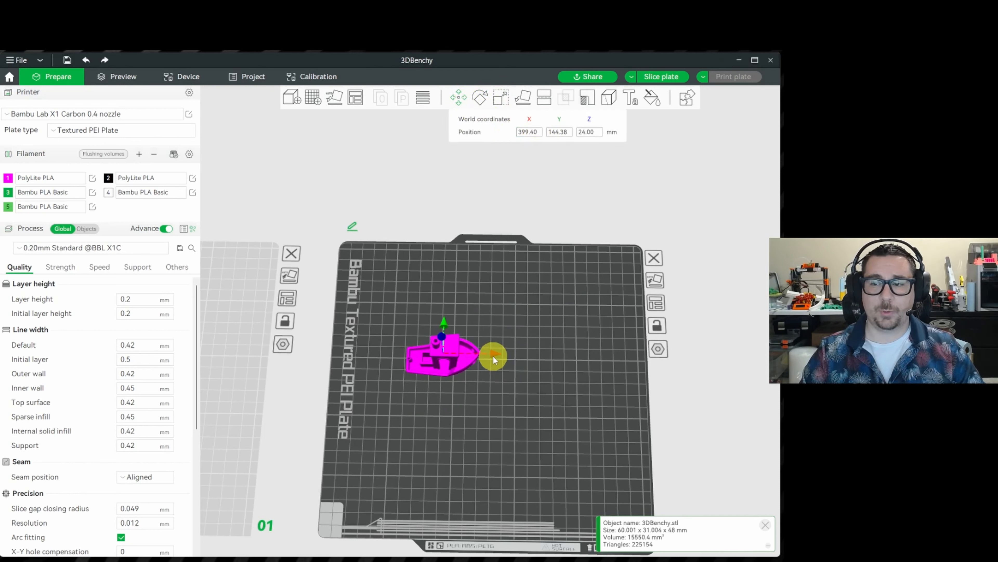
drag(494, 356, 522, 356)
drag(472, 319, 454, 301)
drag(362, 202, 362, 192)
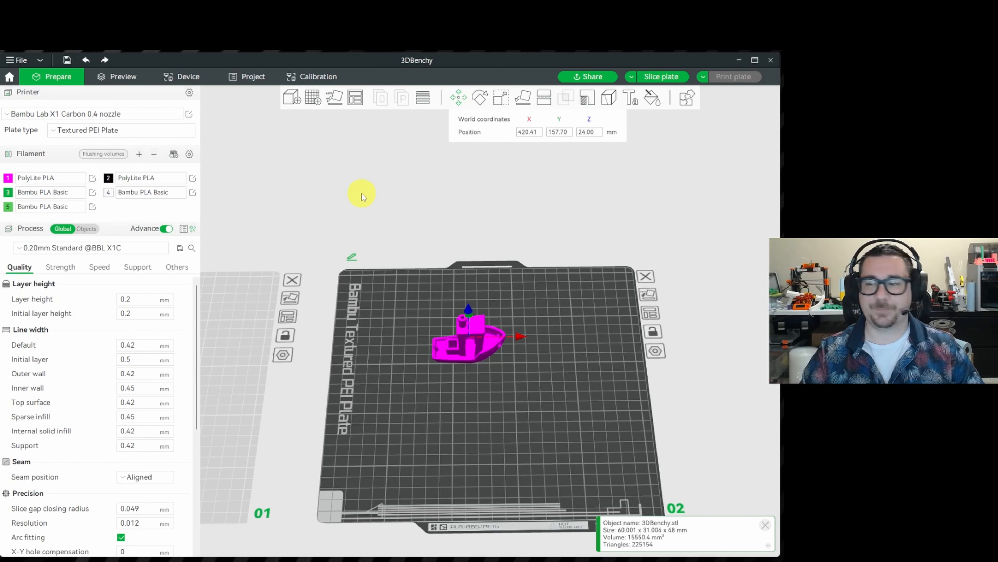
- Clone the boat on plate 02 with 5 copies
scroll(380, 285, down, 4)
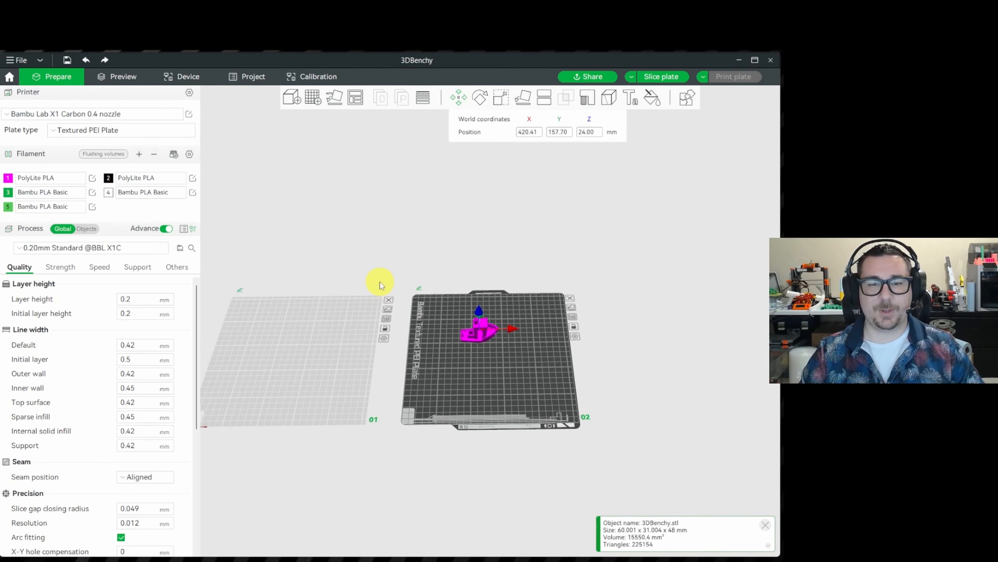
drag(375, 224, 376, 231)
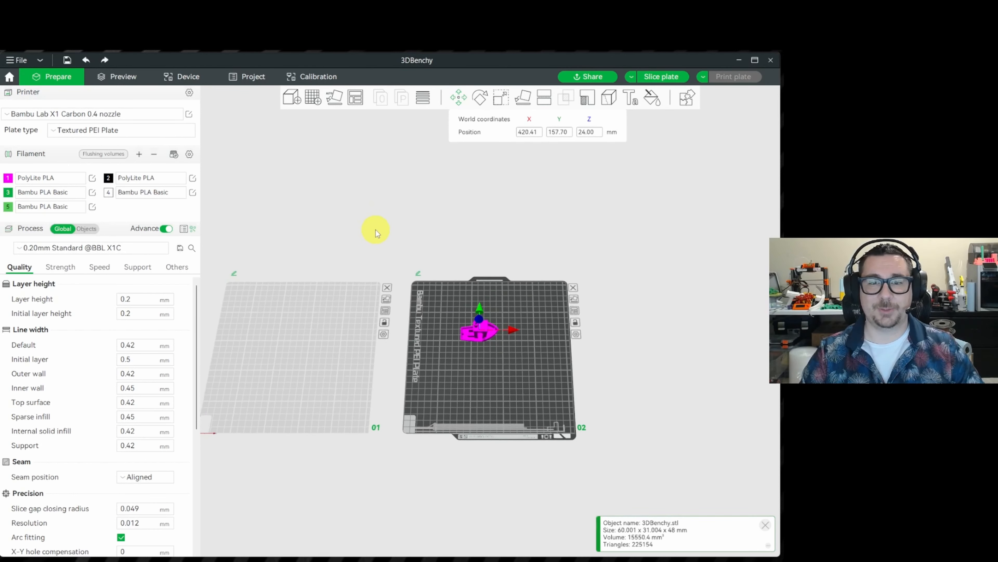
scroll(401, 313, up, 3)
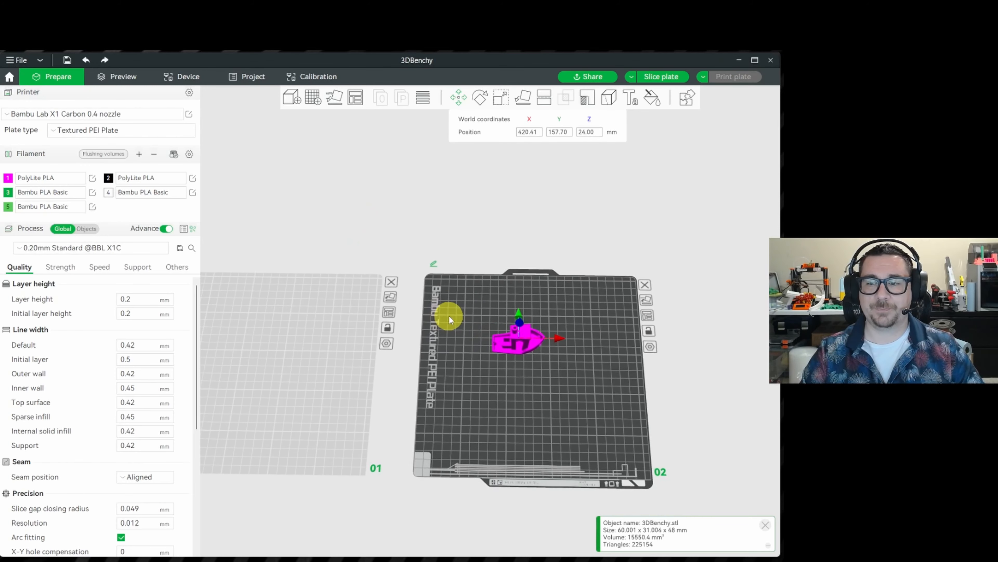
right_drag(450, 316, 471, 317)
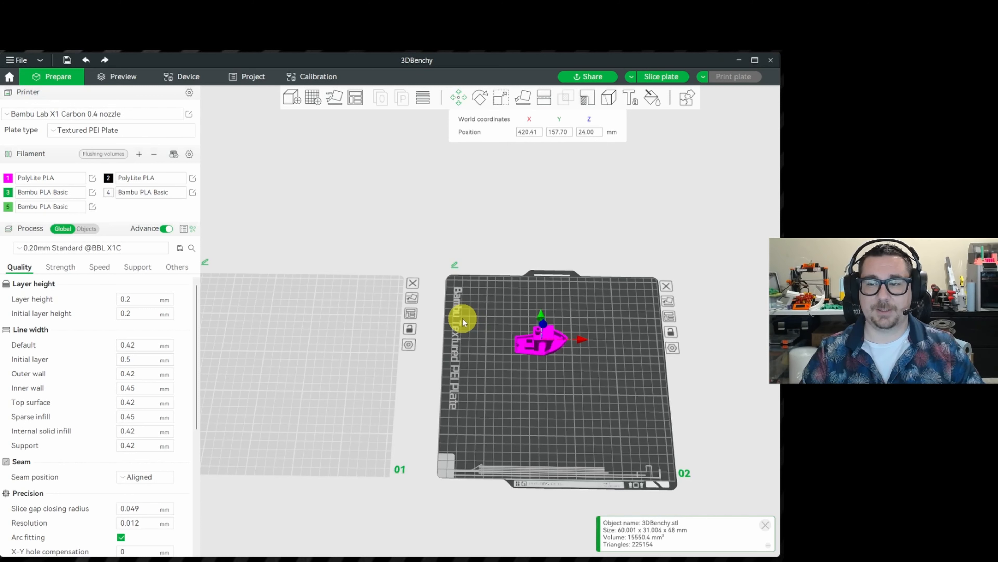
scroll(487, 317, up, 2)
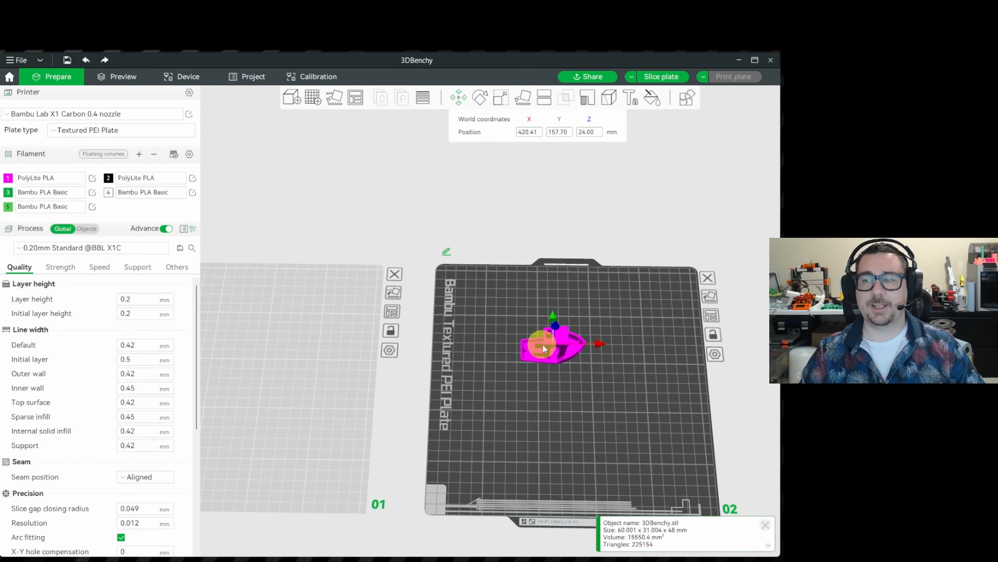
right_click(556, 343)
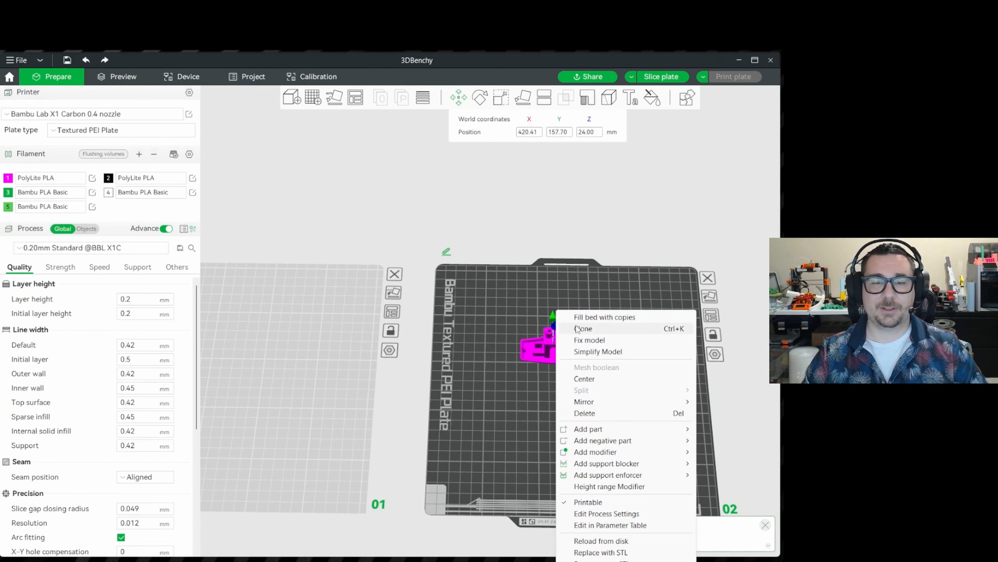
click(583, 329)
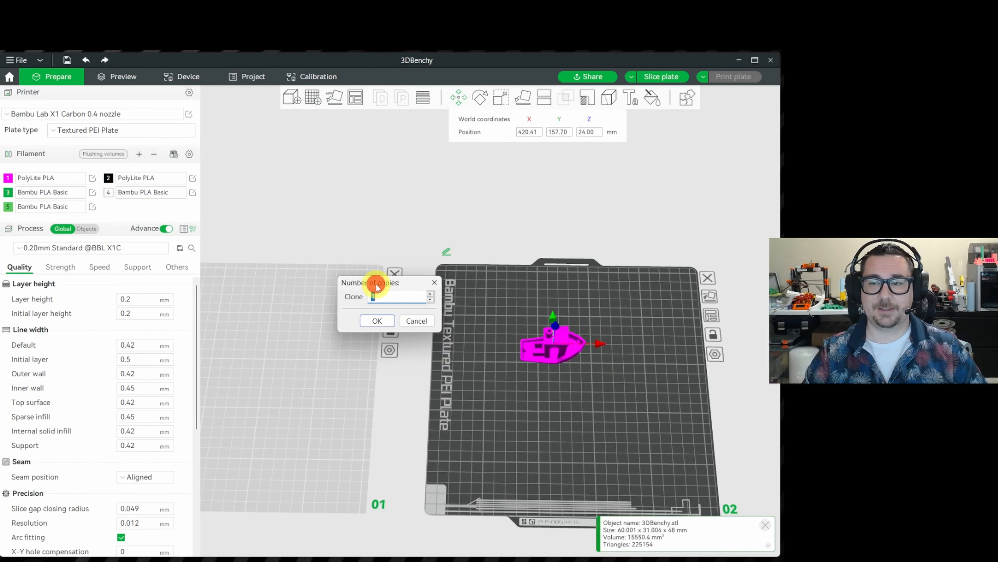
drag(376, 287, 456, 293)
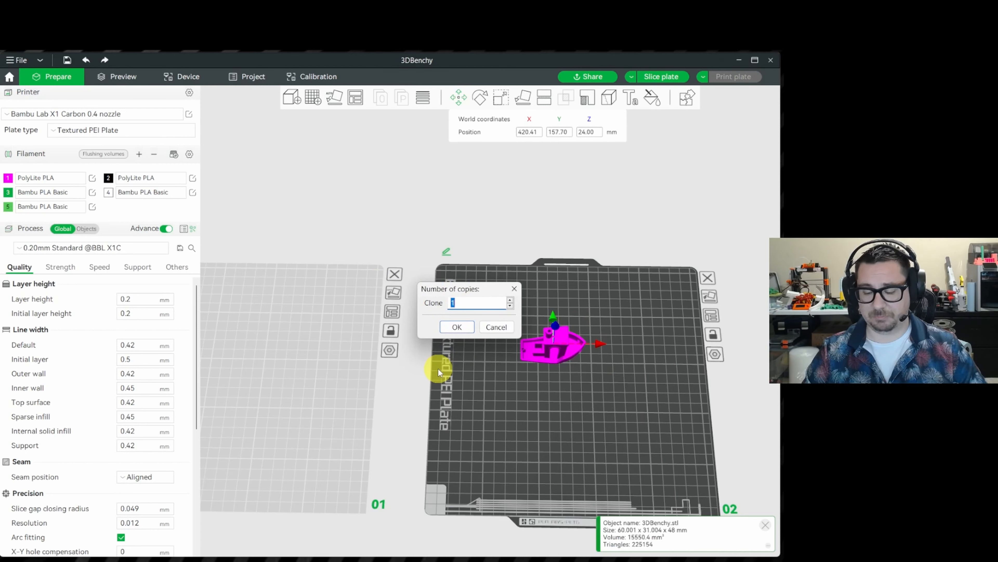
text(5)
key(Return)
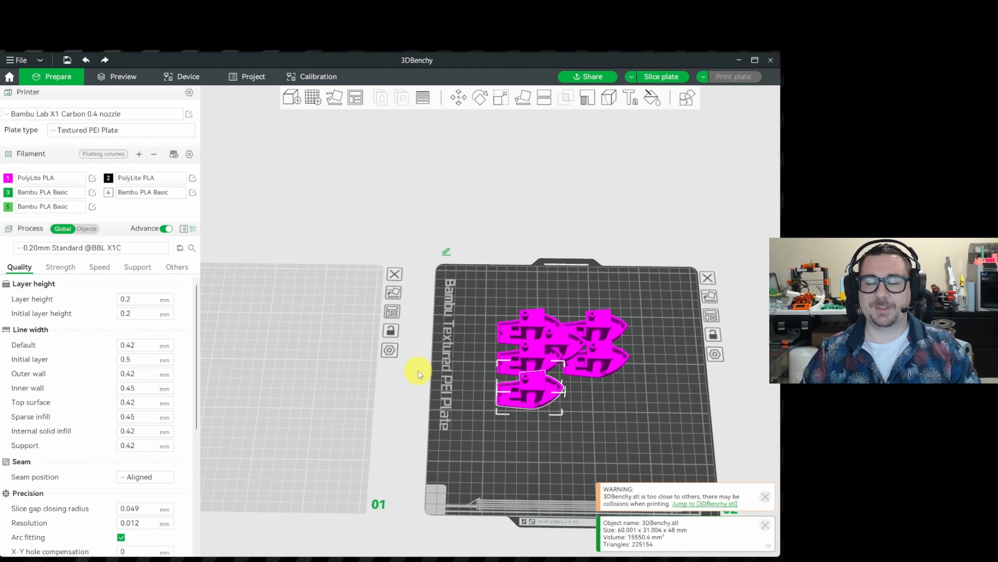
- Spread some of the boats apart on plate 02 and arrange all objects with auto rotate for arrangement enabled
right_drag(585, 239, 559, 224)
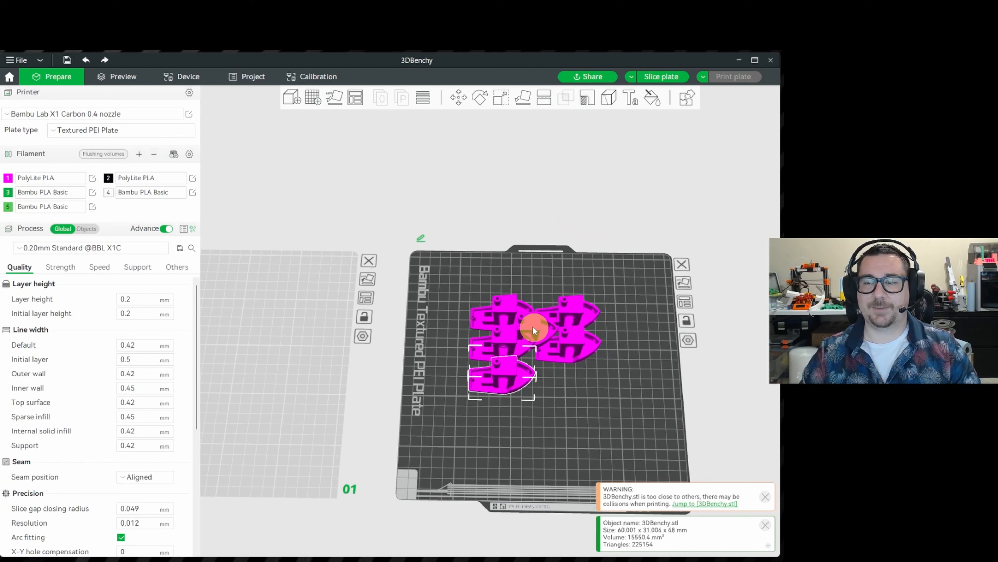
drag(515, 313, 566, 321)
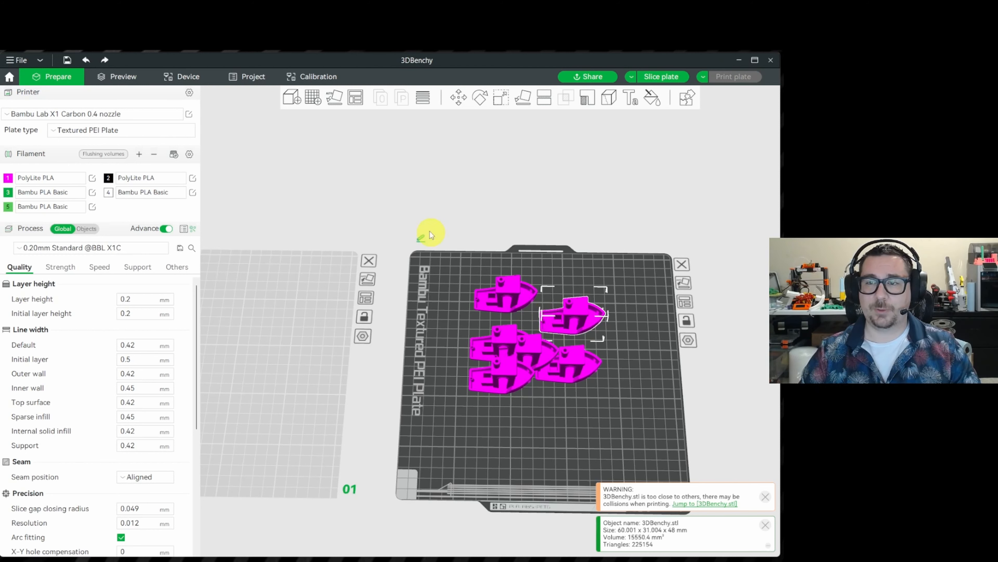
right_click(354, 99)
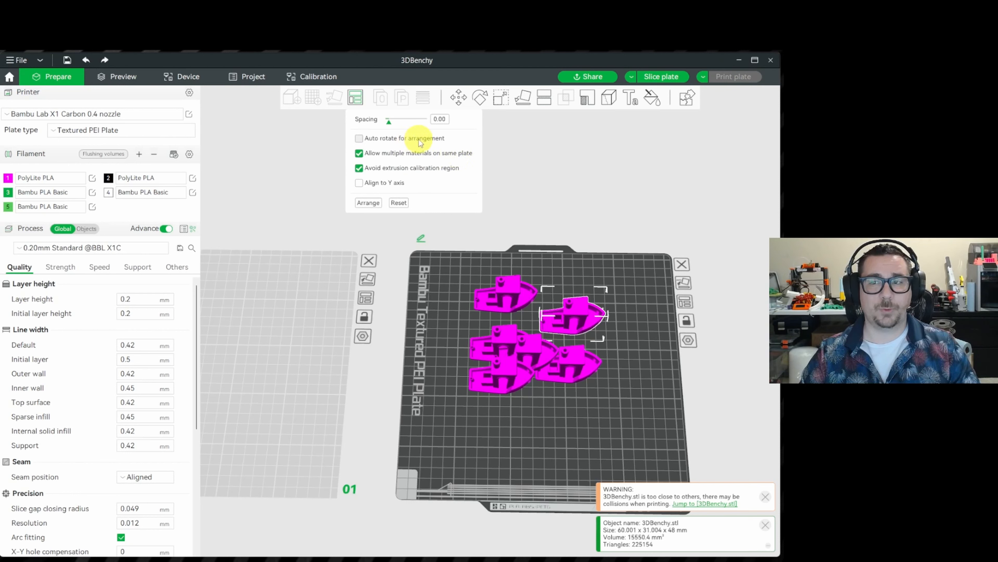
click(366, 138)
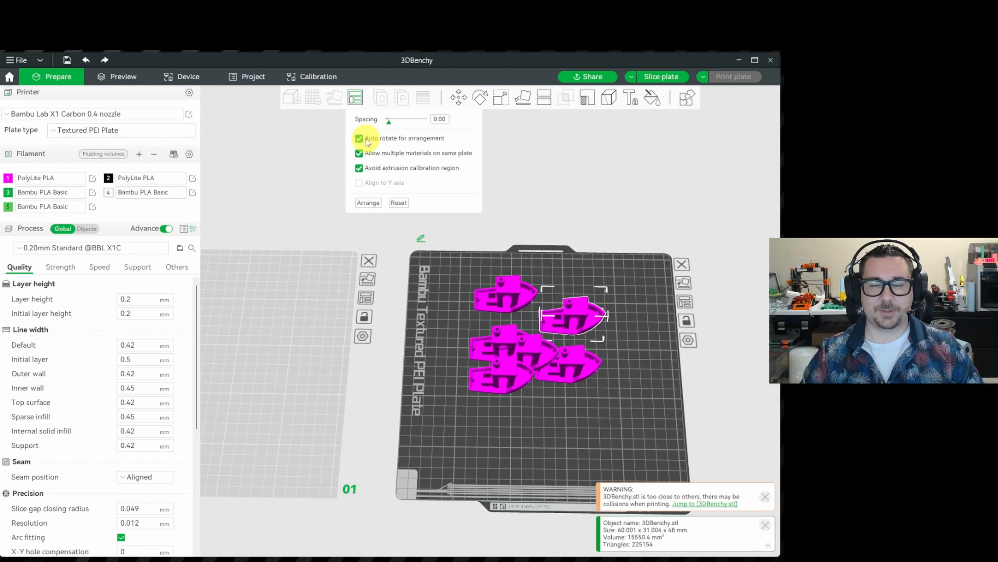
click(370, 203)
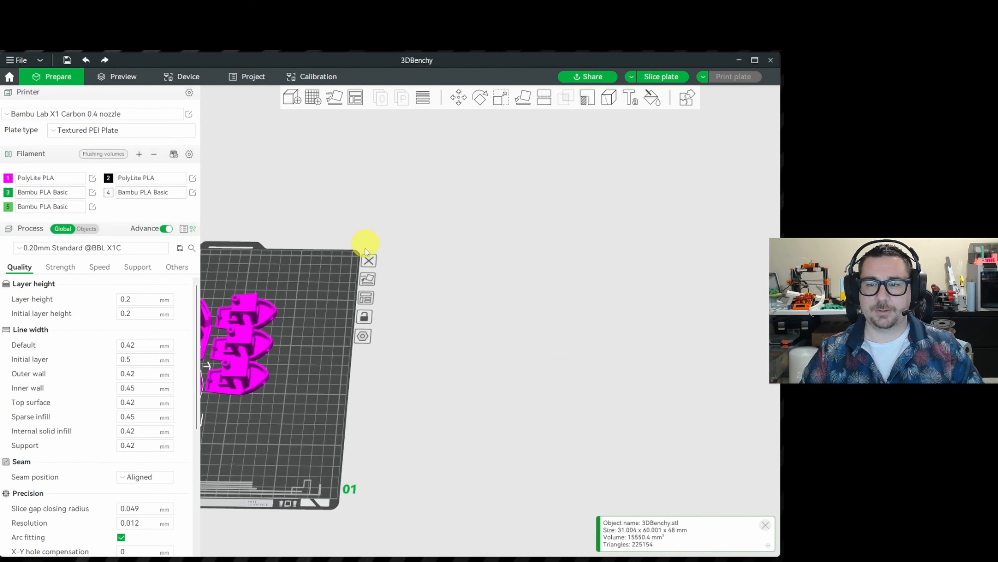
- Examine the orientation and spacing of the arranged boats on plate 01 up close
scroll(294, 389, up, 2)
scroll(279, 373, down, 6)
middle_drag(343, 380, 470, 407)
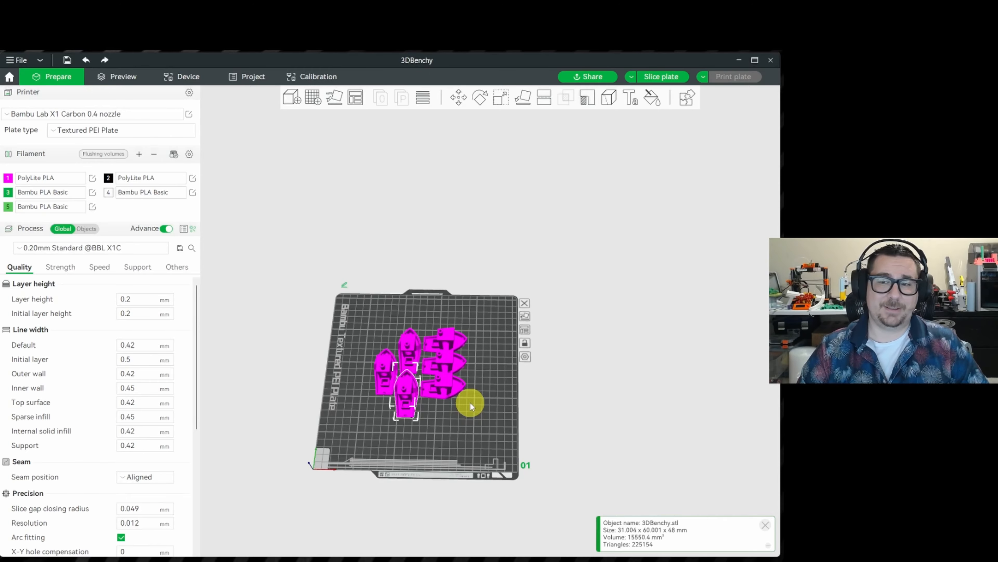
middle_drag(362, 413, 467, 383)
scroll(468, 339, up, 4)
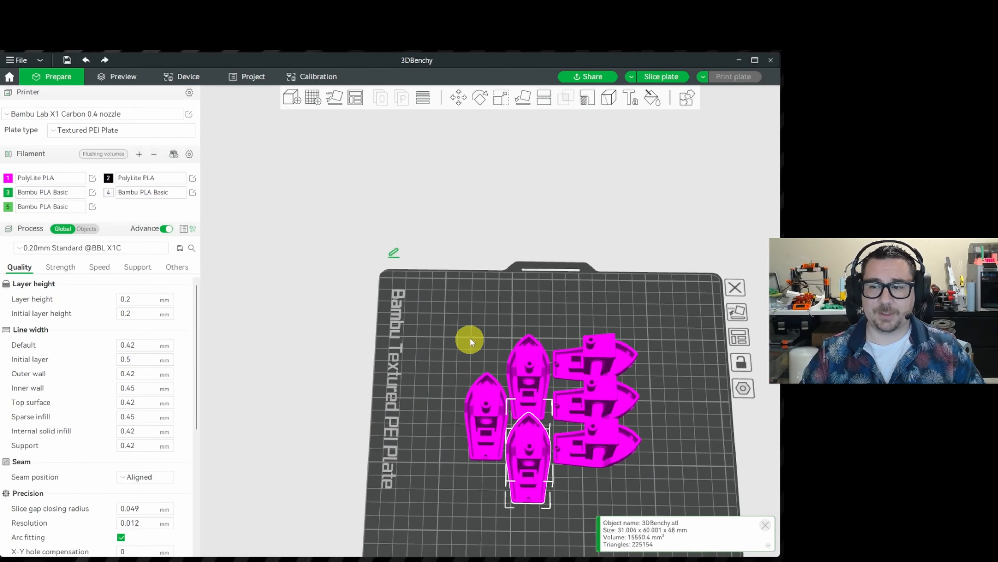
drag(468, 337, 519, 324)
scroll(542, 426, up, 1)
middle_drag(542, 426, 506, 397)
scroll(411, 270, up, 3)
drag(619, 467, 571, 484)
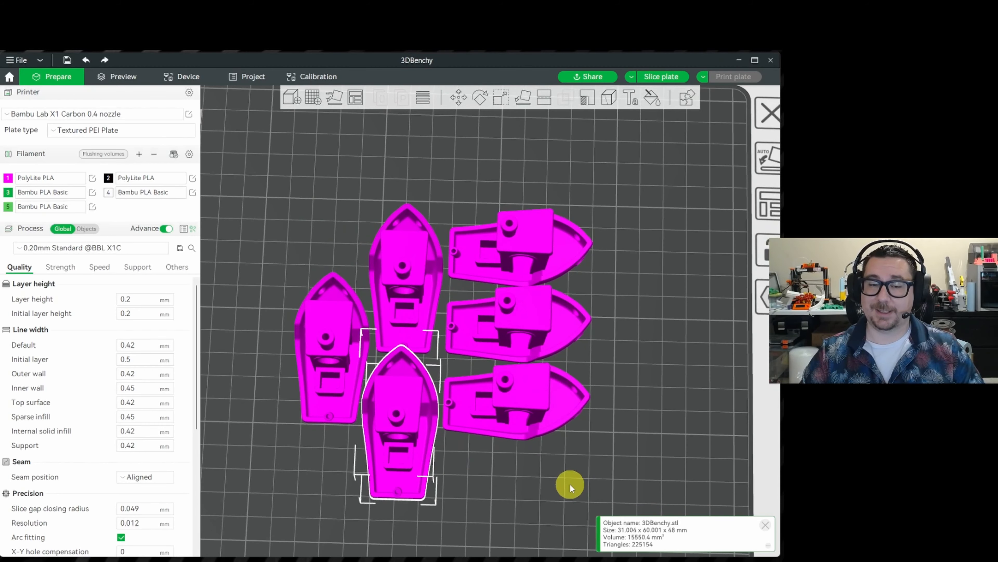
- Delete five of the six boats on plate 01, keeping only the rearmost sideways-facing one
scroll(549, 451, down, 2)
scroll(547, 449, down, 3)
click(445, 380)
key(Delete)
click(416, 348)
key(Delete)
click(440, 312)
key(Delete)
click(501, 356)
key(Delete)
click(503, 323)
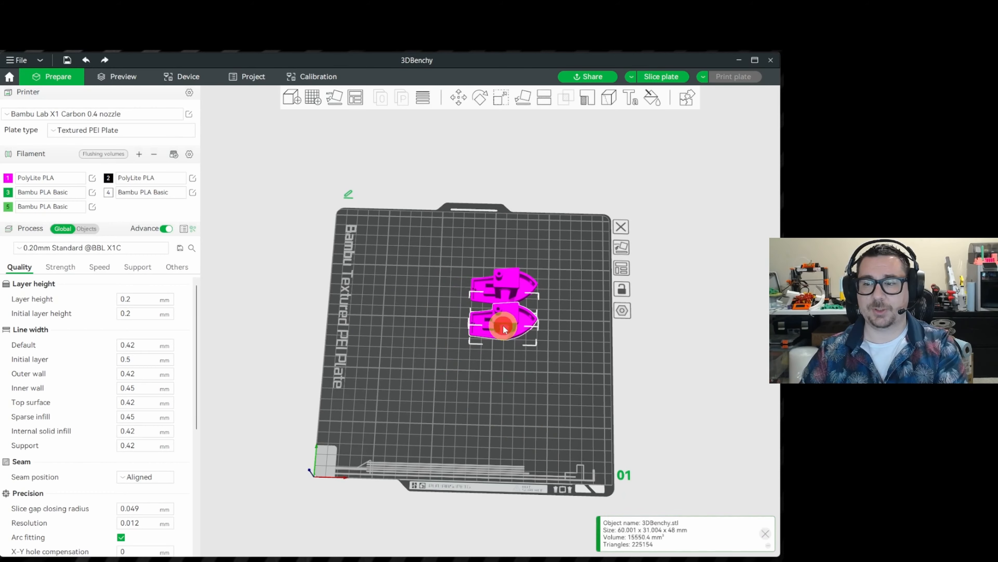
key(Delete)
- Clone the remaining boat on plate 01 with 5 copies
click(504, 282)
right_click(503, 283)
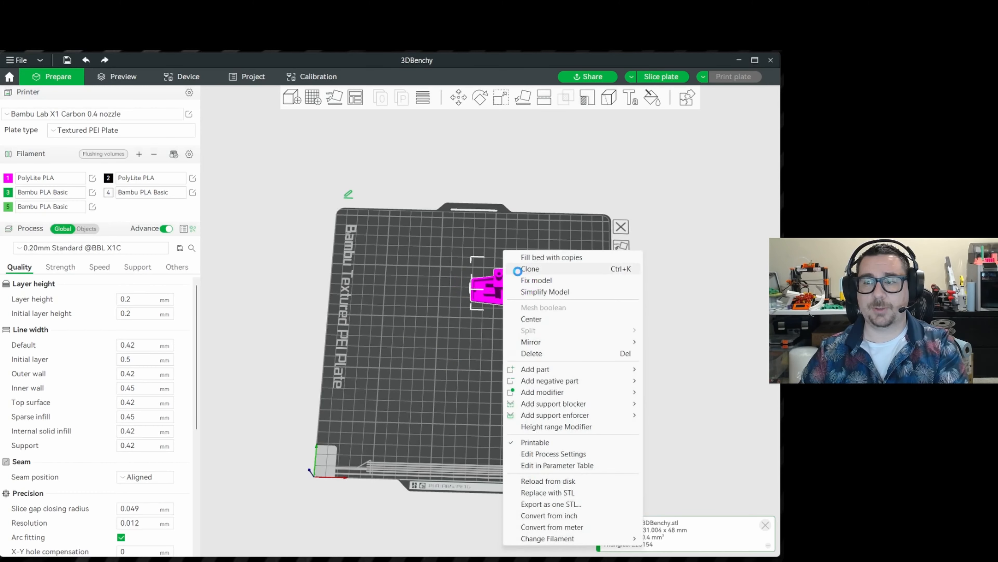
click(530, 268)
text(3)
key(Return)
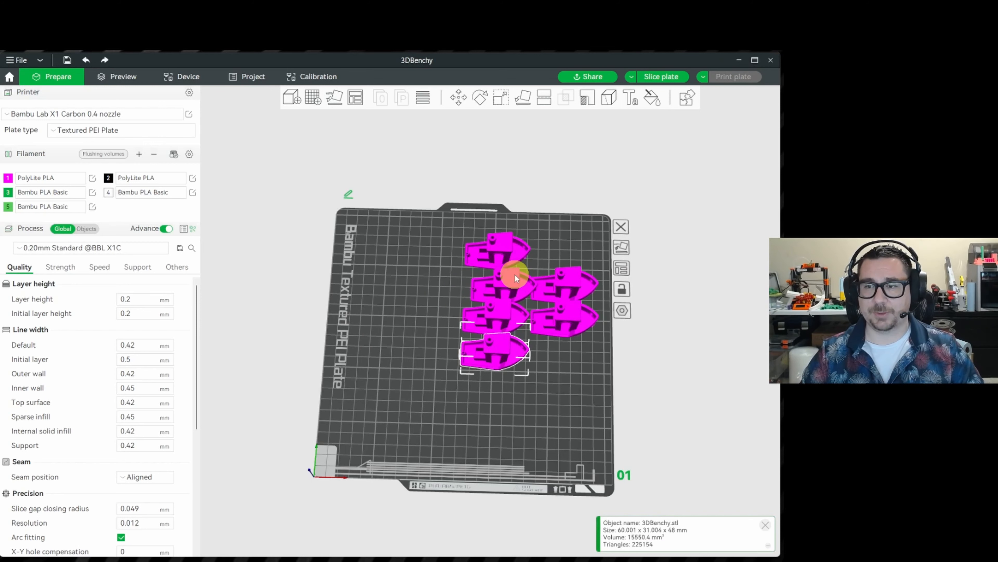
- Arrange all boats on plate 01 with auto rotate for arrangement disabled
right_click(356, 98)
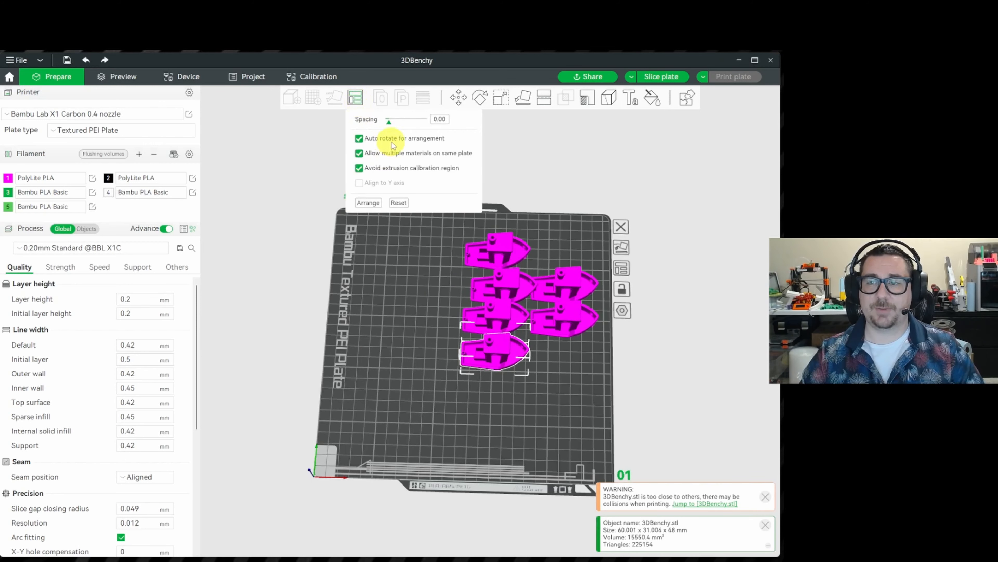
click(398, 141)
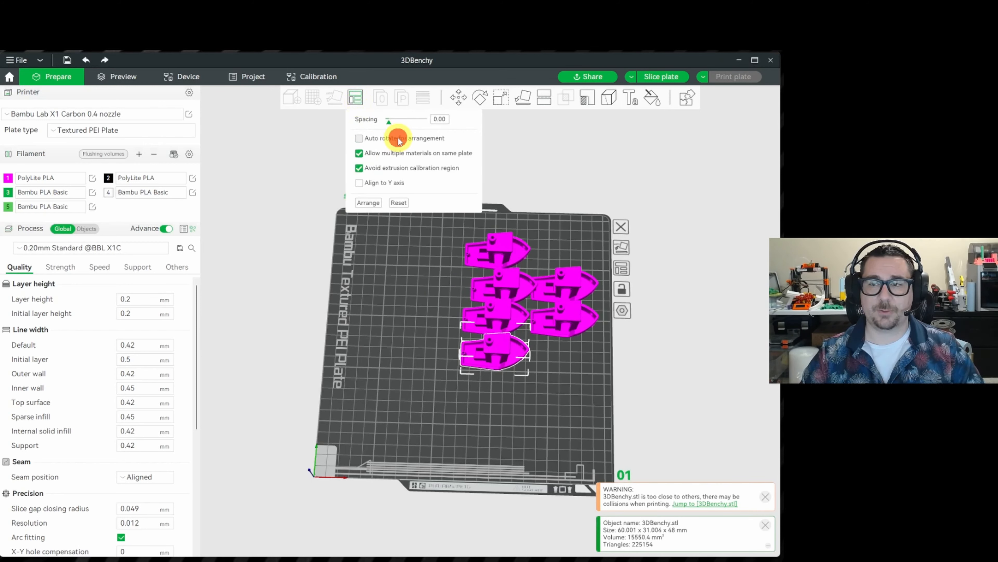
click(376, 202)
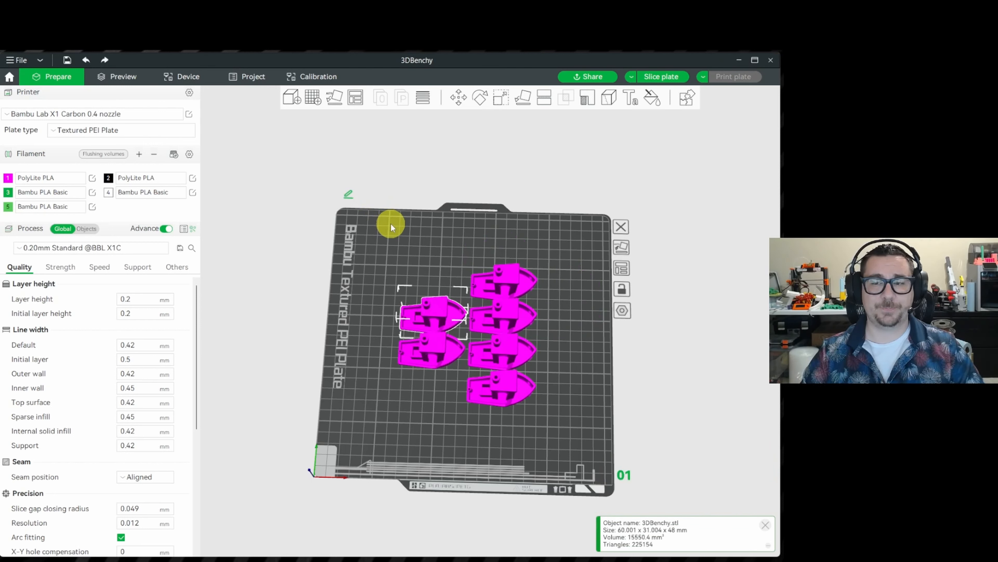
- Add a second plate and move two boats from plate 01 onto it
scroll(389, 232, down, 2)
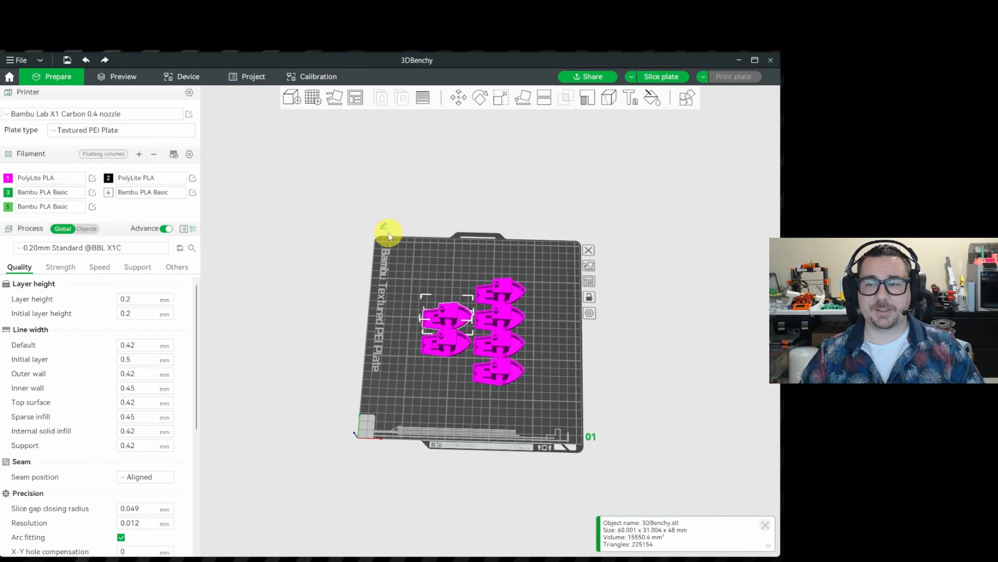
click(312, 97)
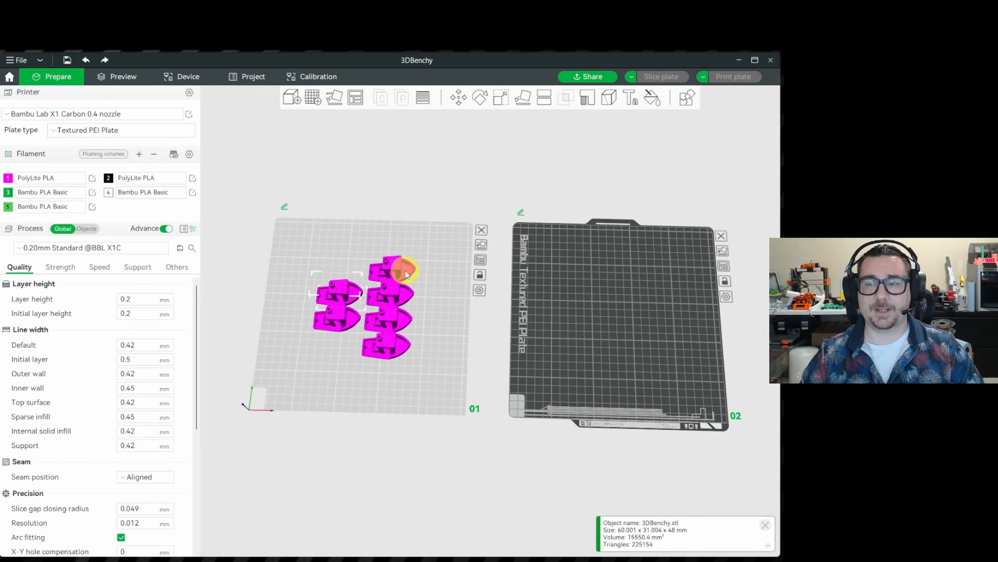
drag(389, 302, 568, 293)
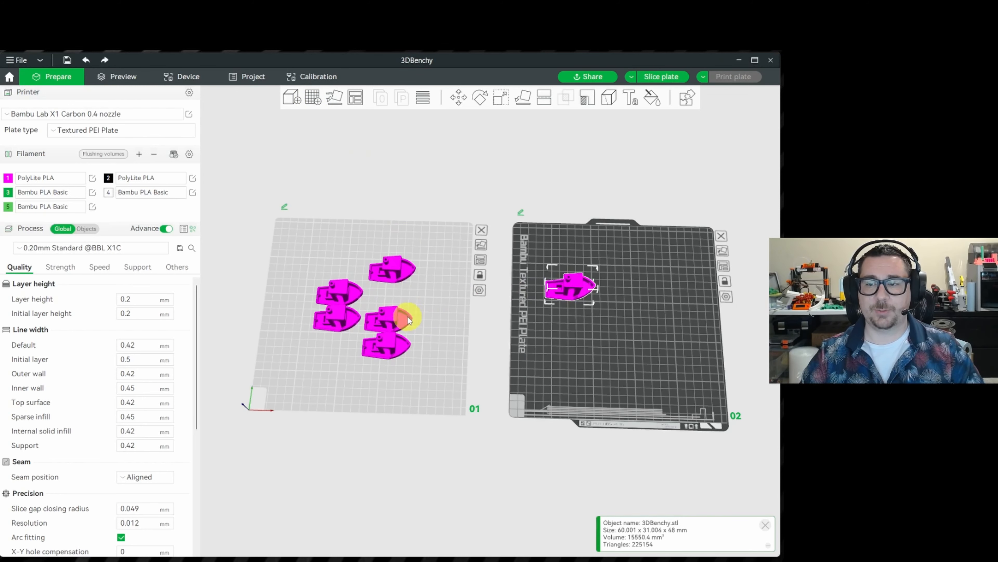
drag(393, 323, 588, 292)
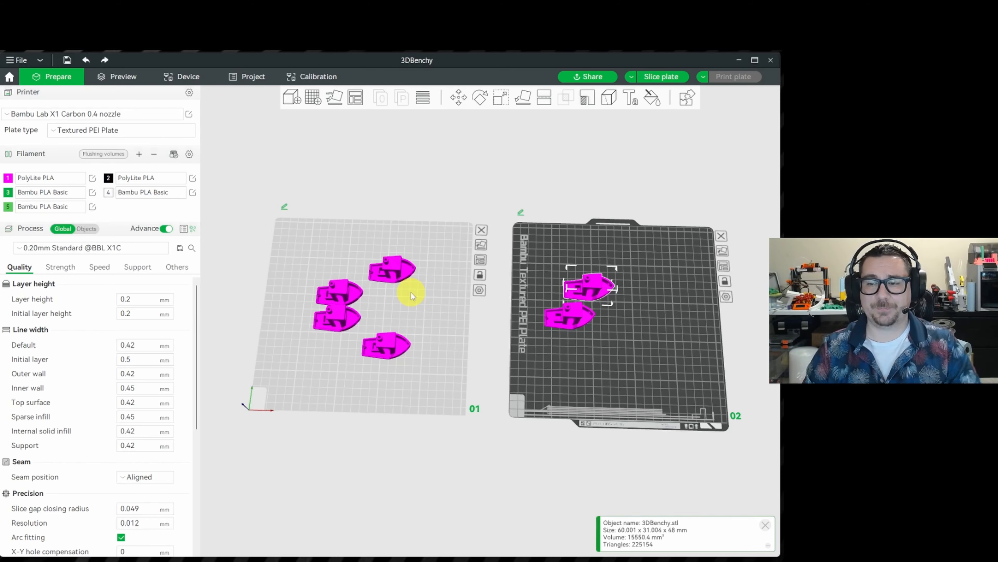
- Arrange only the objects on plate 01 using that plate's own arrange function
scroll(438, 272, up, 6)
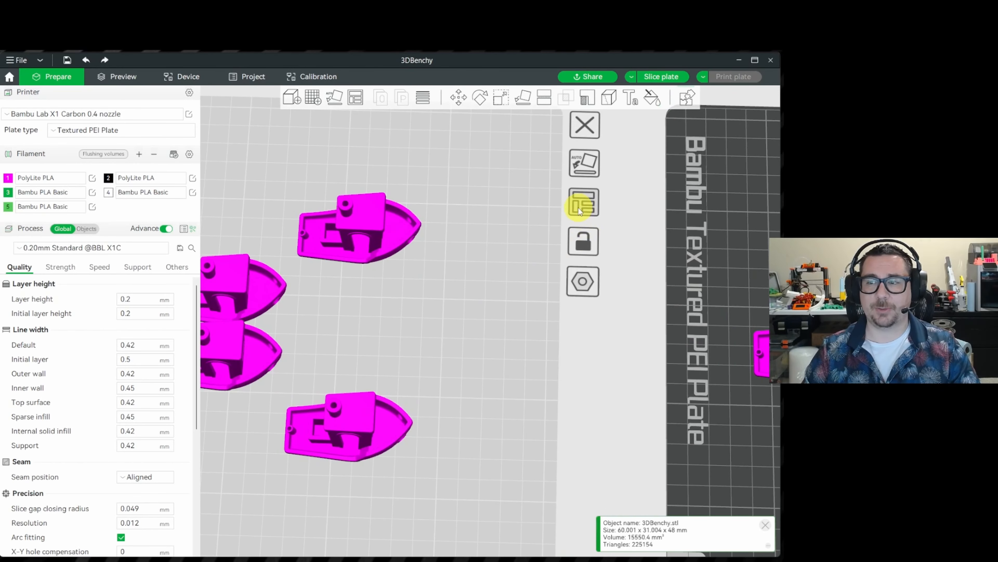
click(580, 208)
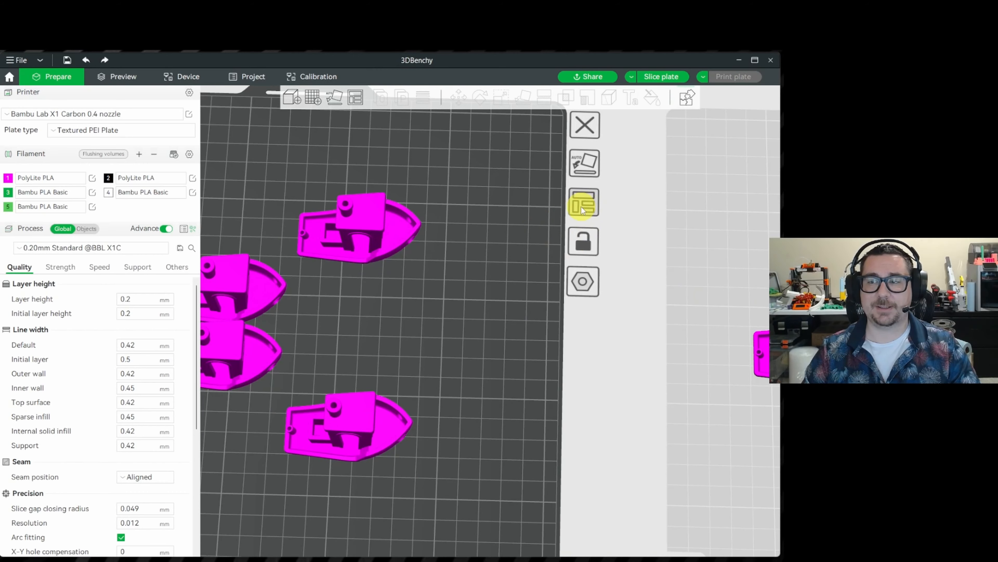
scroll(581, 205, down, 5)
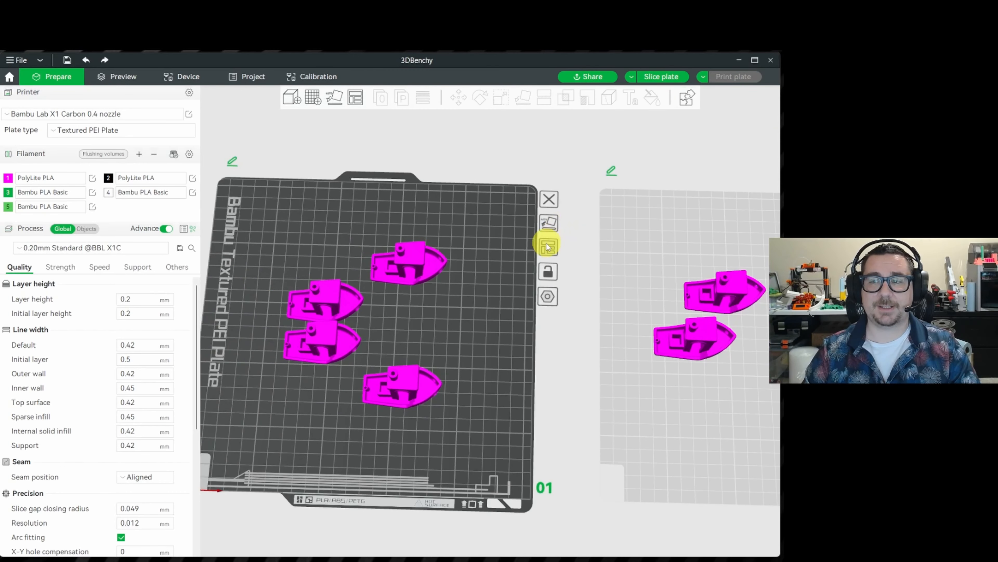
click(548, 248)
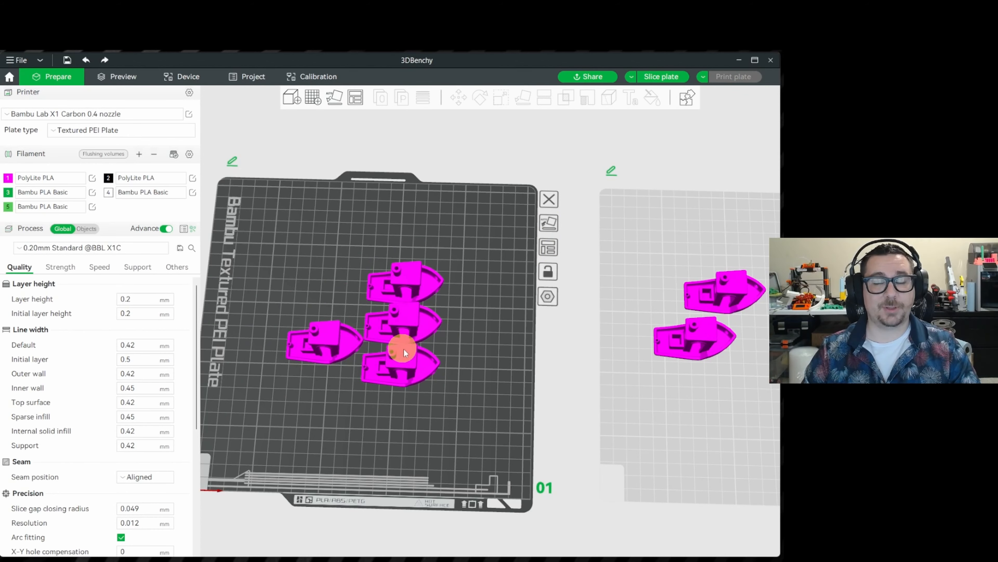
- Lock plate 01
mouse_move(558, 349)
right_down()
mouse_move(386, 325)
mouse_move(285, 337)
mouse_move(515, 330)
mouse_move(556, 339)
right_up()
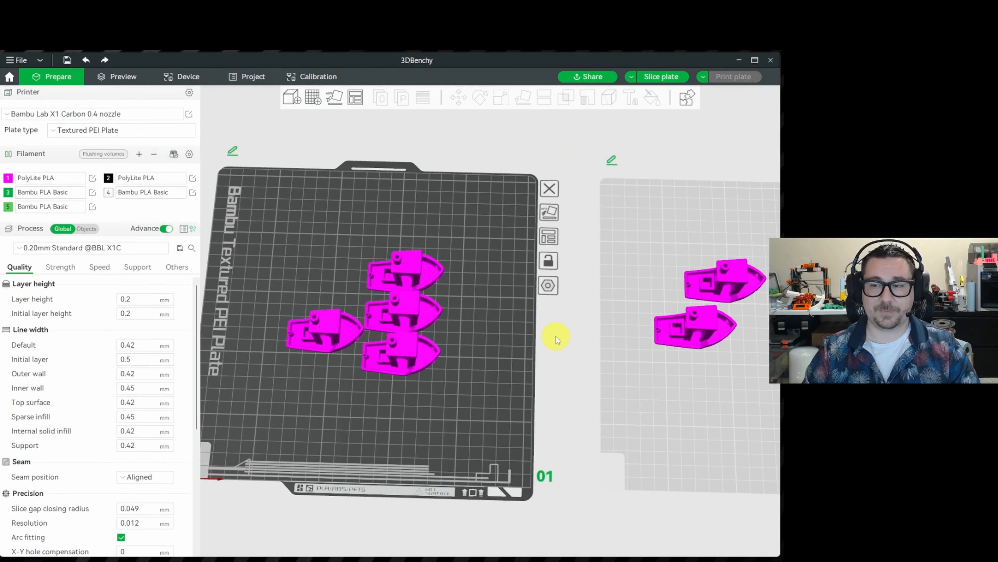
scroll(514, 320, down, 3)
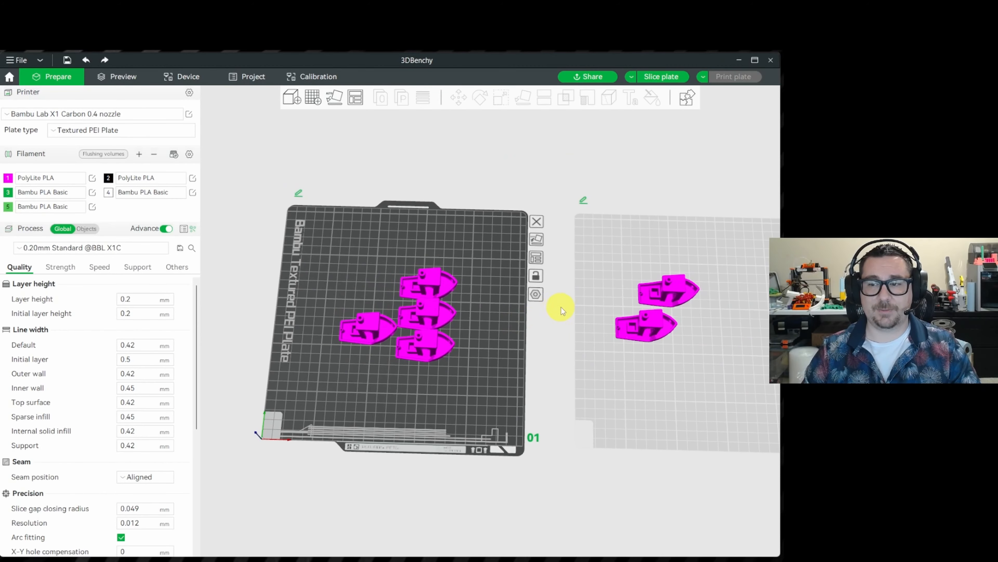
right_drag(565, 306, 492, 293)
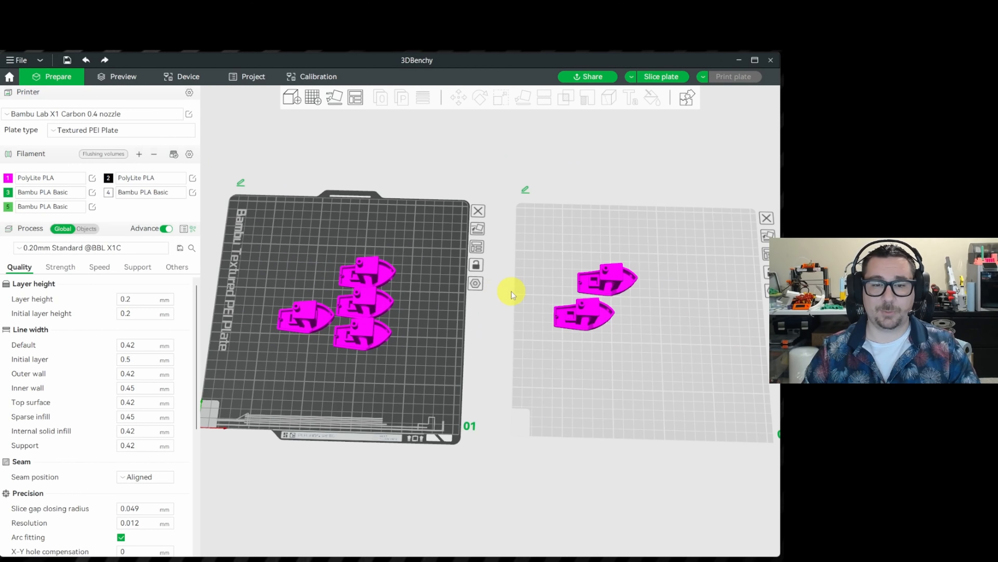
scroll(469, 258, up, 1)
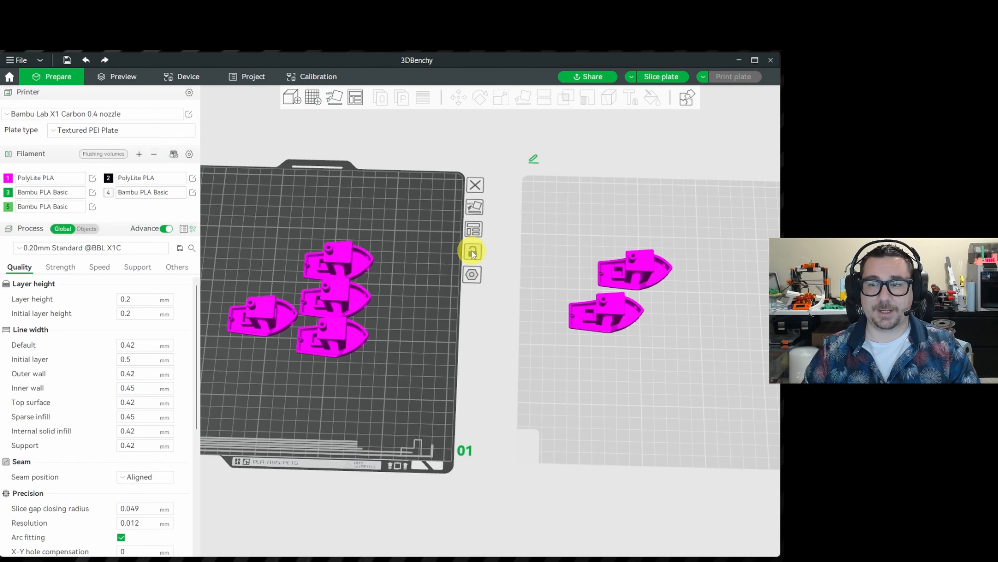
click(473, 252)
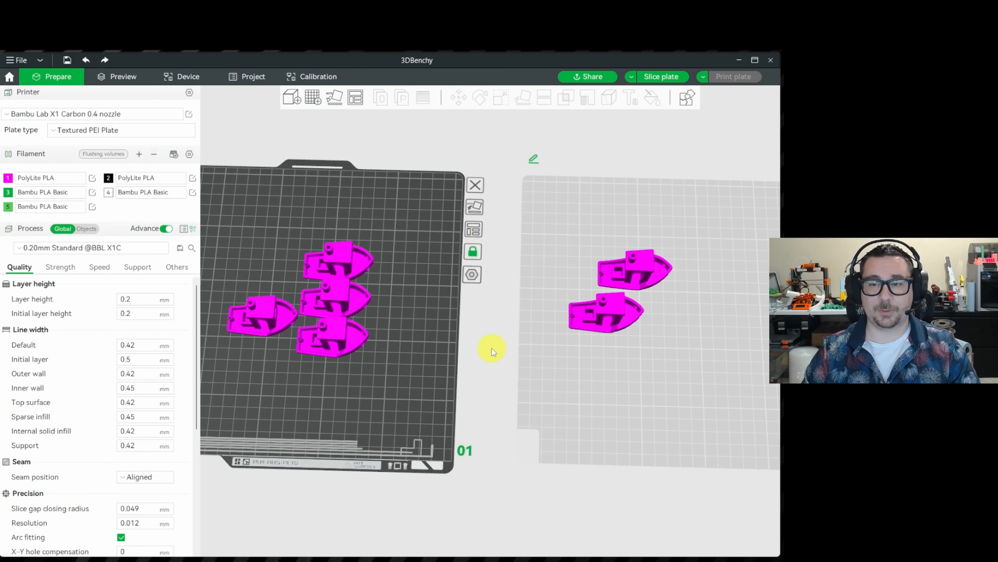
- Arrange all objects across the plates while plate 01 is locked, keeping auto rotate off
scroll(491, 348, down, 2)
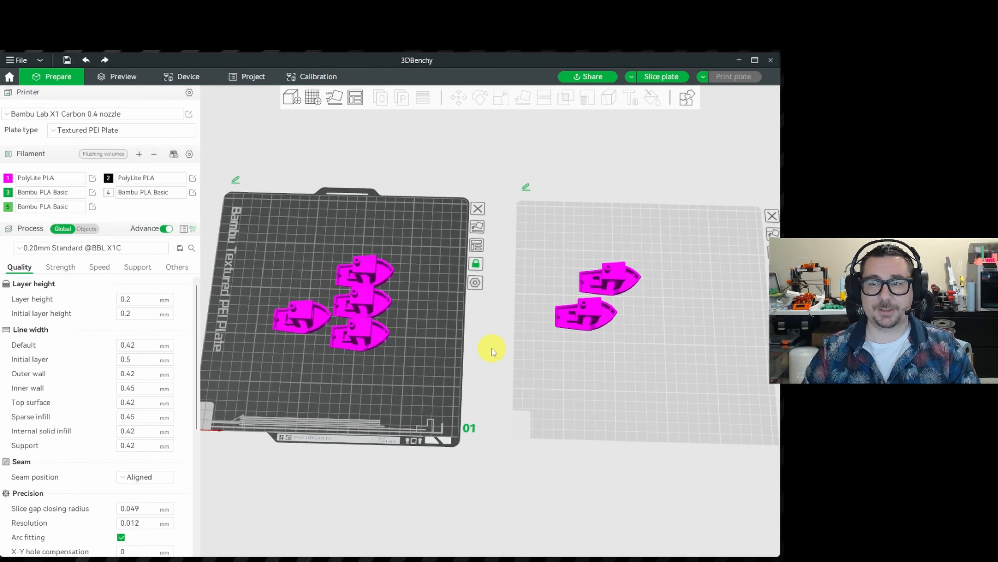
right_click(354, 97)
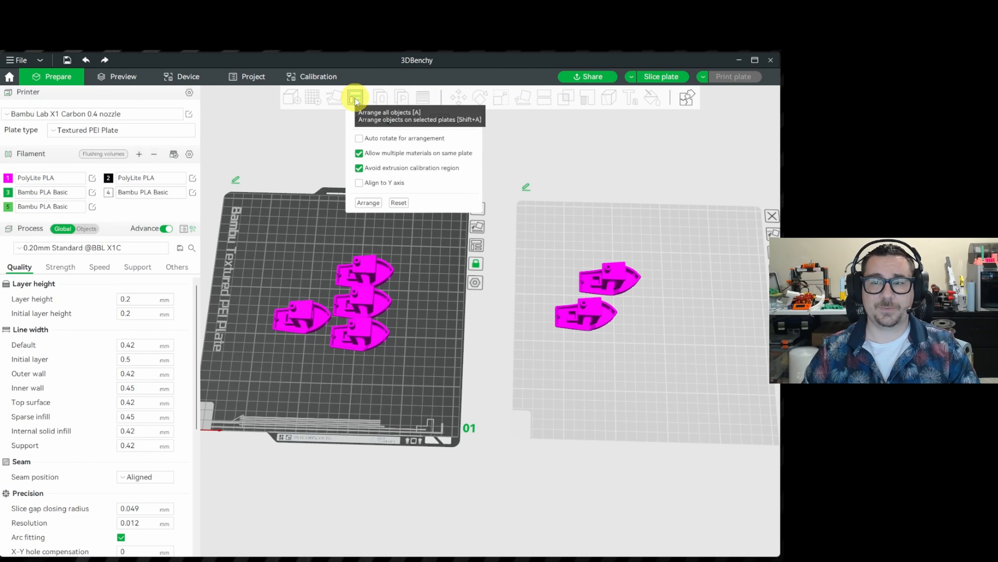
click(368, 201)
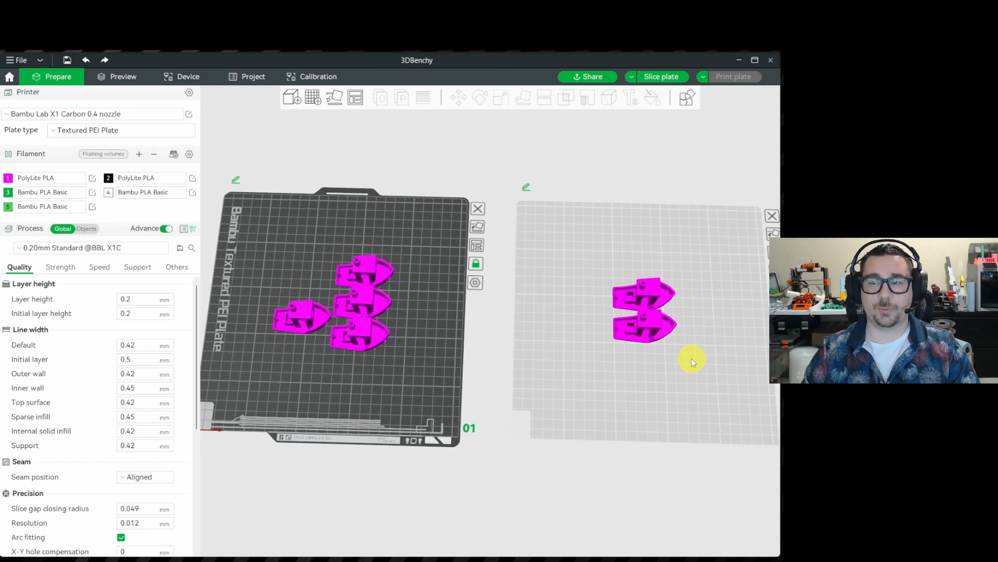
- Delete all four boats from the locked plate 01
click(390, 277)
key(Delete)
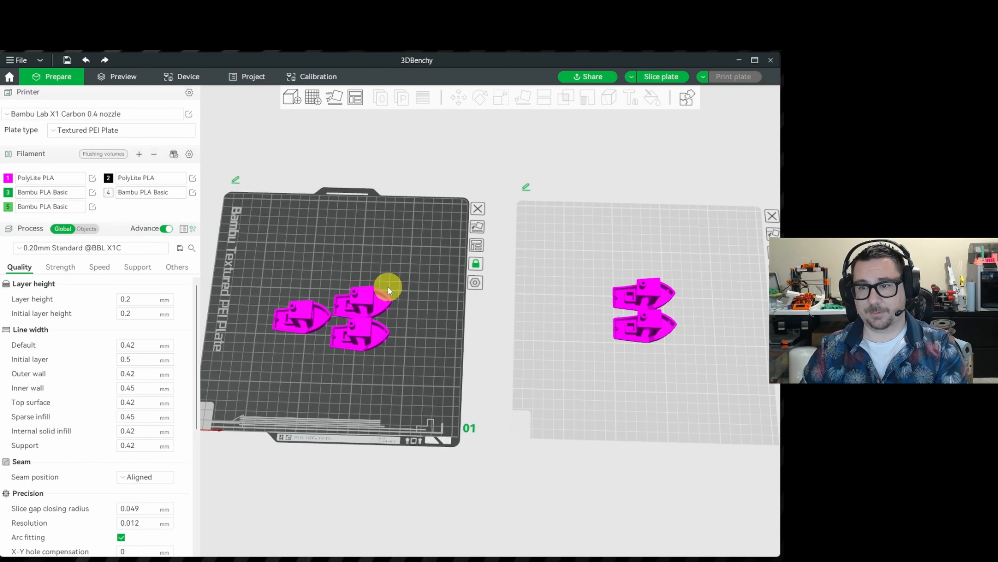
click(368, 316)
key(Delete)
click(357, 327)
key(Delete)
click(310, 325)
key(Delete)
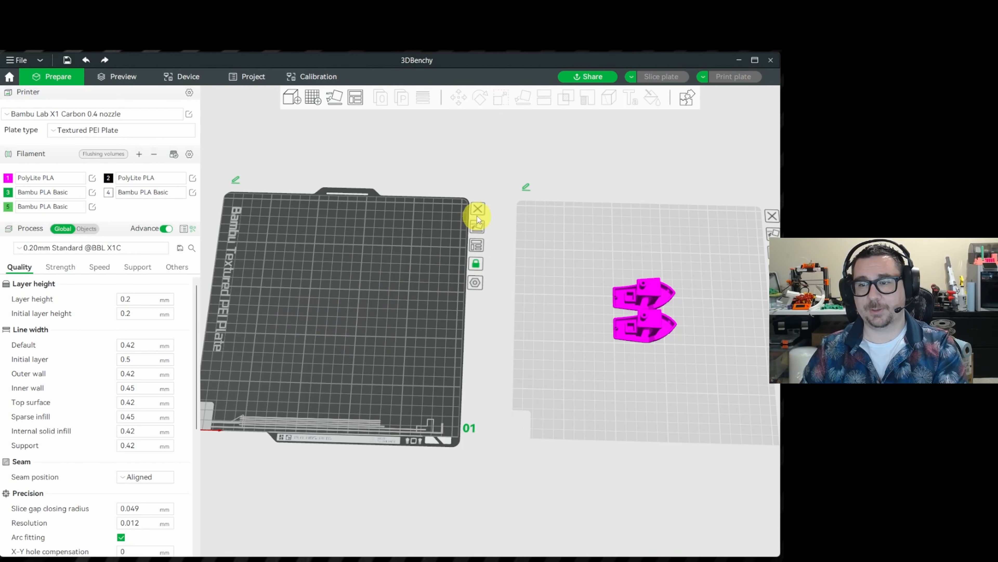
- Delete the empty plate 01, keeping the plate that holds two boats
click(478, 208)
right_drag(376, 291, 516, 286)
scroll(418, 271, up, 3)
drag(397, 267, 399, 260)
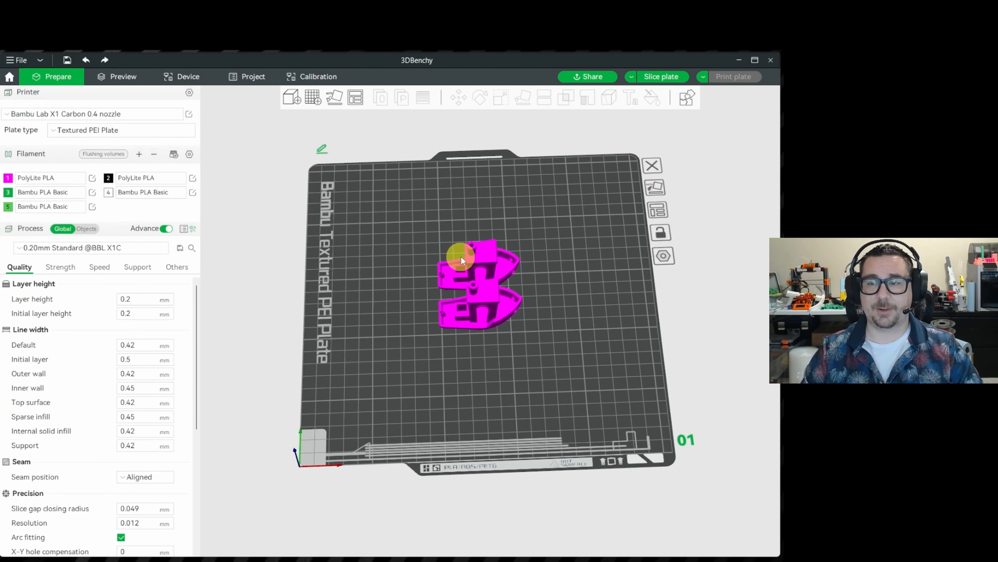
- Delete the front boat of the pair and shift the remaining boat slightly on the plate
drag(471, 279, 472, 275)
click(480, 300)
key(Delete)
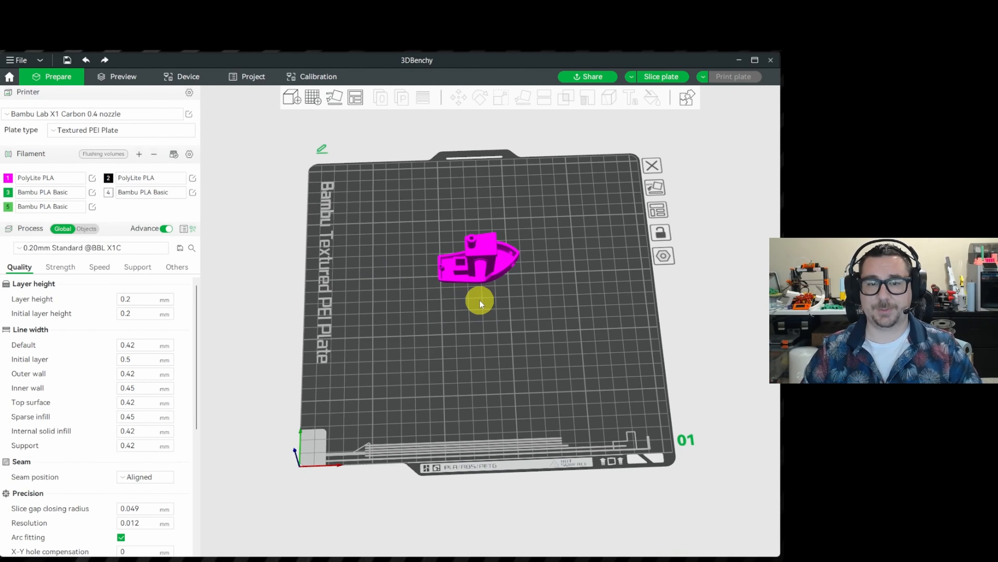
click(477, 261)
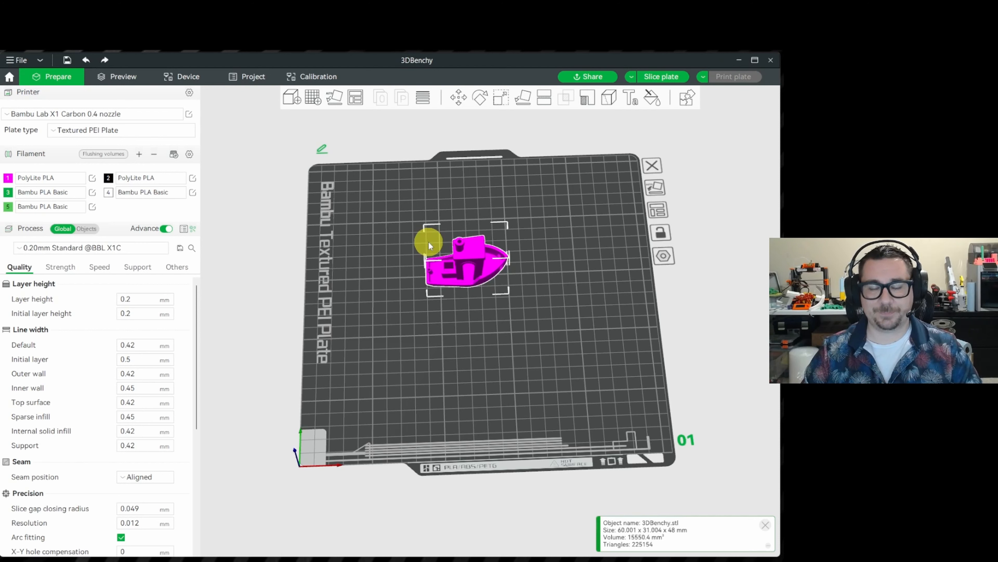
- Fill the bed with copies of the boat without rotating them, and undo the fill
right_click(472, 251)
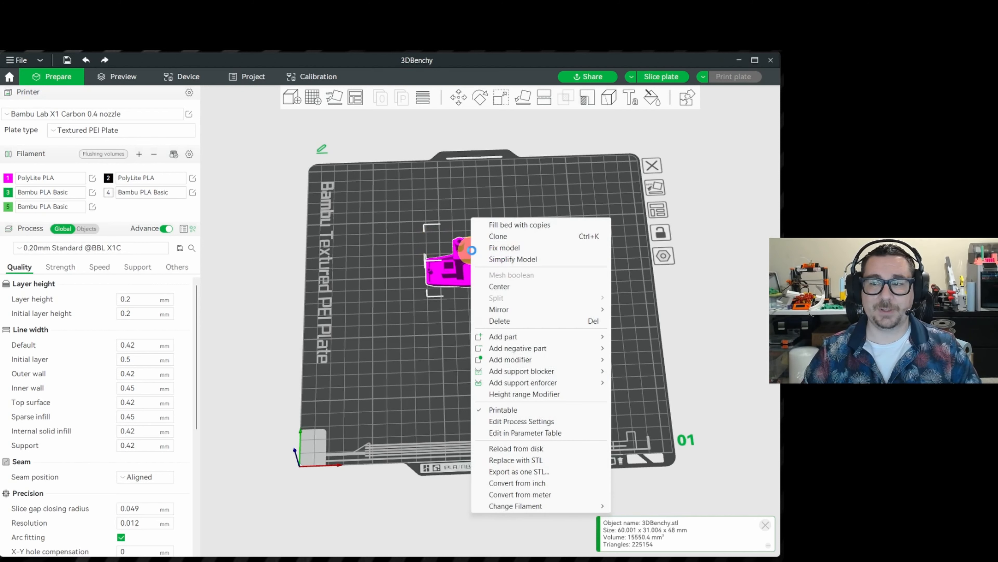
click(492, 226)
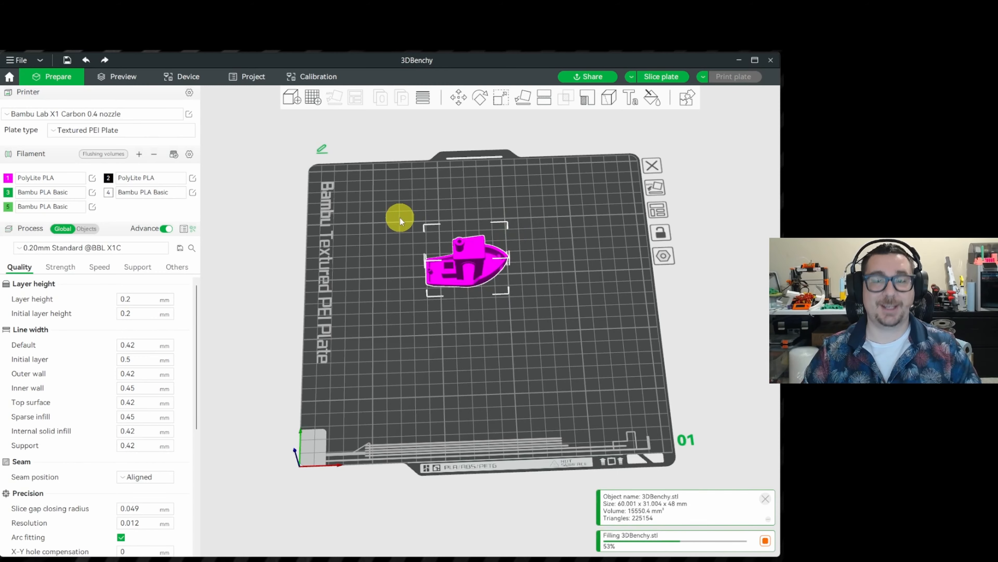
mouse_move(260, 198)
mouse_down()
mouse_move(255, 214)
mouse_move(265, 211)
mouse_up()
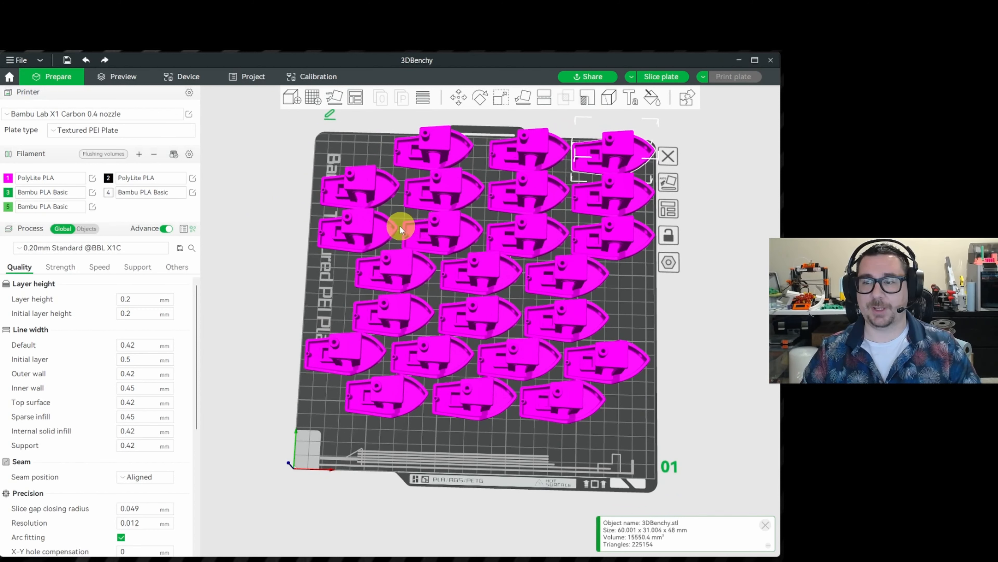
key(ctrl+z)
- Enable auto rotate for arrangement and fill the bed with rotated copies of the boat
click(357, 100)
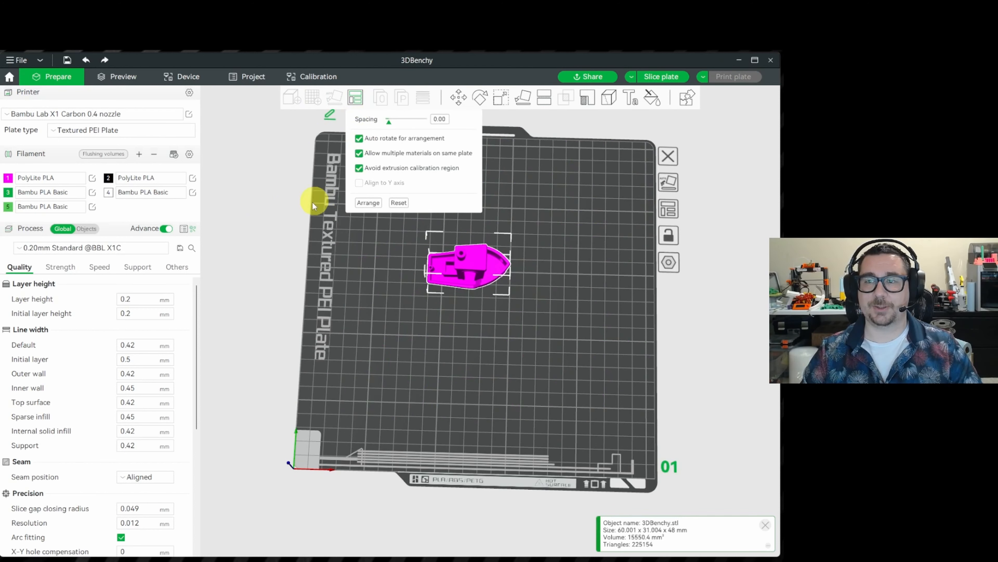
right_click(459, 255)
click(492, 231)
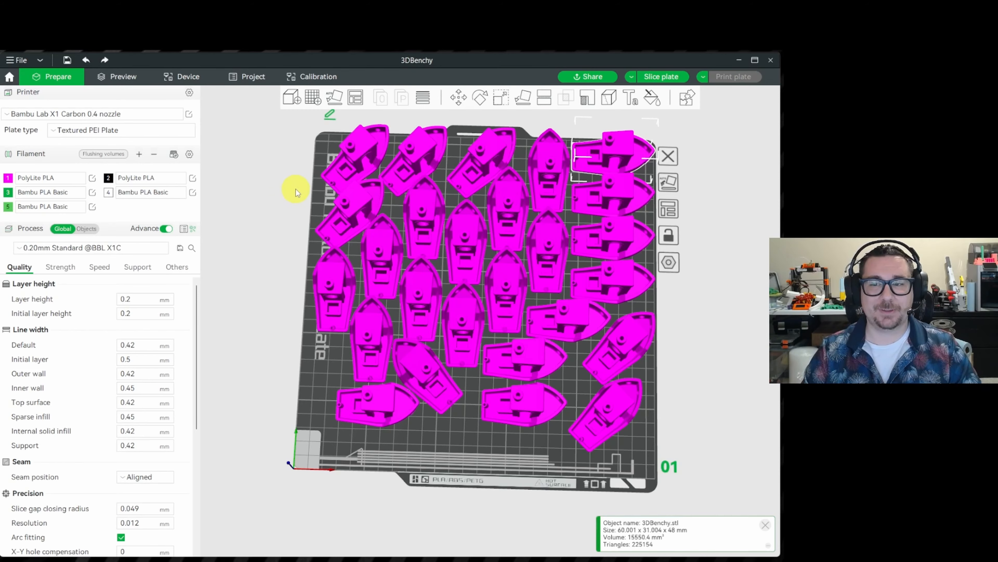
scroll(295, 189, up, 3)
scroll(290, 190, down, 5)
drag(290, 189, 325, 303)
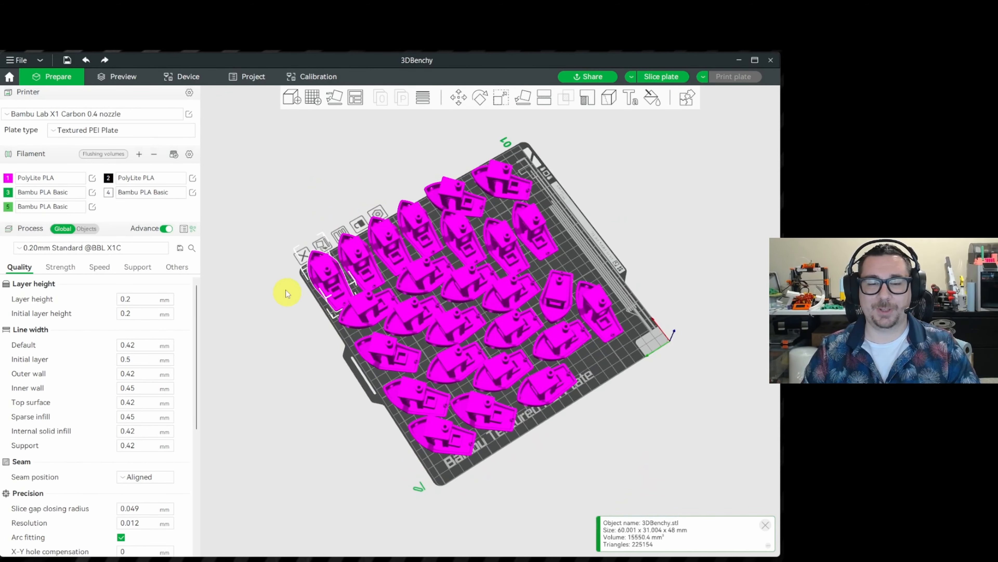
drag(331, 373, 233, 359)
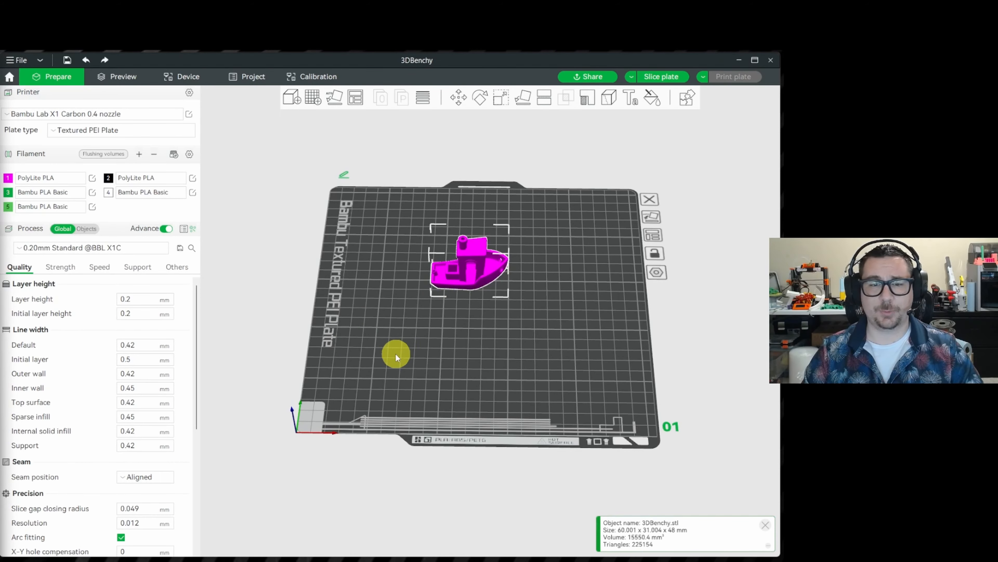
- Scale the boat freehand from a corner of its bounding box to about 175% on all axes
scroll(393, 355, down, 3)
drag(451, 315, 398, 387)
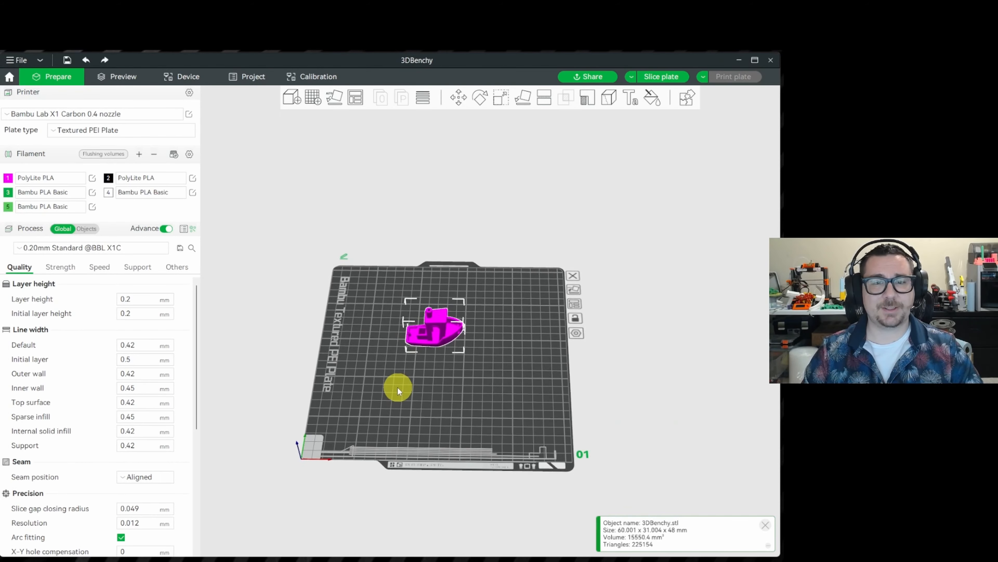
scroll(389, 385, up, 5)
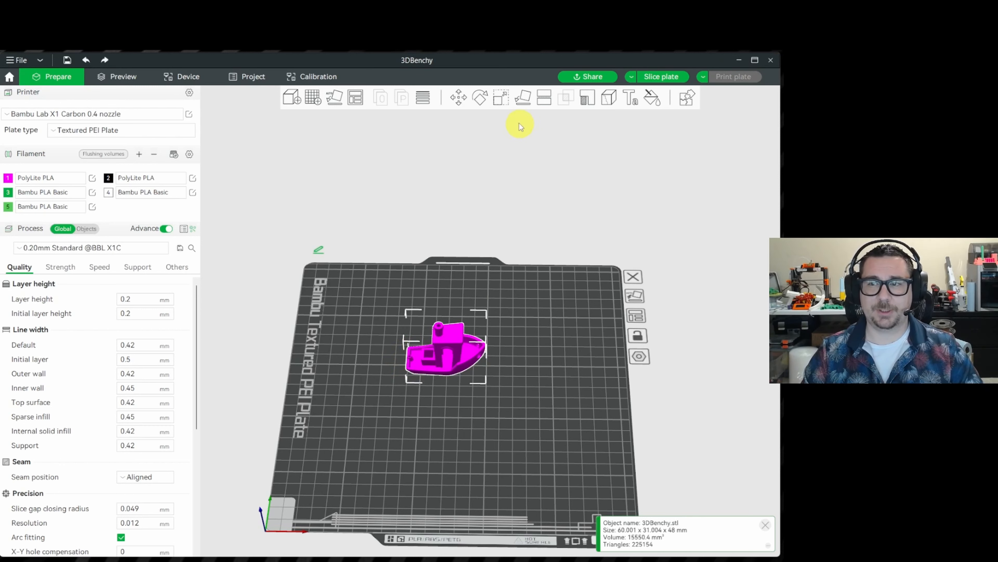
click(501, 99)
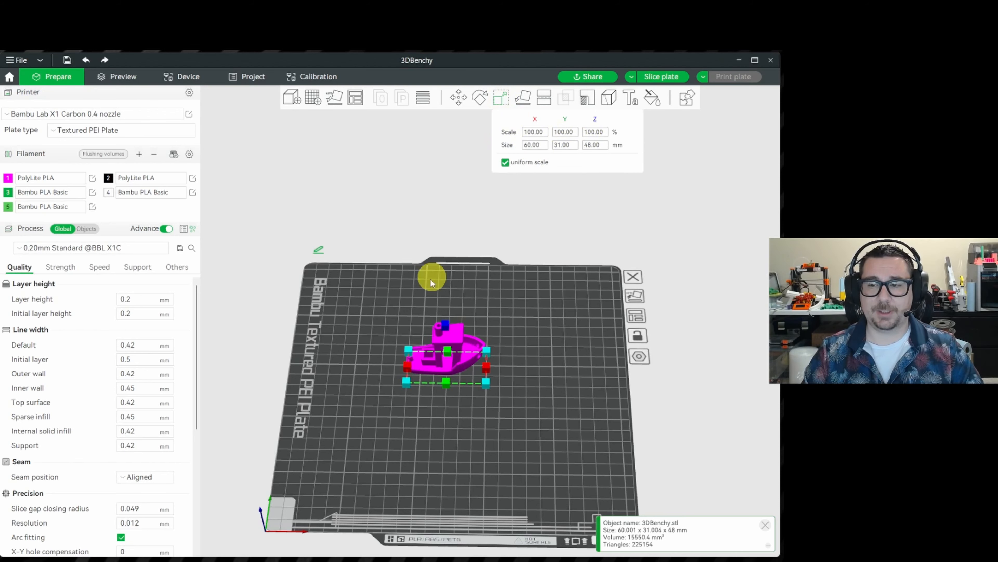
scroll(438, 390, up, 5)
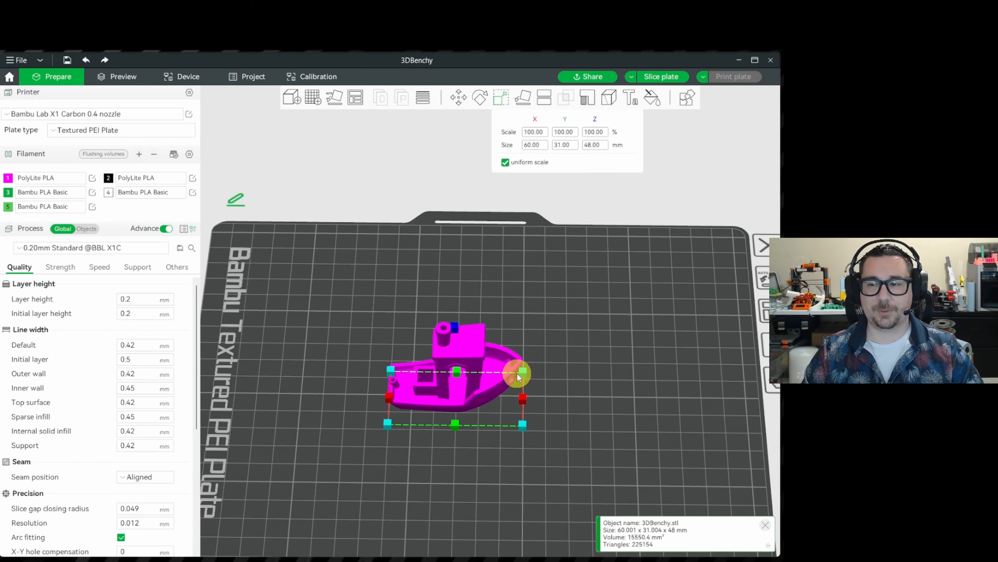
drag(523, 371, 586, 341)
drag(606, 324, 566, 345)
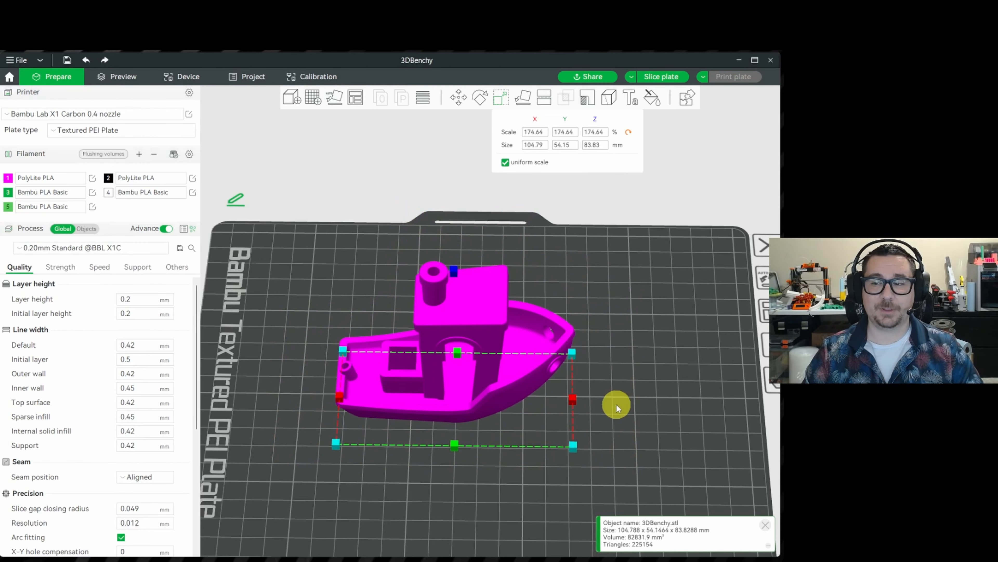
- Stretch the boat freehand to about 189% in X, 425% in Y and 289% in Z, and reset the scale
drag(616, 404, 578, 395)
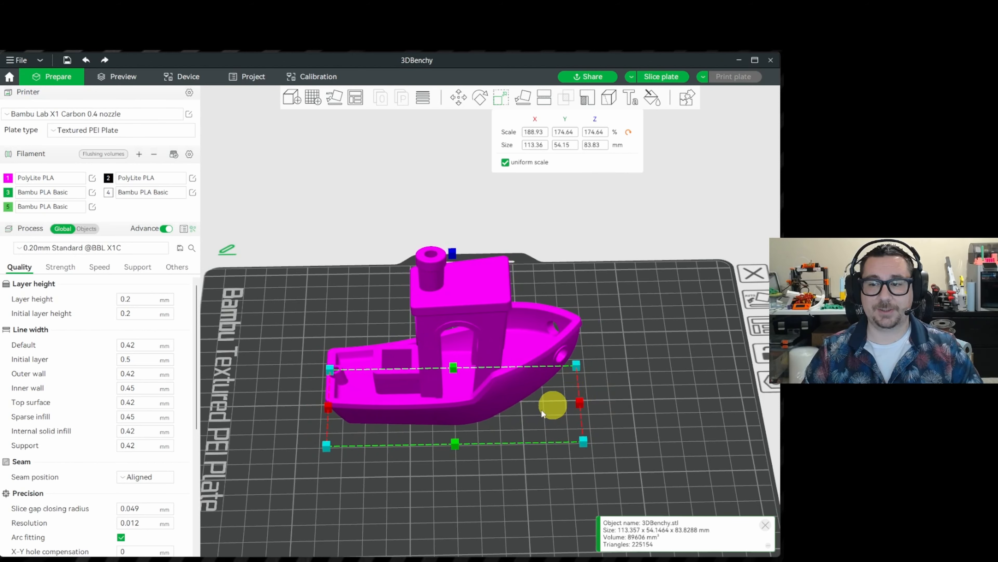
drag(460, 444, 452, 505)
drag(454, 255, 424, 149)
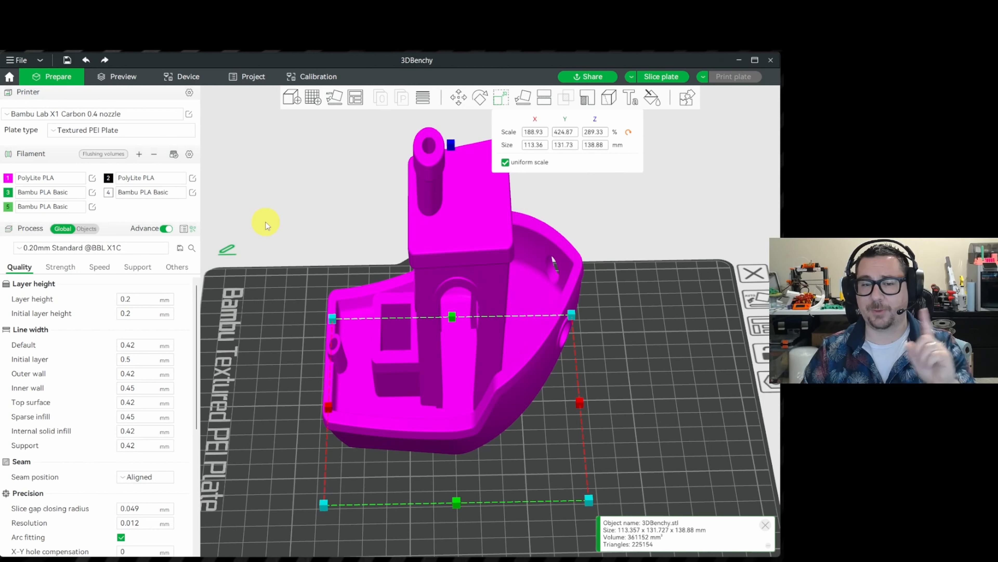
click(627, 133)
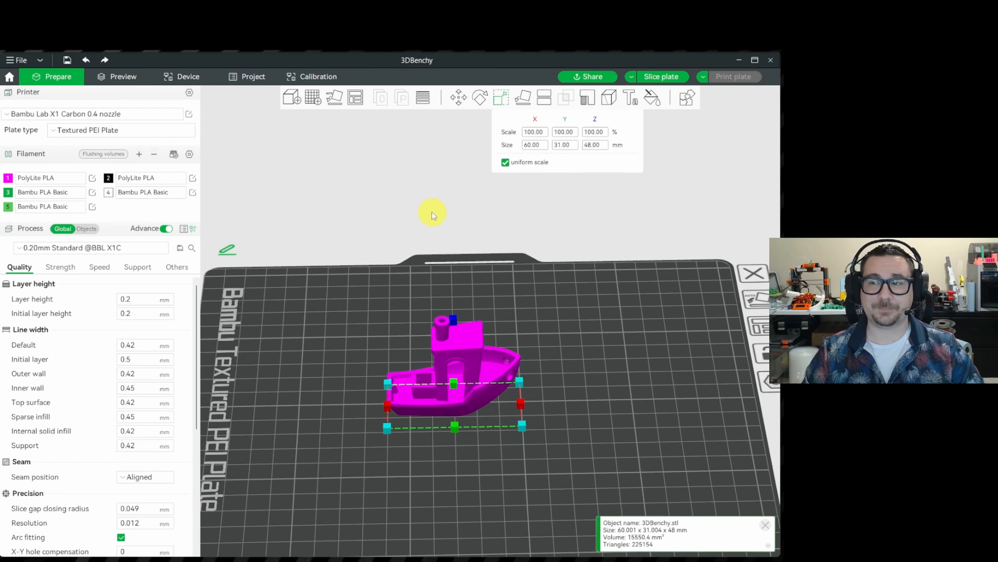
- Set the boat's X scale to 200% with uniform scale on
click(535, 132)
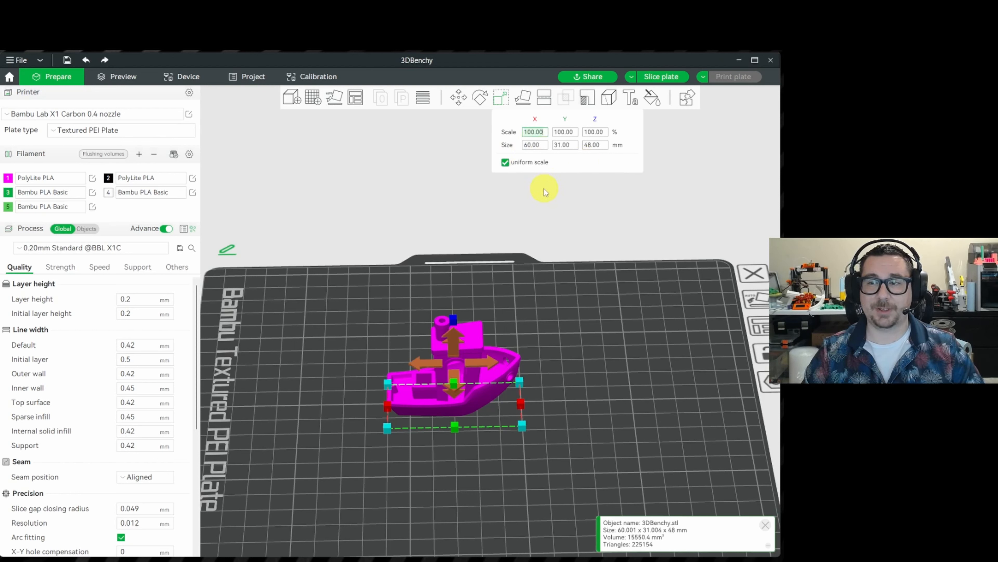
key(ctrl+a)
text(200)
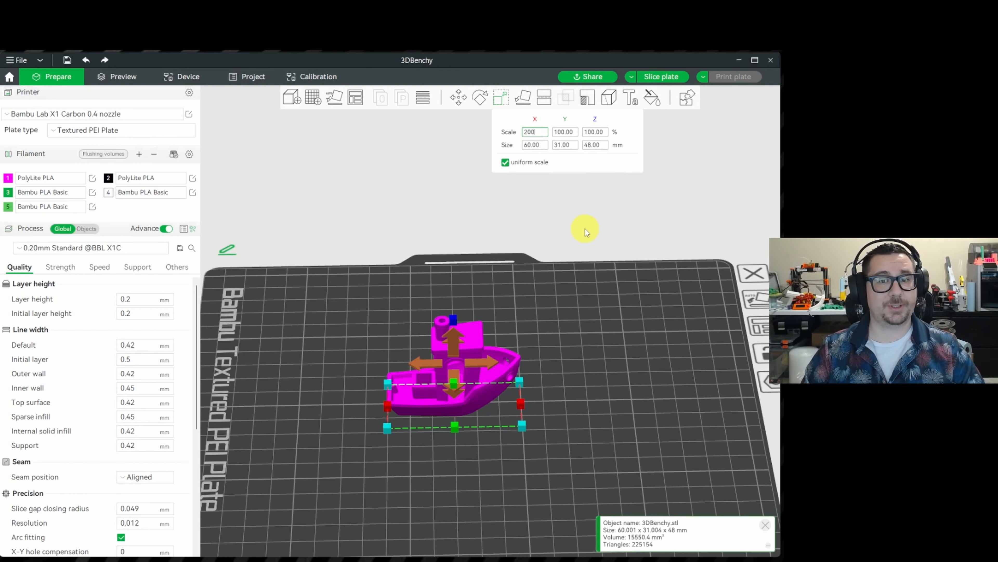
key(Return)
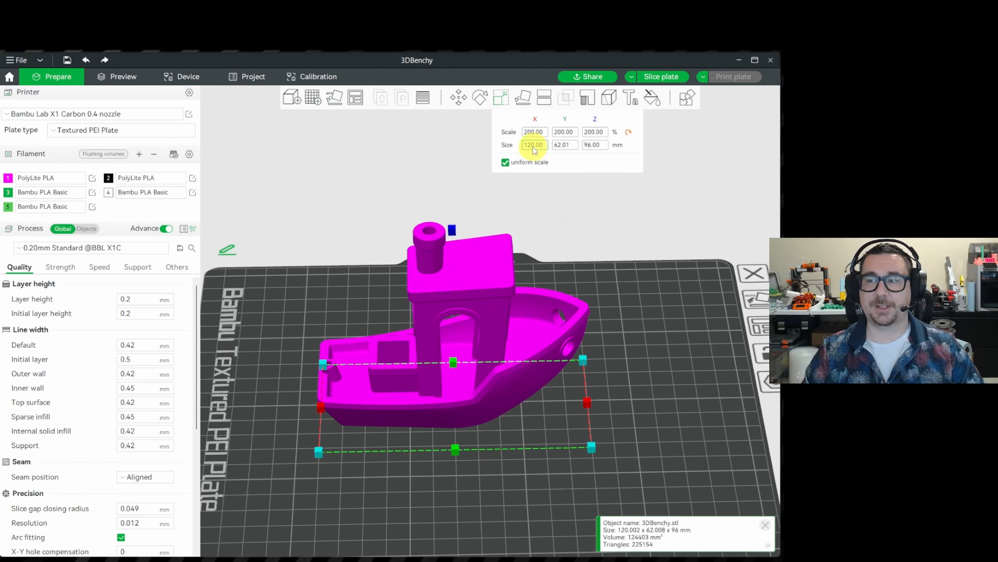
- Set the boat's Z size to 100 mm with uniform scale on
click(593, 145)
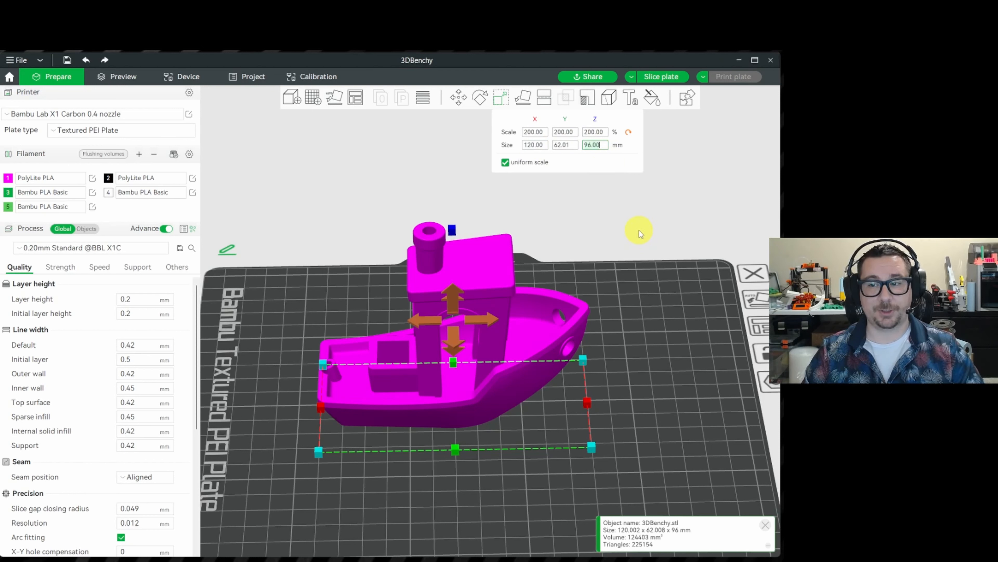
text(1)
key(Return)
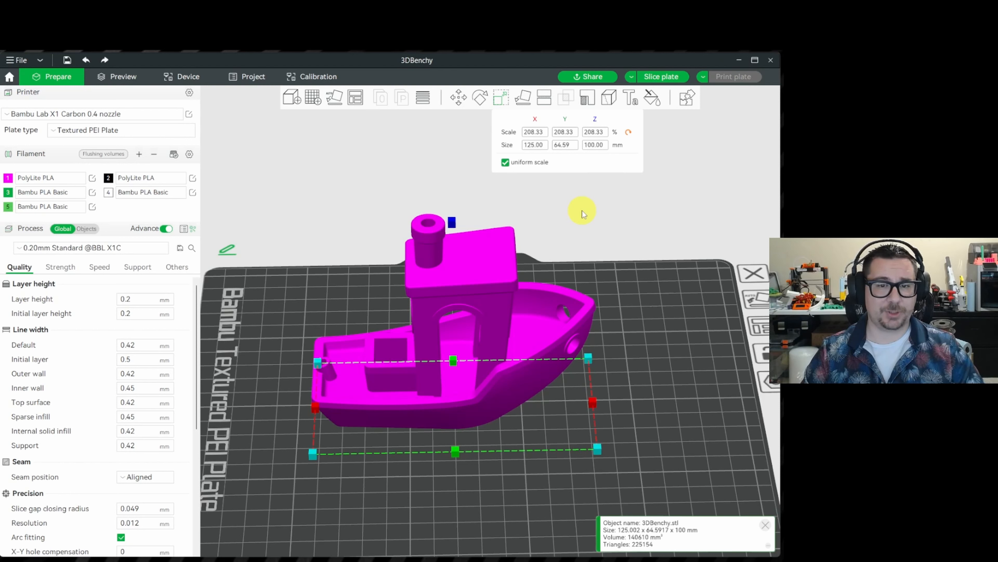
- Turn off uniform scale and set only the boat's X size to 230 mm, and reset the scale
click(506, 163)
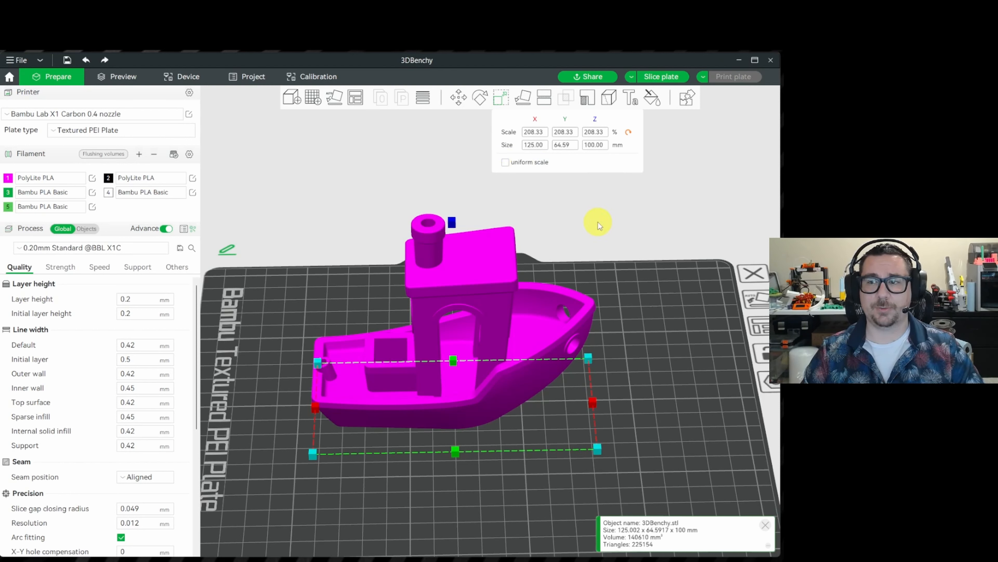
click(506, 163)
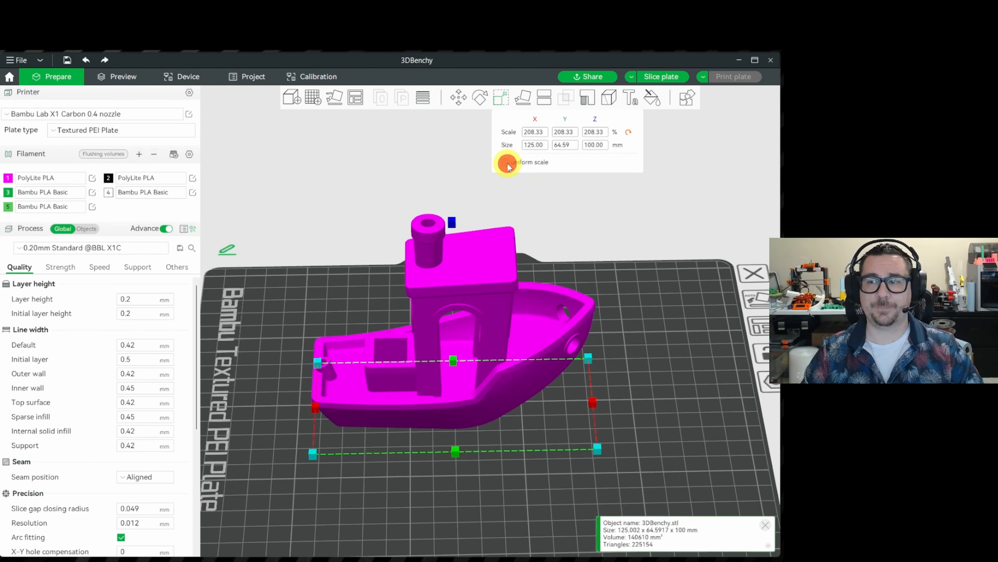
click(540, 147)
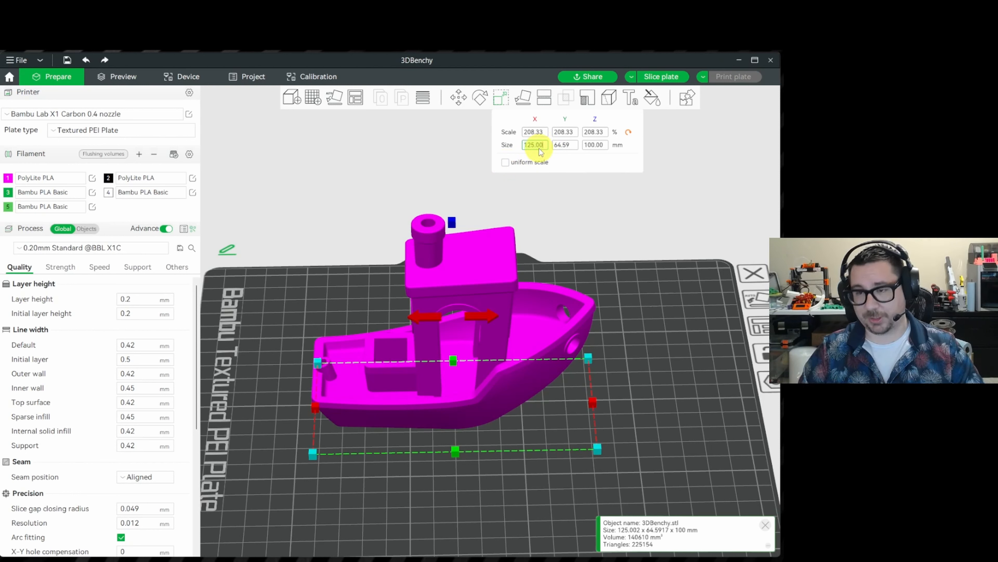
text(23)
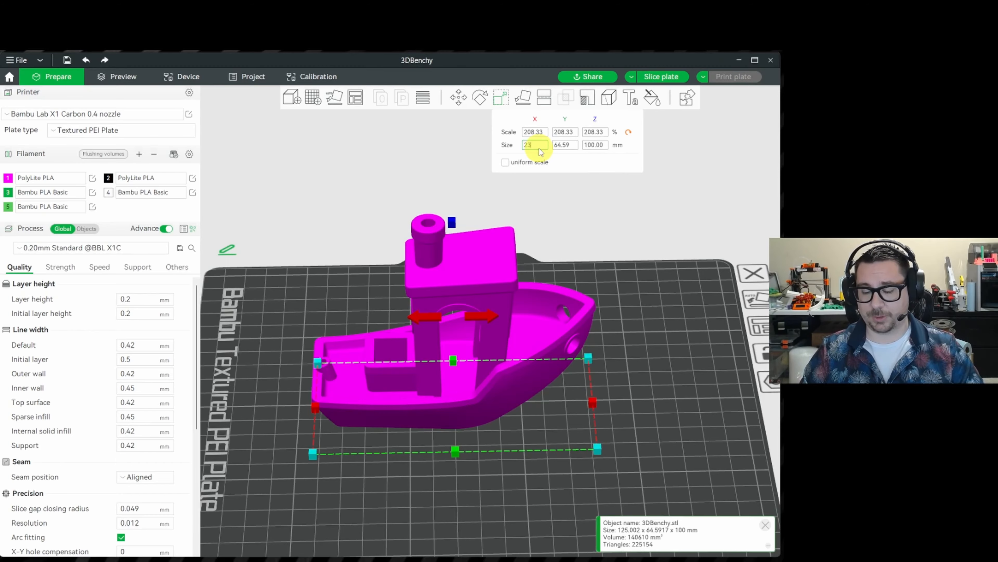
text(0)
key(Return)
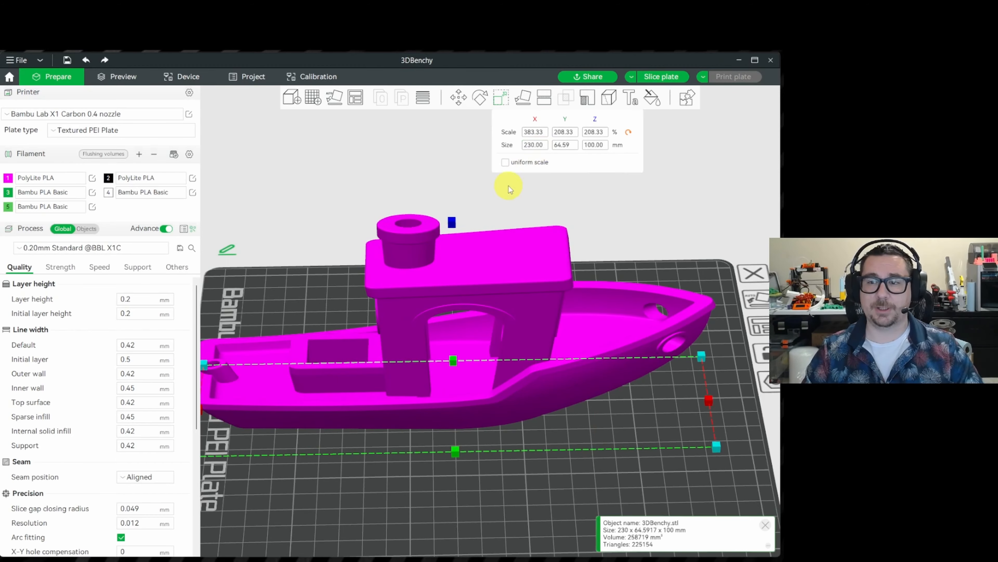
scroll(432, 221, down, 2)
mouse_move(432, 217)
mouse_down()
mouse_move(392, 209)
mouse_move(430, 210)
mouse_up()
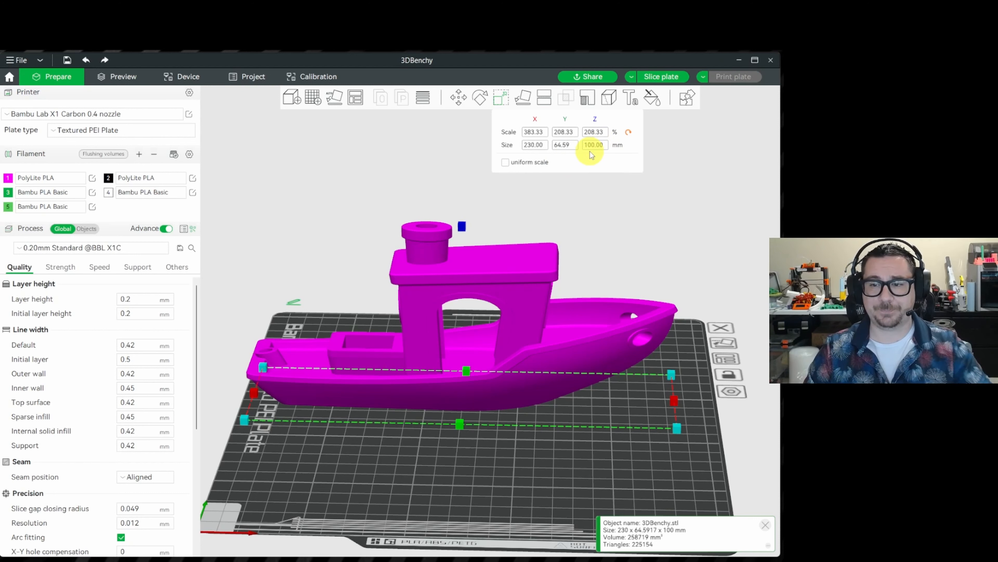
click(628, 133)
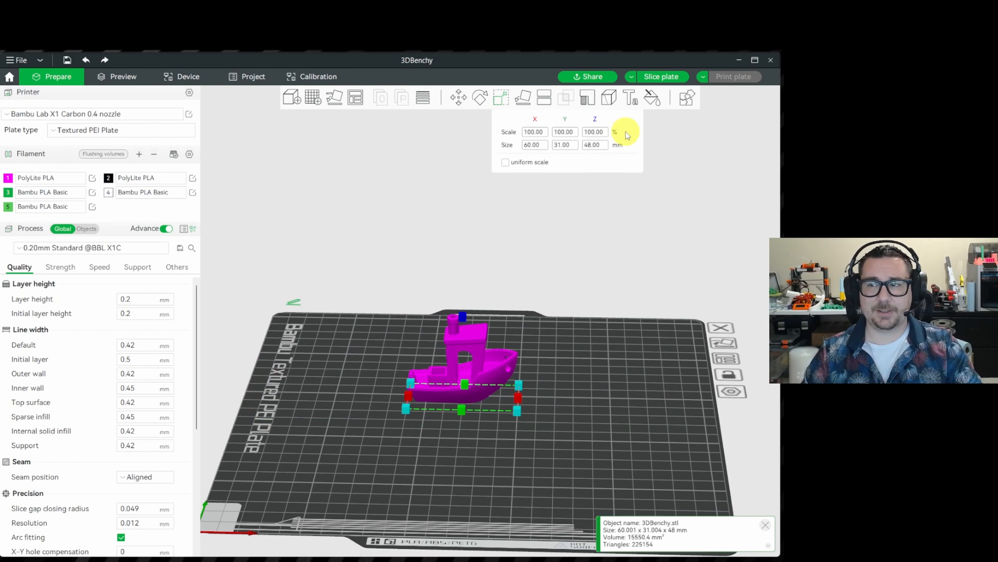
- Set only the boat's Y scale to 300% with uniform scale off, and reset the scale
drag(341, 348, 384, 337)
scroll(384, 337, up, 2)
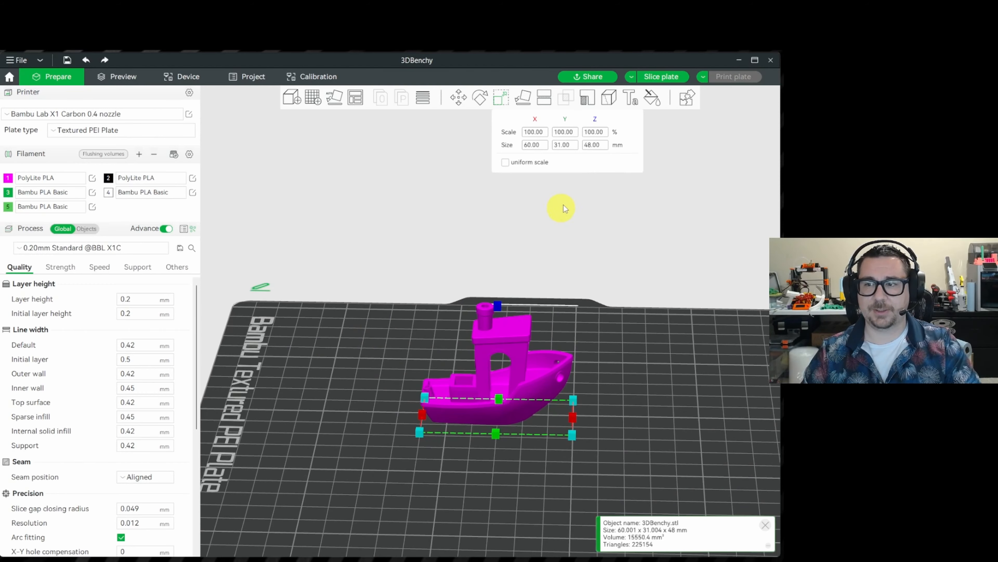
click(563, 133)
text(300)
key(Return)
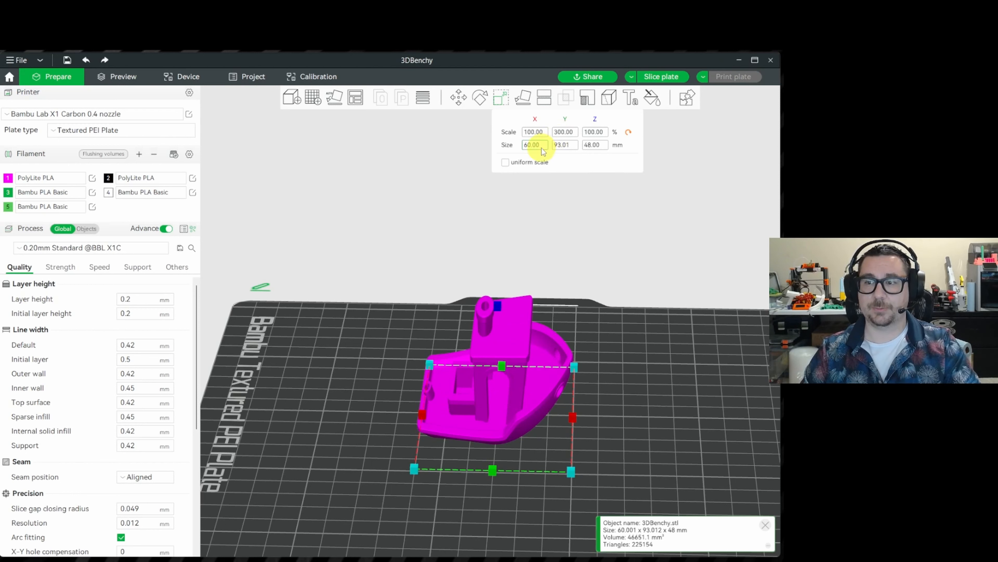
click(629, 132)
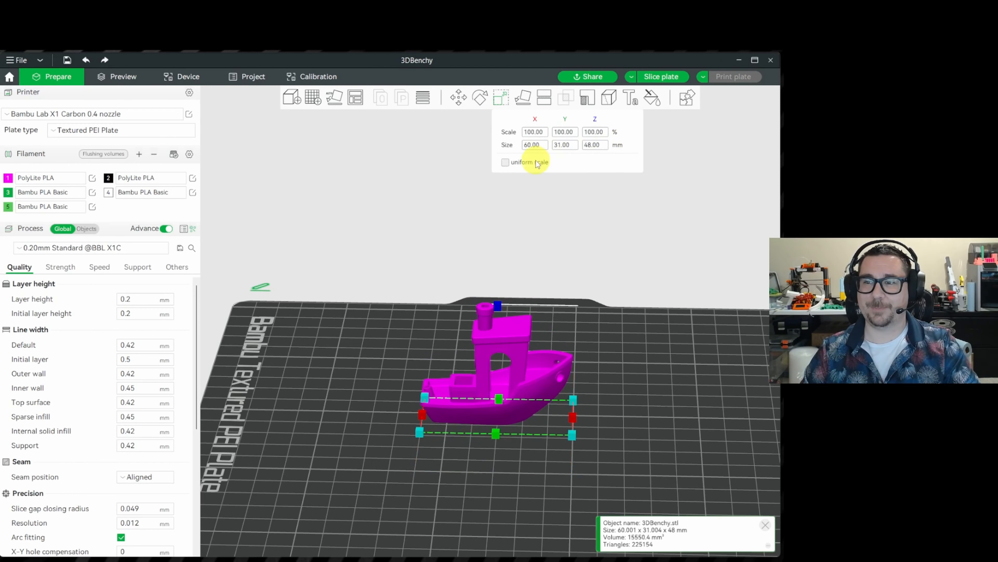
- Turn on uniform scale and set the boat's Y scale to 300%, and inspect the enlarged hull from the side and below
click(538, 164)
text(300)
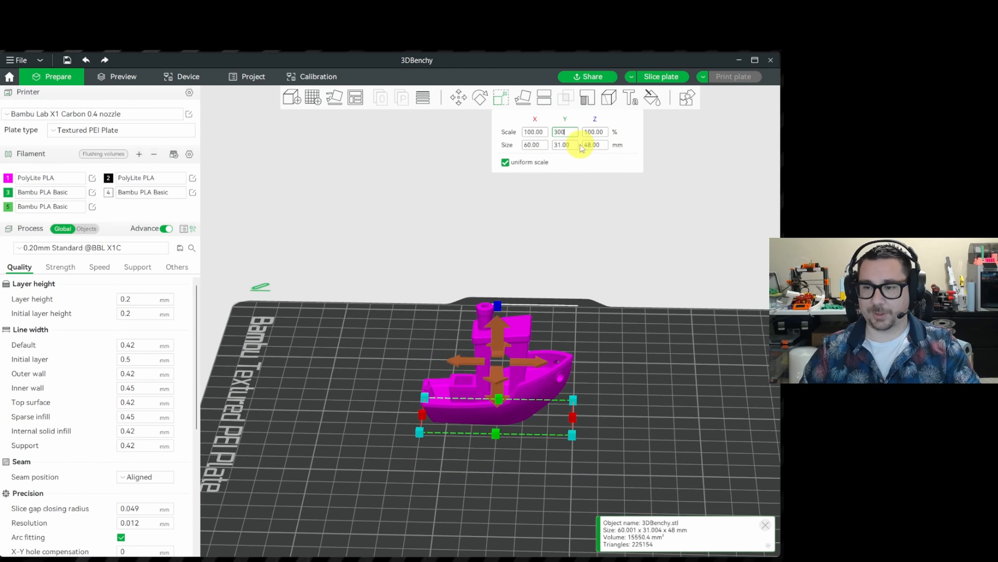
key(Return)
middle_drag(369, 230, 306, 303)
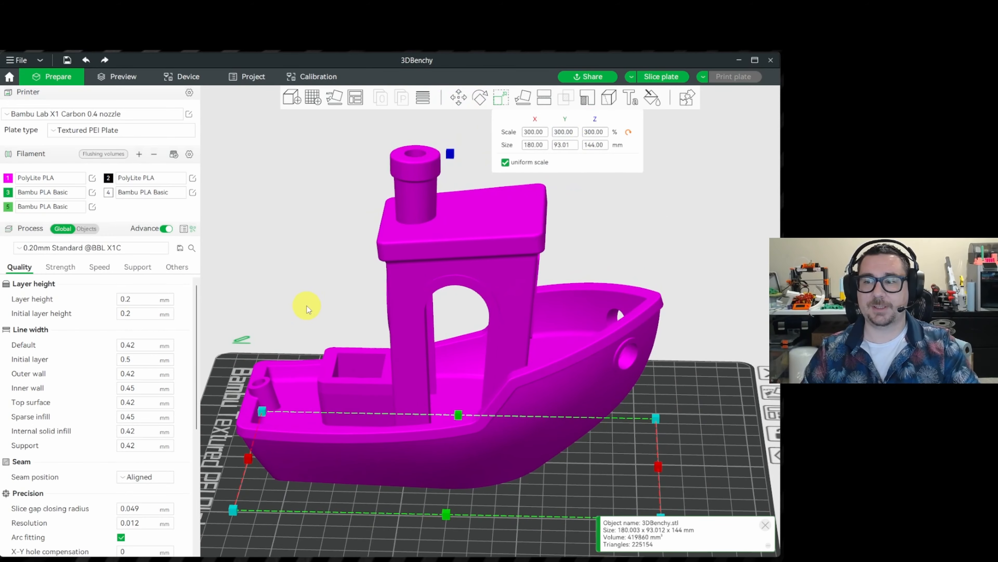
drag(299, 273, 305, 259)
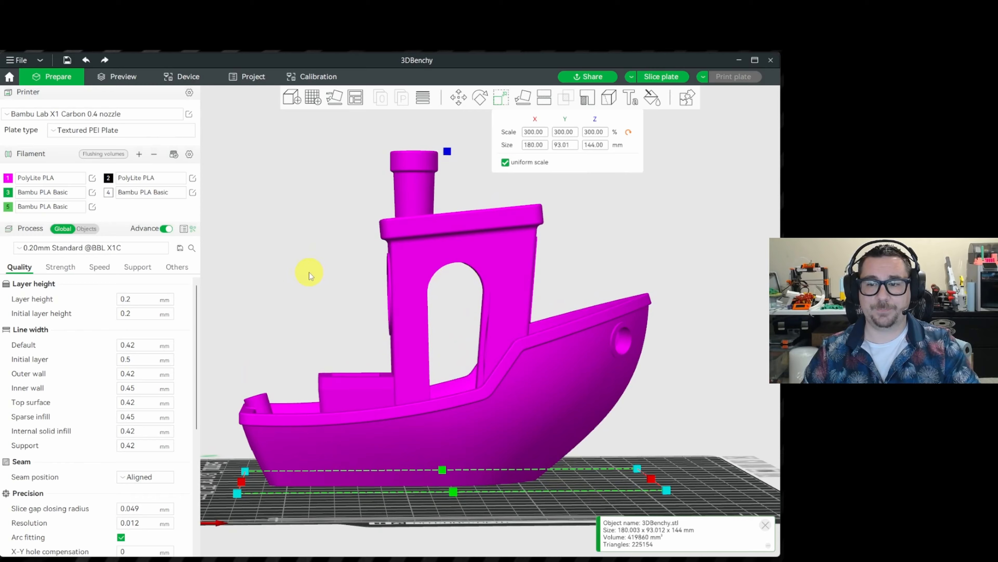
drag(307, 270, 325, 442)
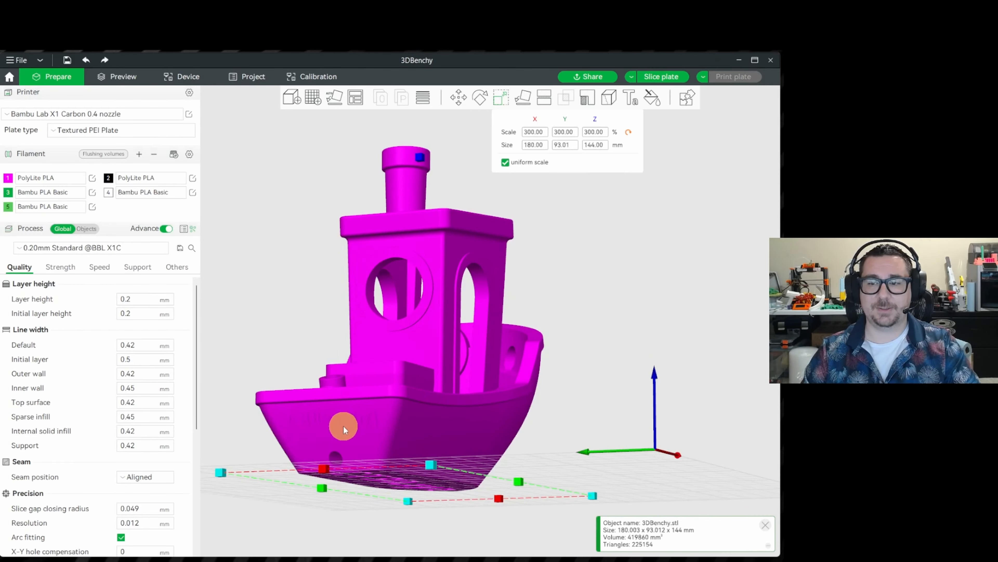
drag(648, 342, 370, 462)
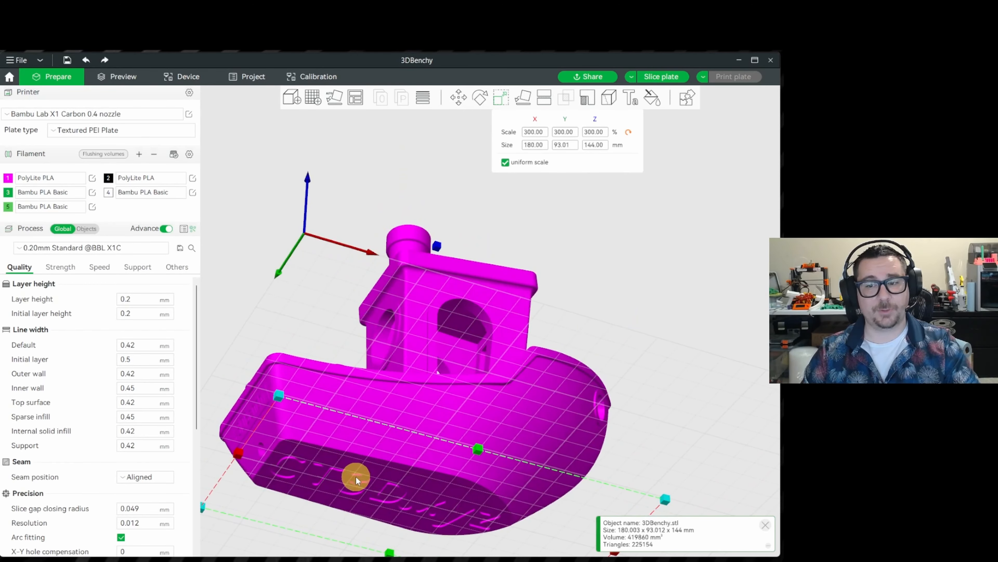
- Set the boat's Y scale to 25% with uniform scale on, and inspect the shrunken model on the plate
drag(361, 201, 345, 242)
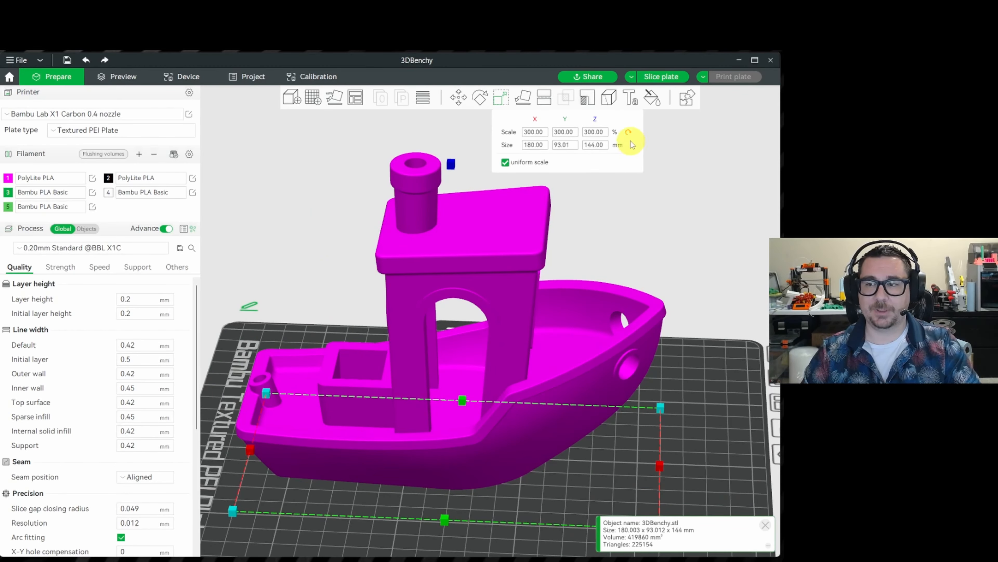
click(565, 133)
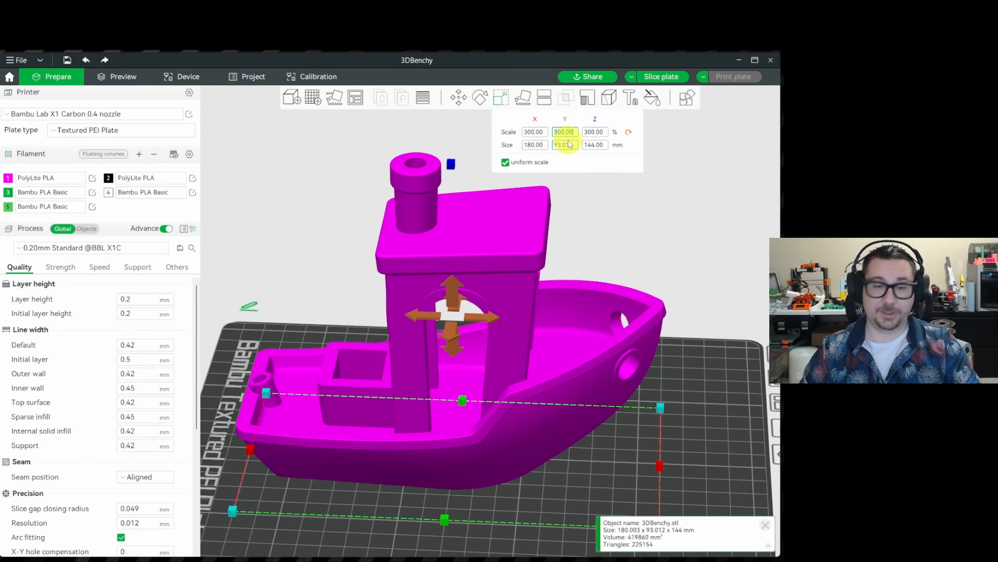
text(25)
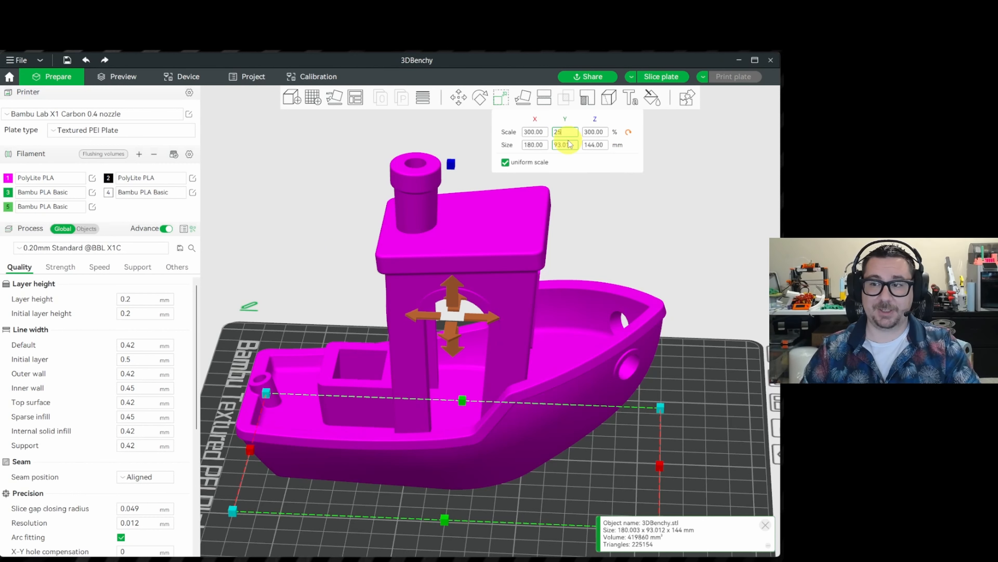
key(Return)
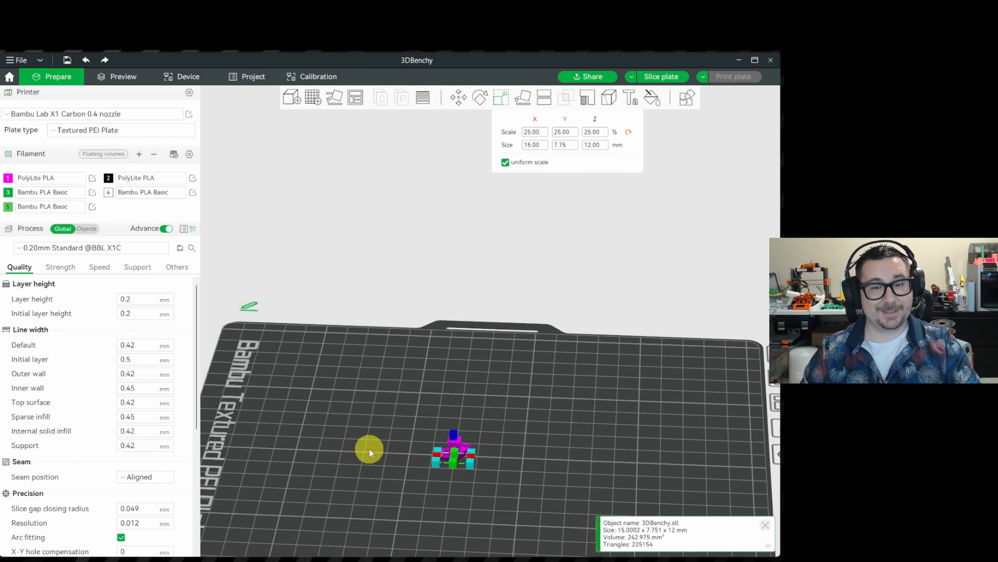
middle_drag(409, 468, 432, 376)
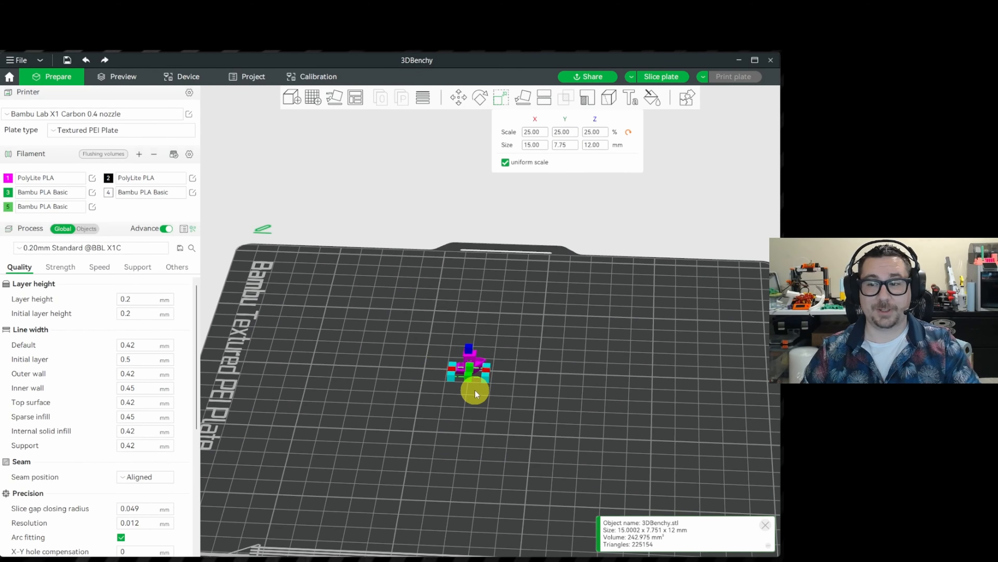
scroll(475, 391, up, 5)
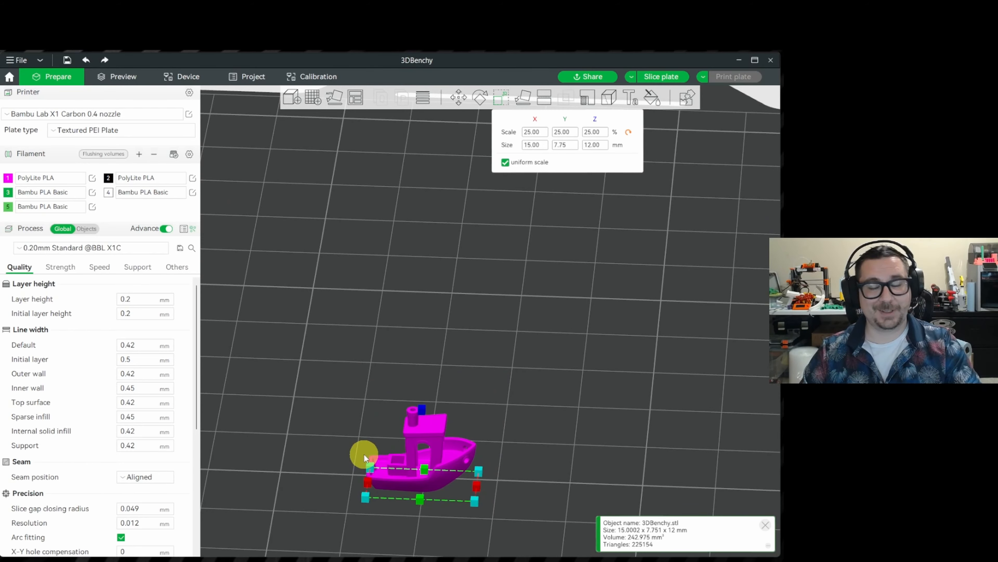
scroll(364, 455, down, 6)
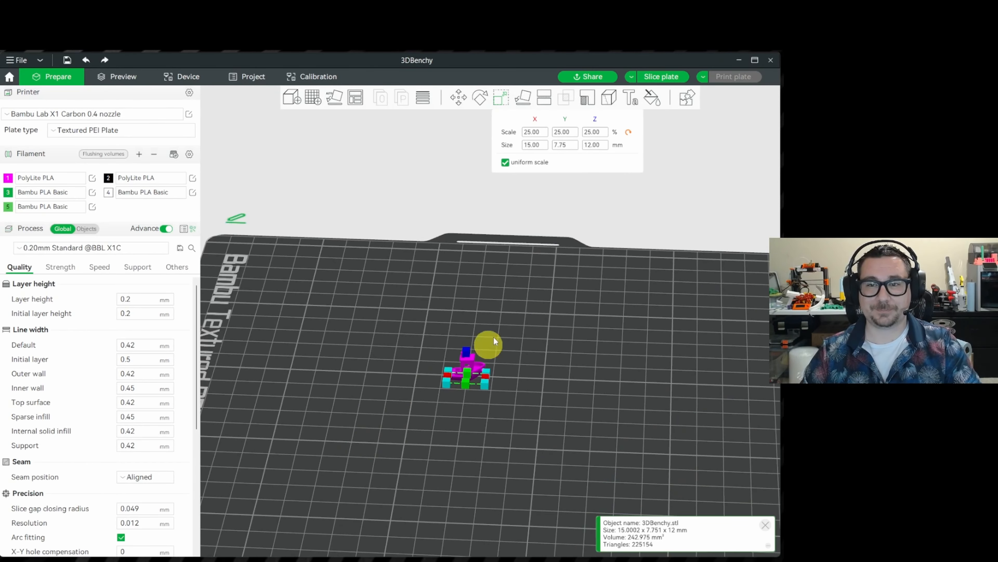
- Slice the 25% boat, examine its chimney and cabin in the preview, and expand the empty-layer warning's details
click(650, 76)
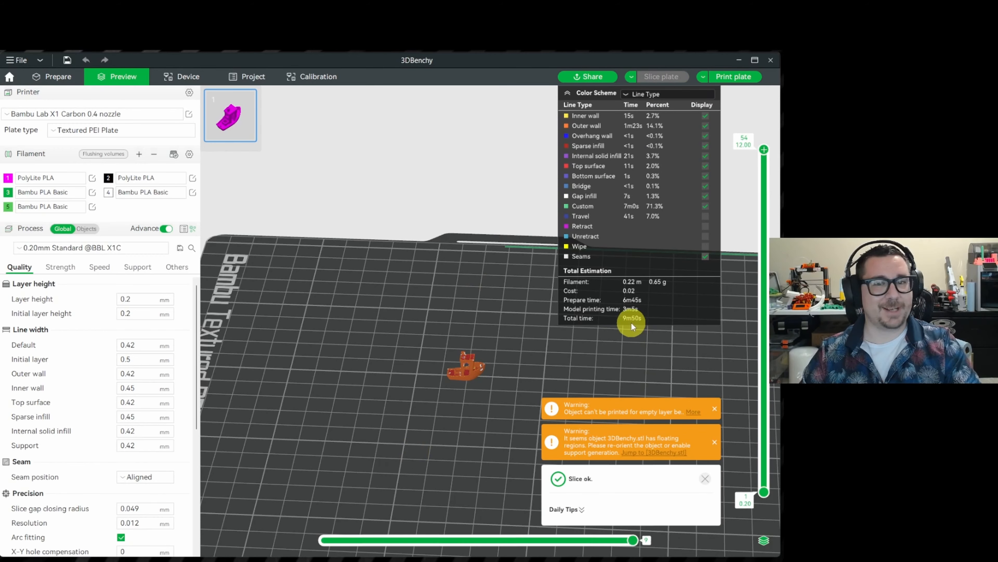
scroll(444, 459, up, 3)
scroll(439, 459, up, 6)
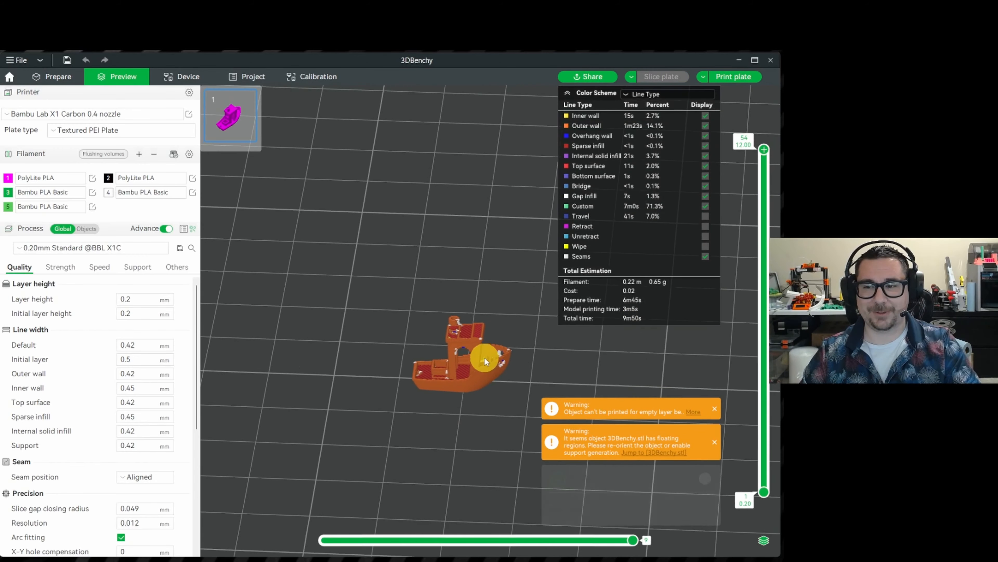
drag(520, 349, 490, 225)
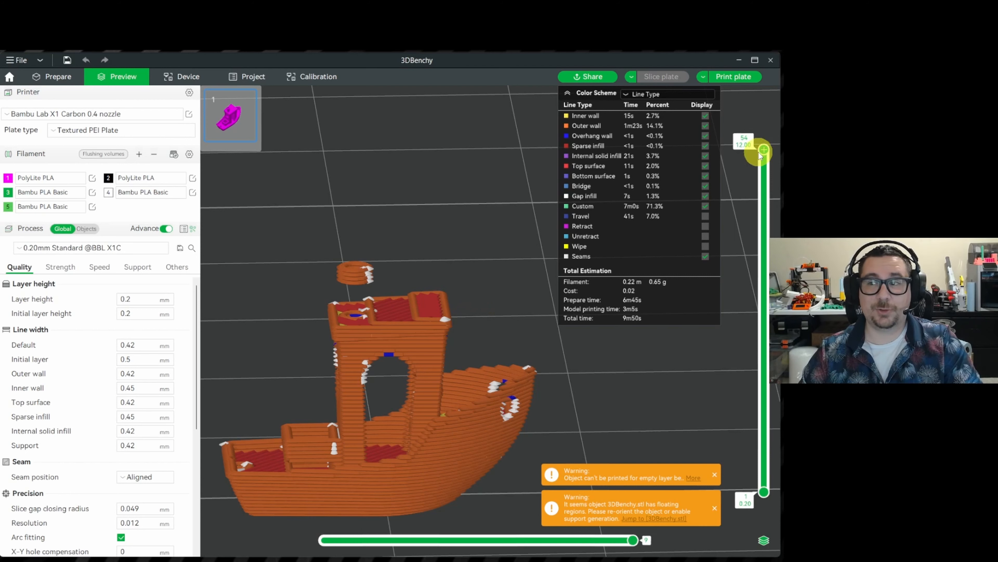
mouse_move(763, 158)
mouse_down()
mouse_move(763, 192)
mouse_move(762, 157)
mouse_move(741, 212)
mouse_move(755, 145)
mouse_up()
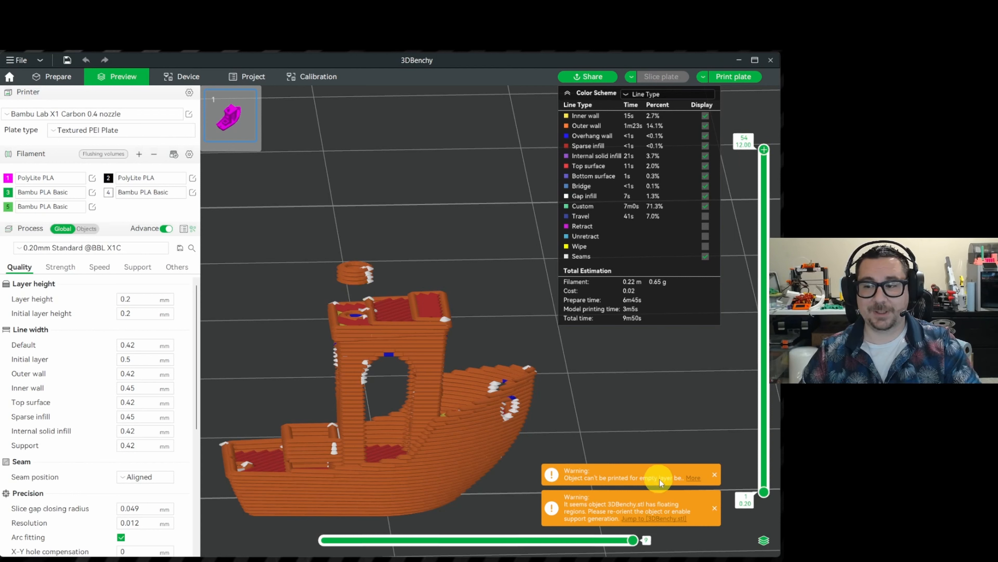
click(694, 477)
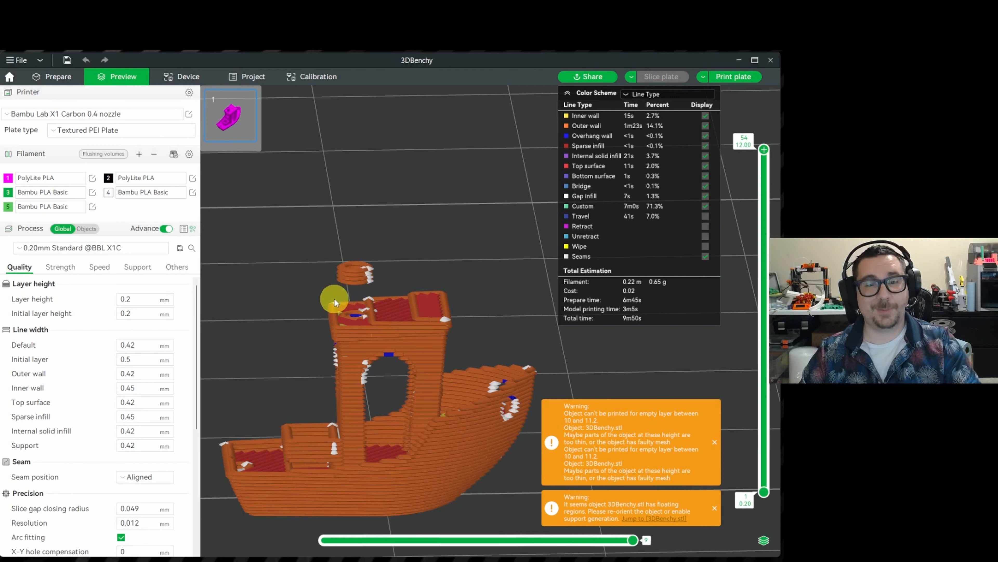
scroll(406, 341, down, 2)
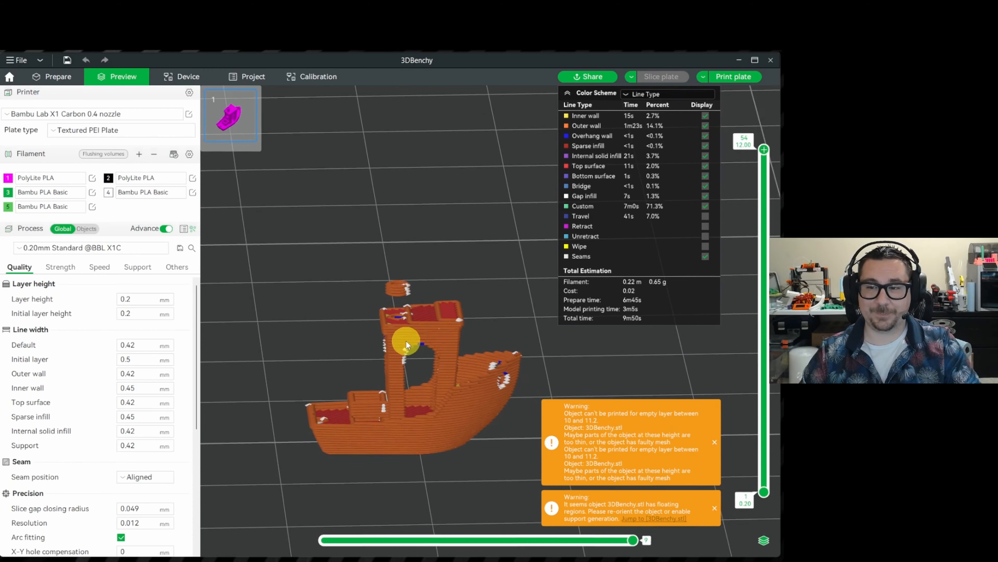
- Return to model editing and set the boat's Y scale to 300% with uniform scale on
click(72, 78)
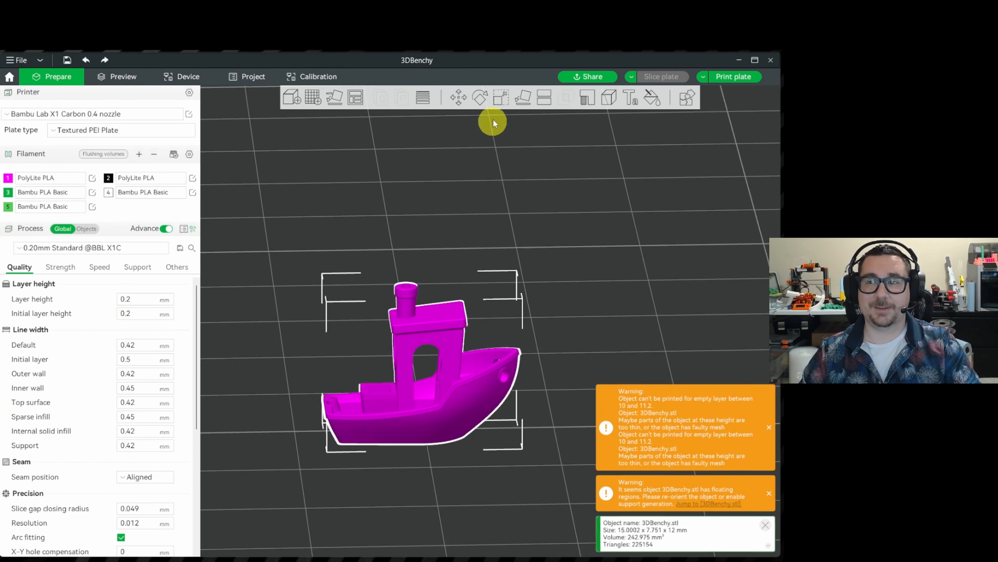
key(s)
click(564, 133)
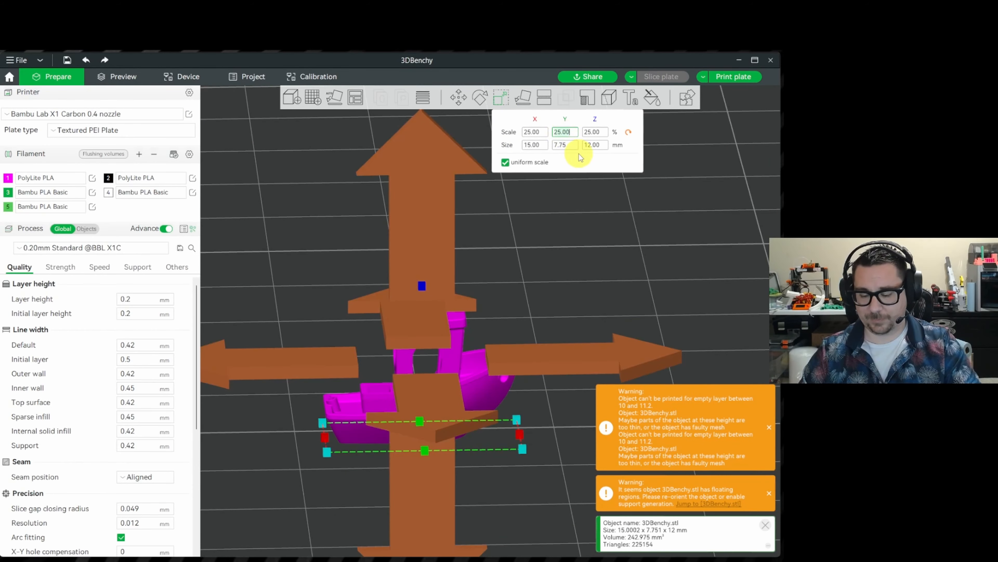
text(300)
key(Return)
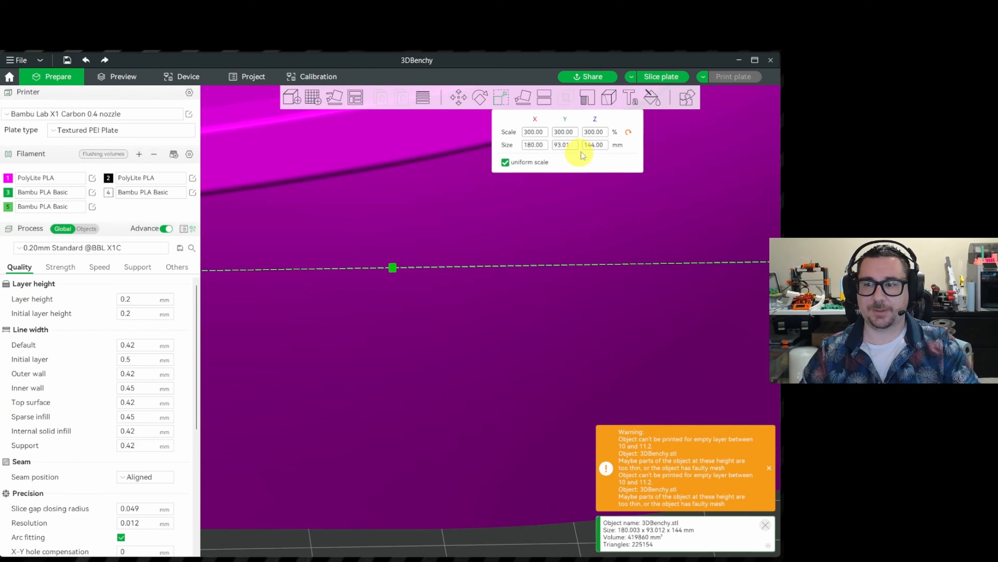
scroll(421, 280, down, 10)
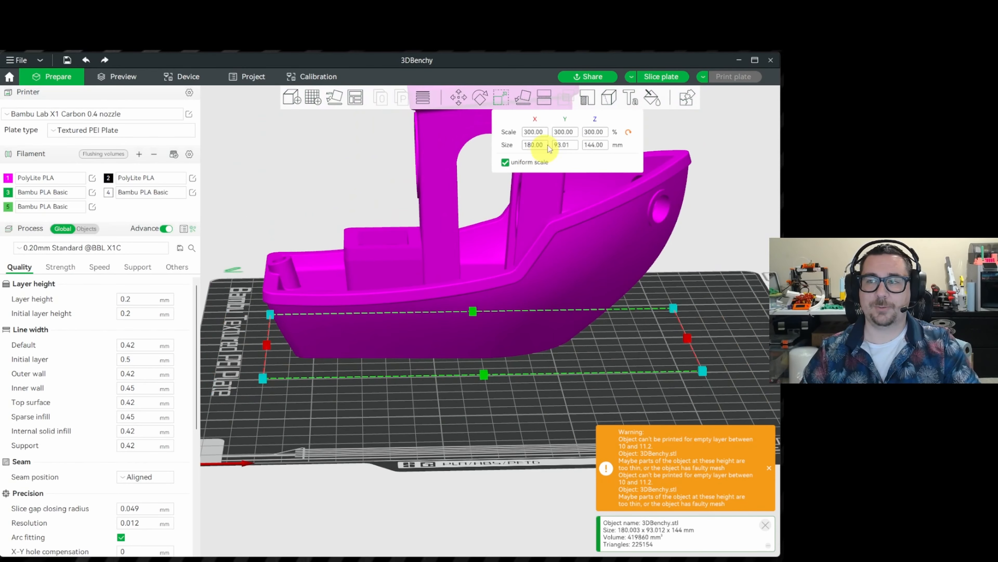
- Slice the 300% boat and inspect the sliced preview from below and from above
click(661, 76)
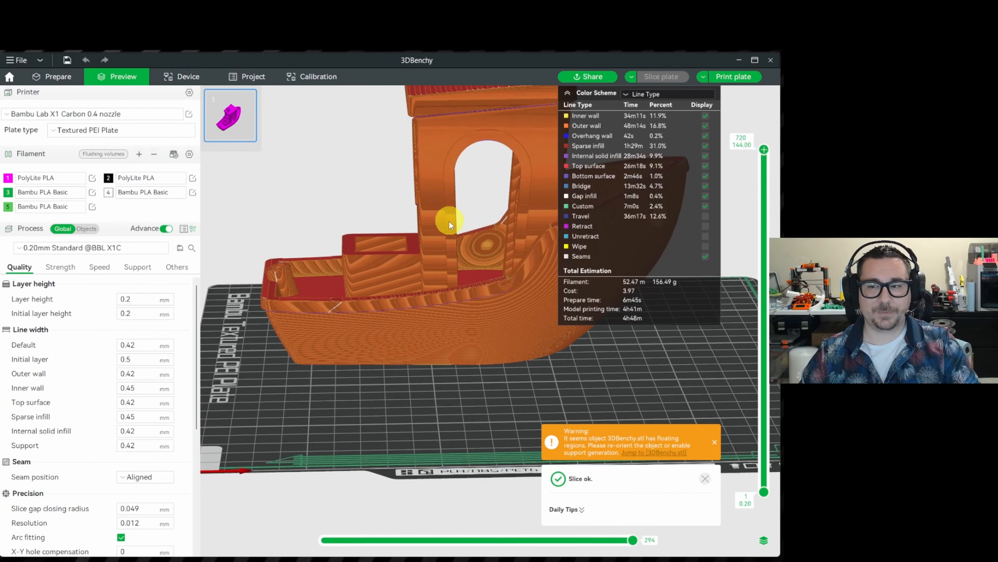
scroll(403, 361, down, 5)
drag(312, 323, 336, 272)
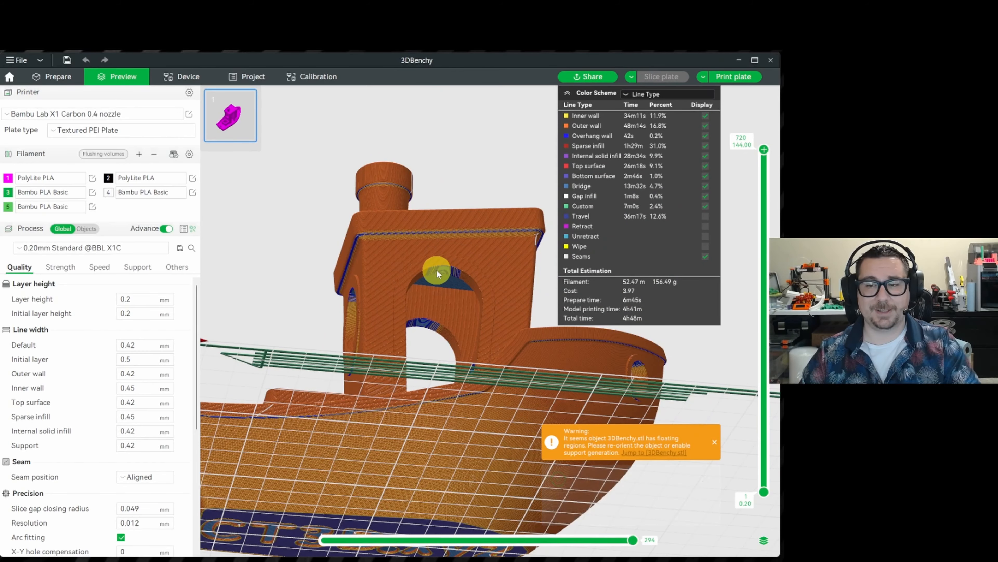
drag(309, 234, 301, 265)
scroll(301, 265, down, 5)
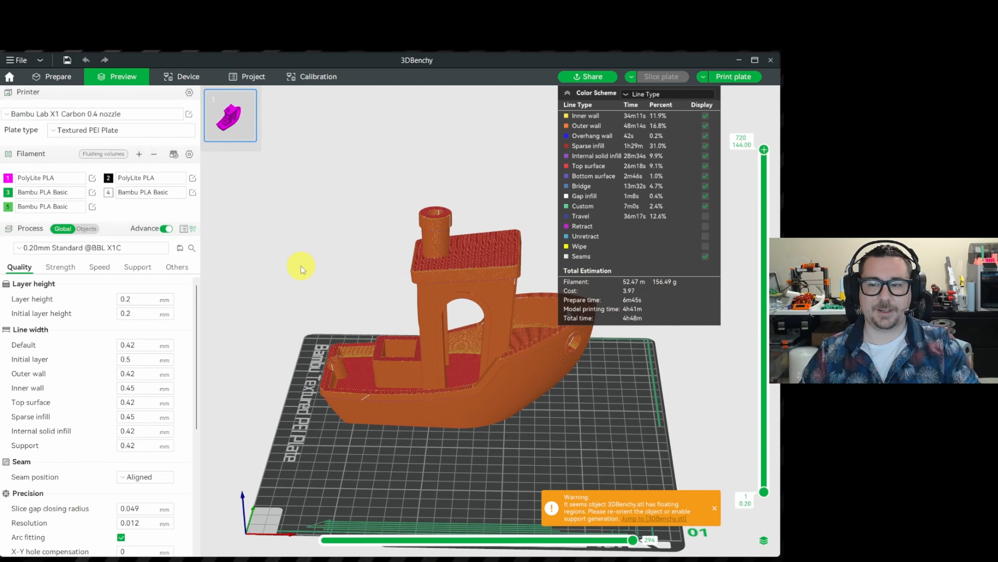
scroll(331, 255, up, 2)
drag(333, 230, 333, 234)
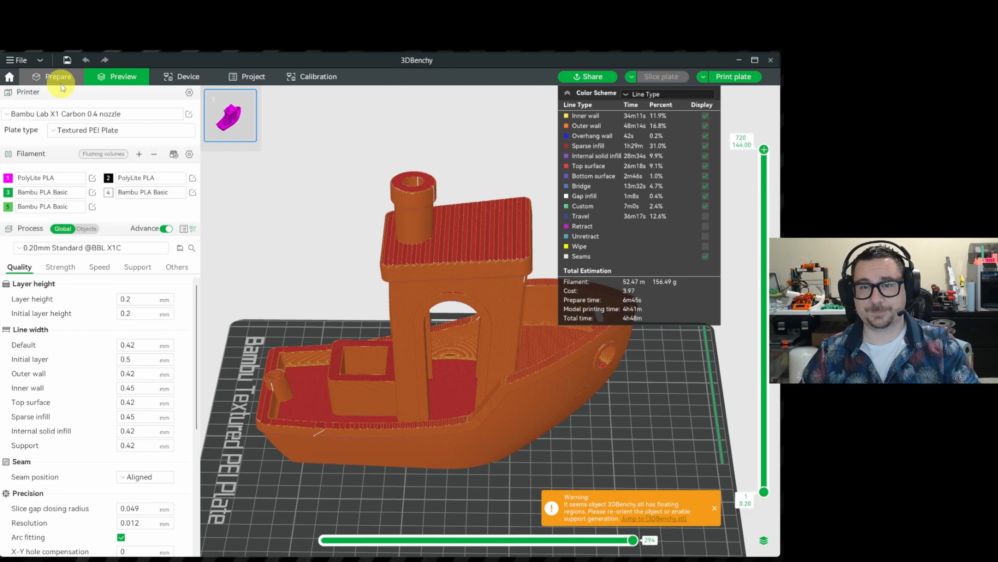
- Compare the boat's model and sliced views, and examine only its lowest sliced layers with the hull-bottom lettering
click(55, 76)
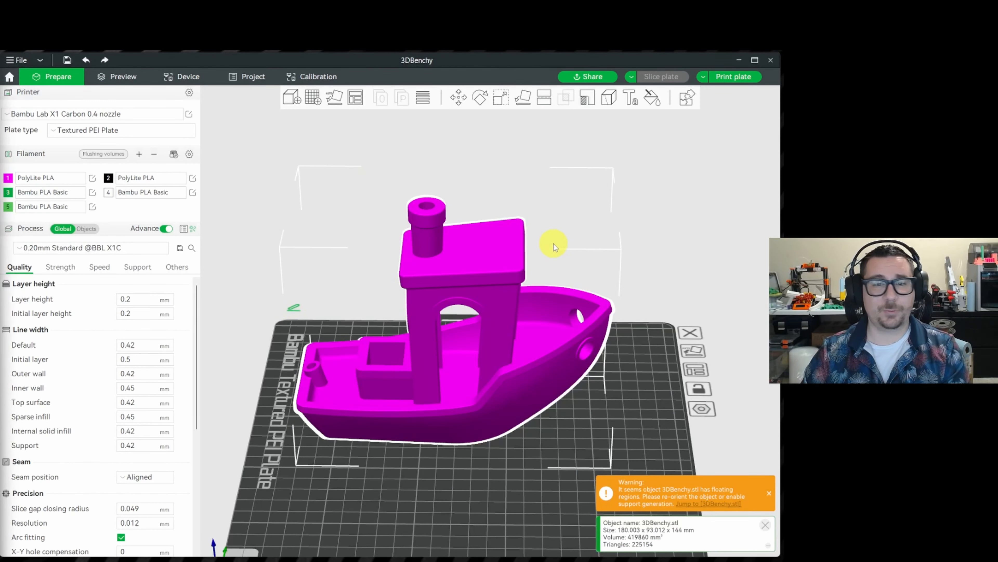
drag(693, 208, 693, 203)
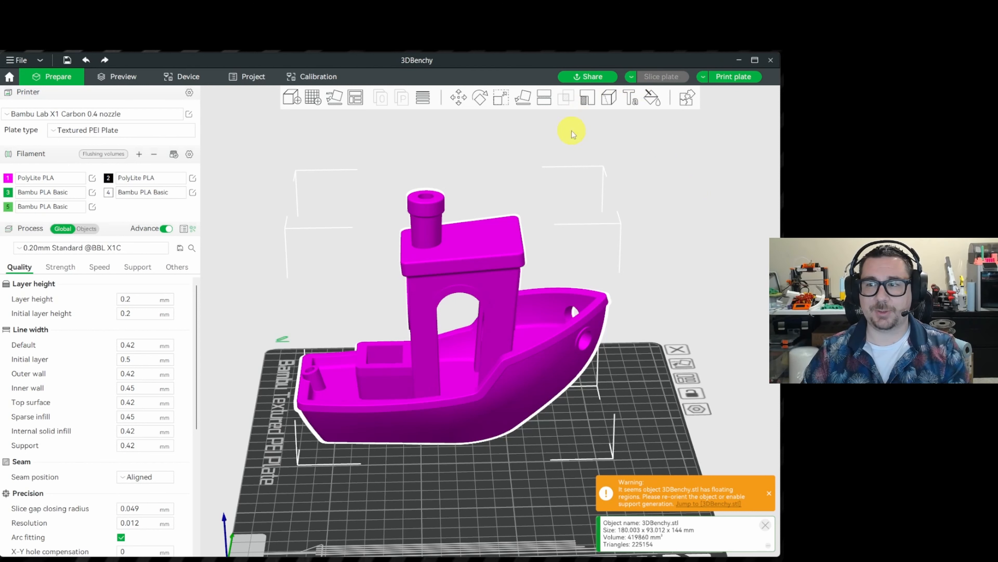
click(112, 81)
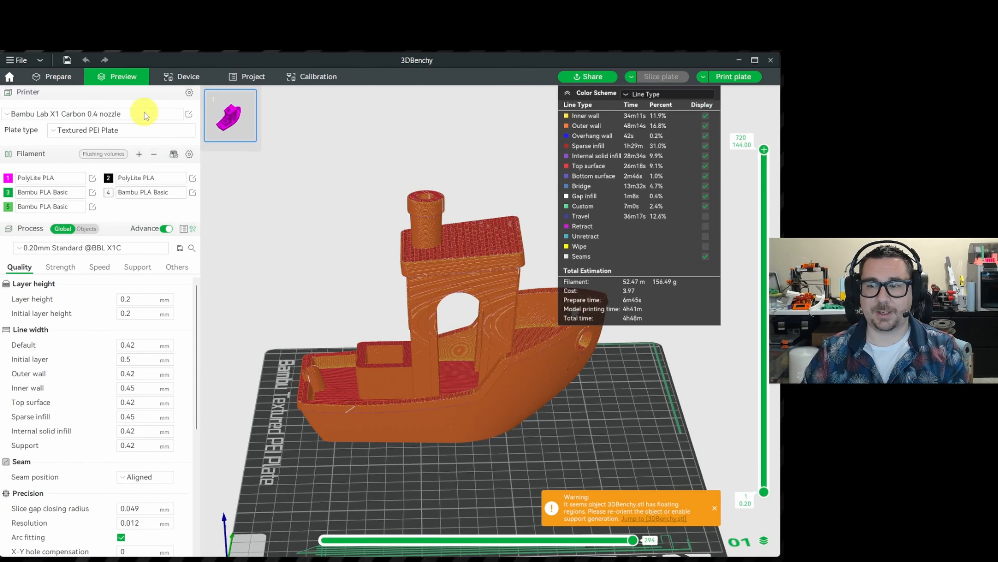
drag(766, 157, 661, 491)
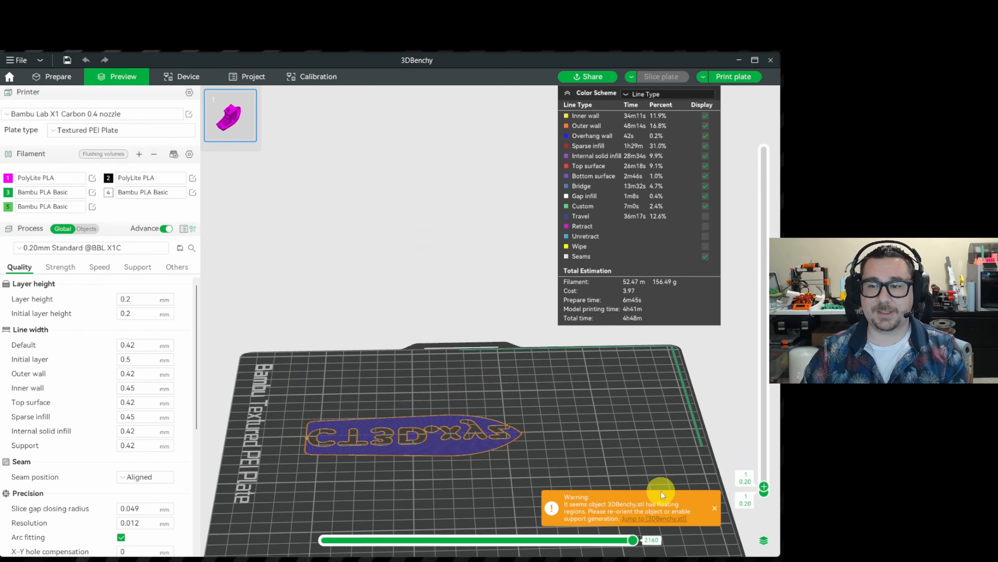
scroll(413, 416, up, 3)
scroll(423, 414, up, 3)
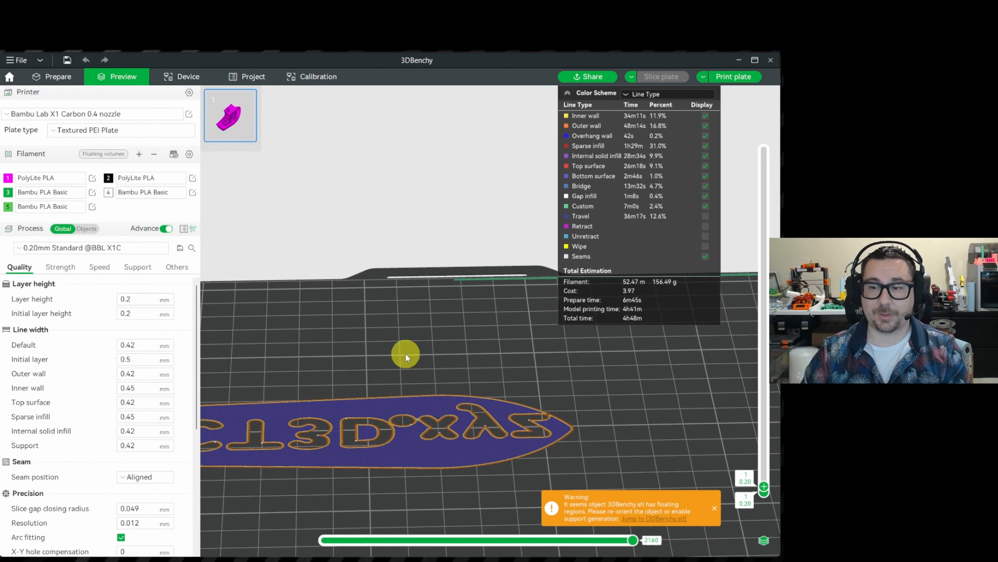
drag(406, 354, 403, 372)
right_drag(365, 390, 476, 412)
scroll(758, 483, up, 5)
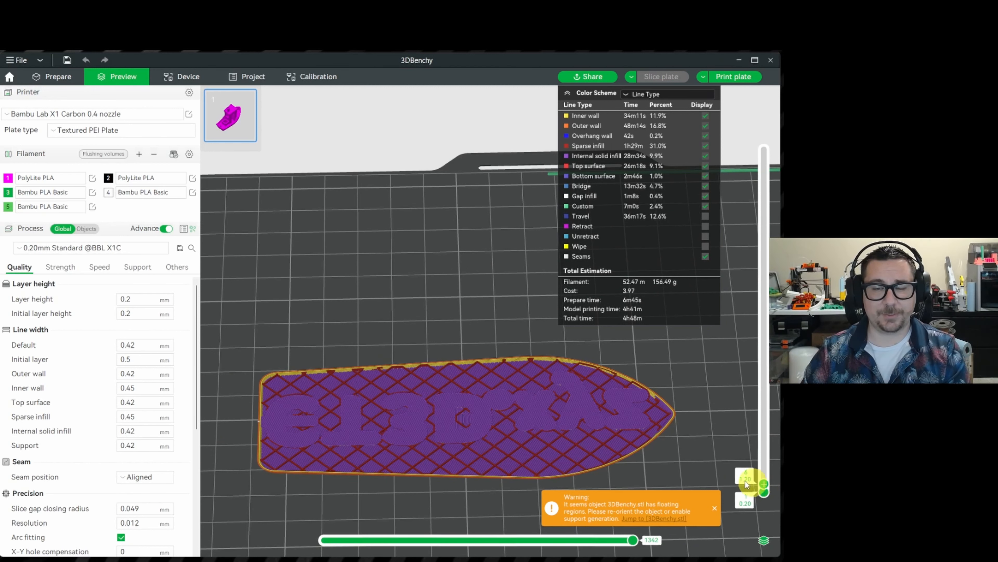
- Return to model editing and rotate the boat freehand about the Y axis to about 338.91° so its bow lifts off the plate
click(53, 77)
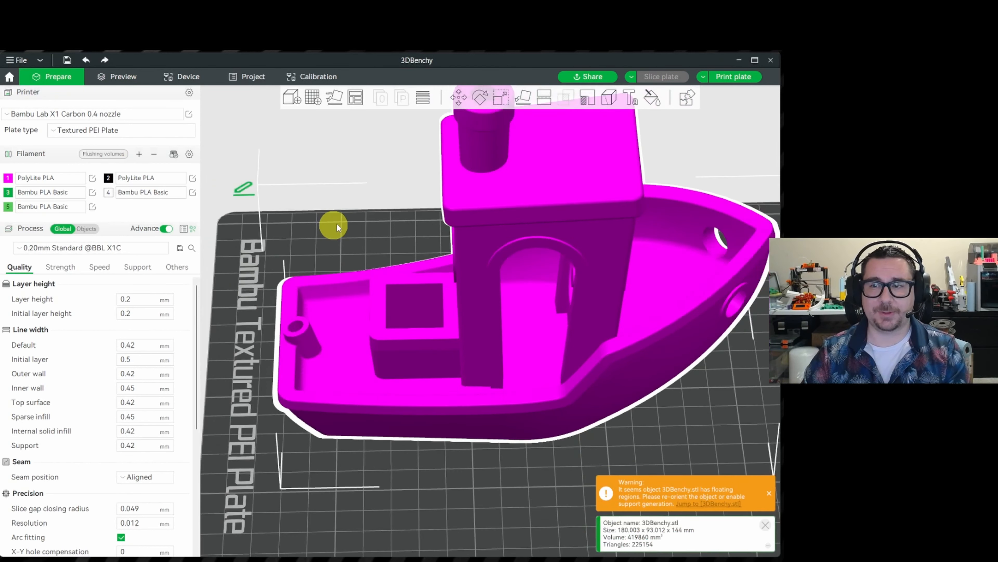
click(481, 100)
scroll(493, 278, down, 3)
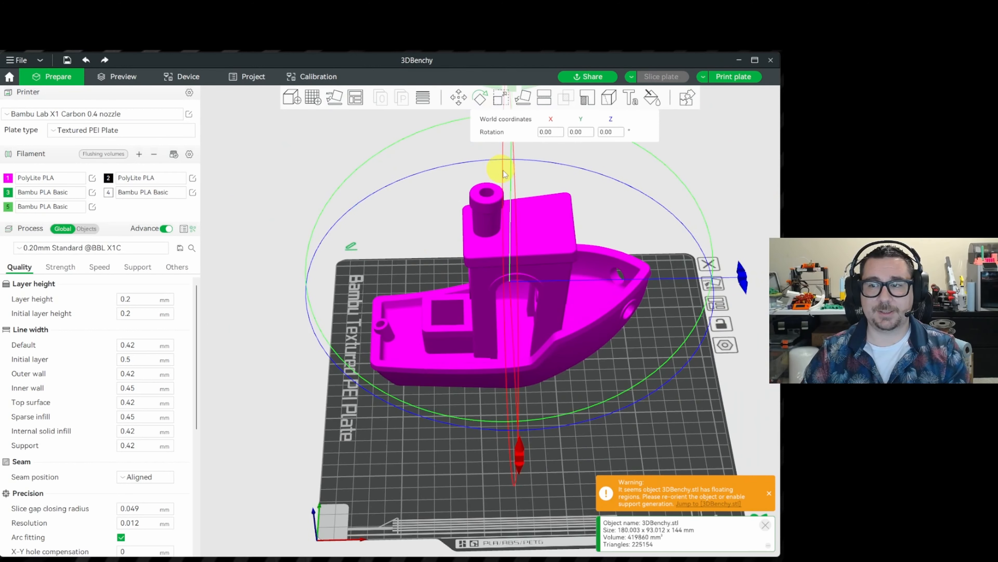
scroll(511, 213, down, 4)
drag(504, 167, 464, 175)
drag(460, 177, 503, 166)
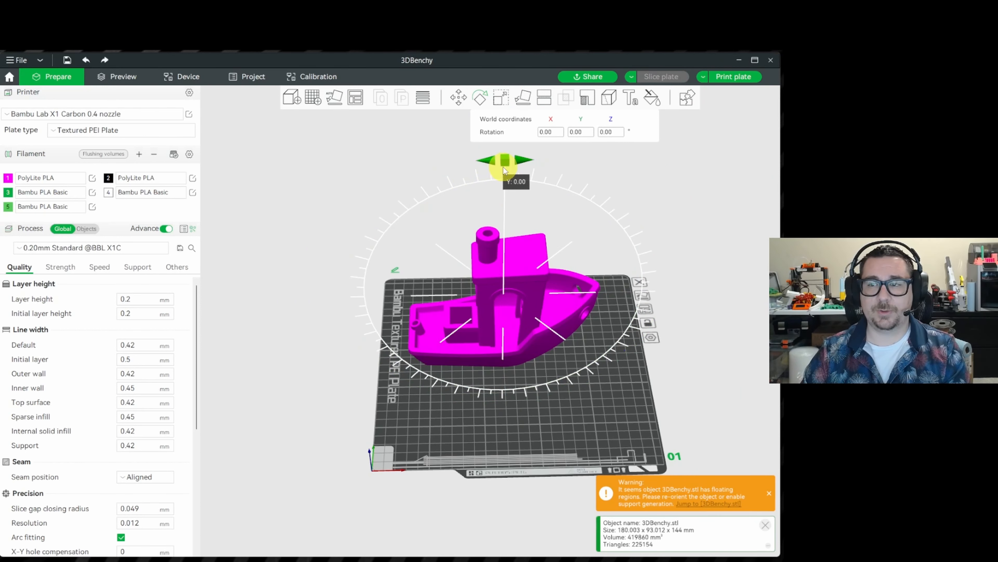
scroll(463, 184, up, 4)
scroll(399, 283, up, 5)
drag(435, 180, 273, 155)
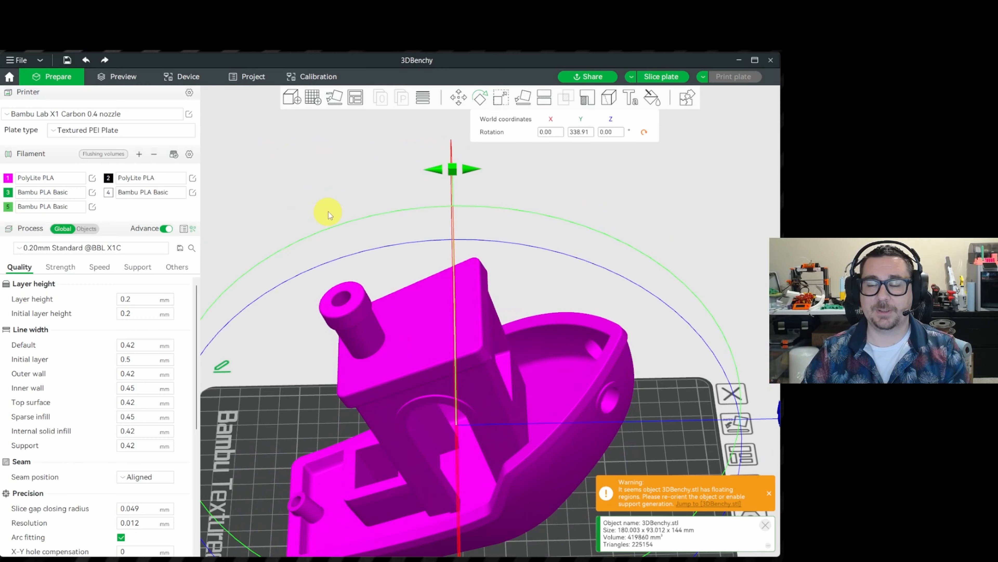
scroll(328, 214, down, 5)
drag(410, 209, 408, 188)
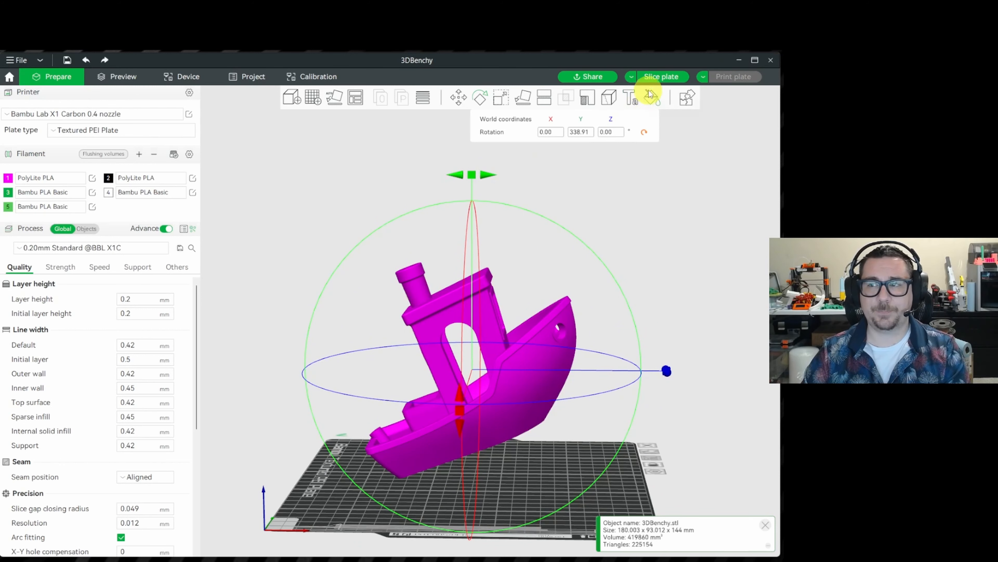
- Slice the tilted boat and examine where its stern meets the plate in the preview
click(654, 76)
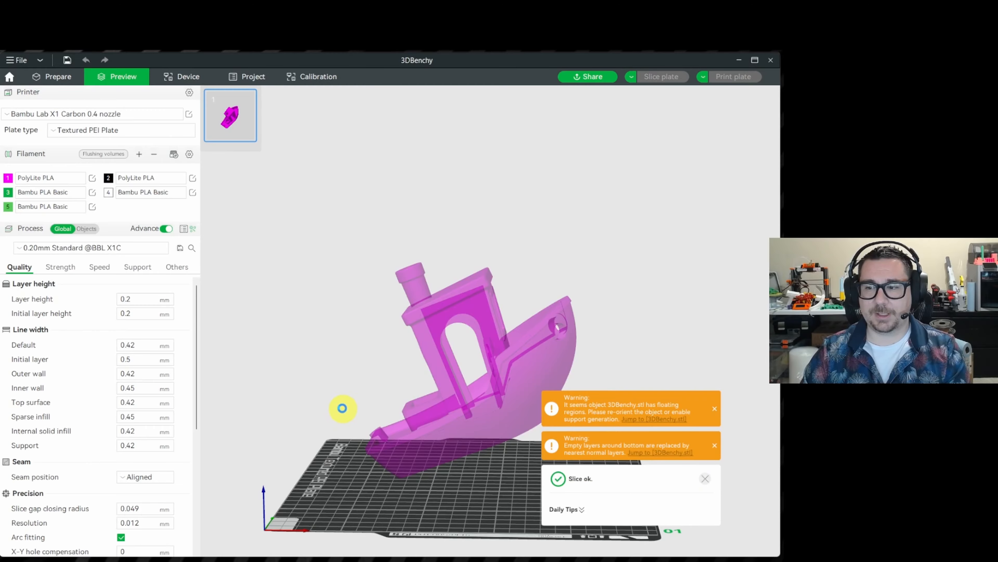
right_drag(331, 375, 357, 307)
scroll(399, 383, up, 1)
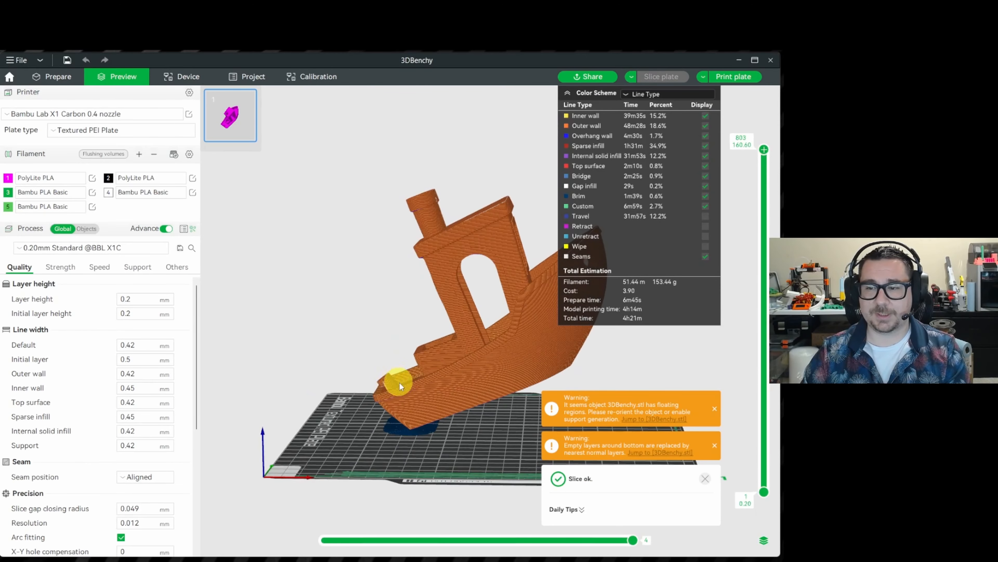
scroll(405, 393, up, 3)
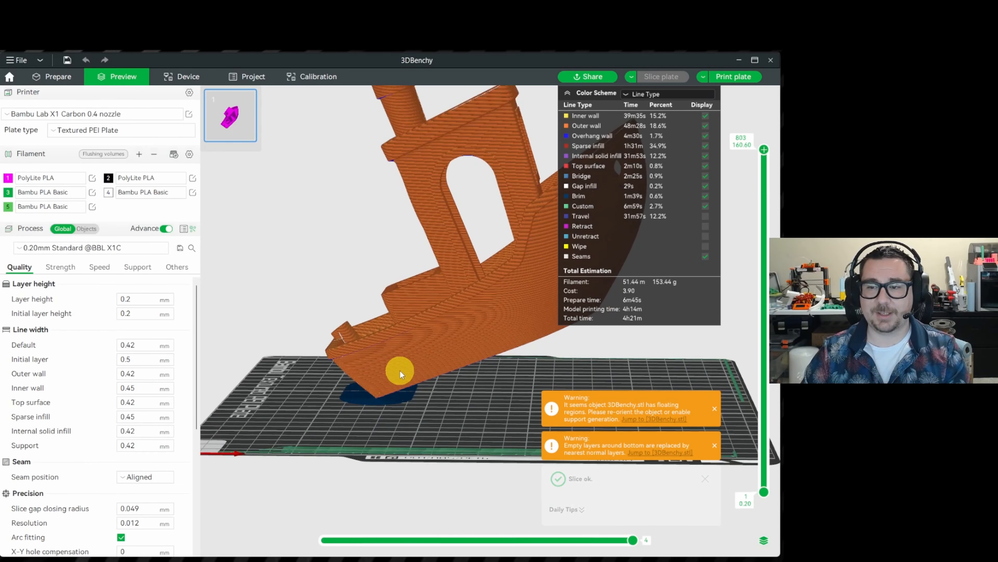
- Show only the tilted boat's layers up to layer 98 and toggle the overhang wall display to examine the hull's underside
scroll(400, 371, up, 3)
scroll(315, 275, up, 5)
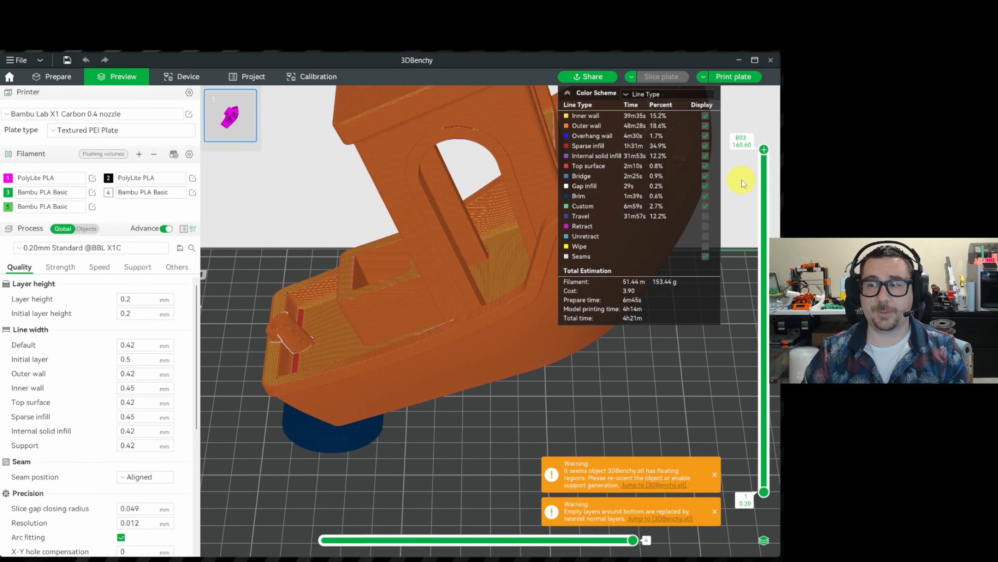
drag(763, 150, 489, 344)
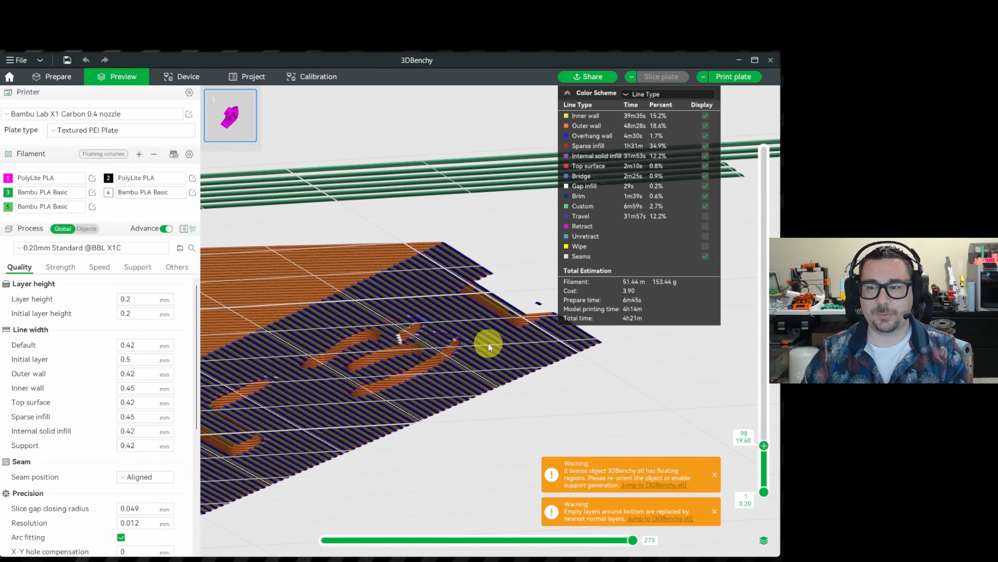
click(598, 138)
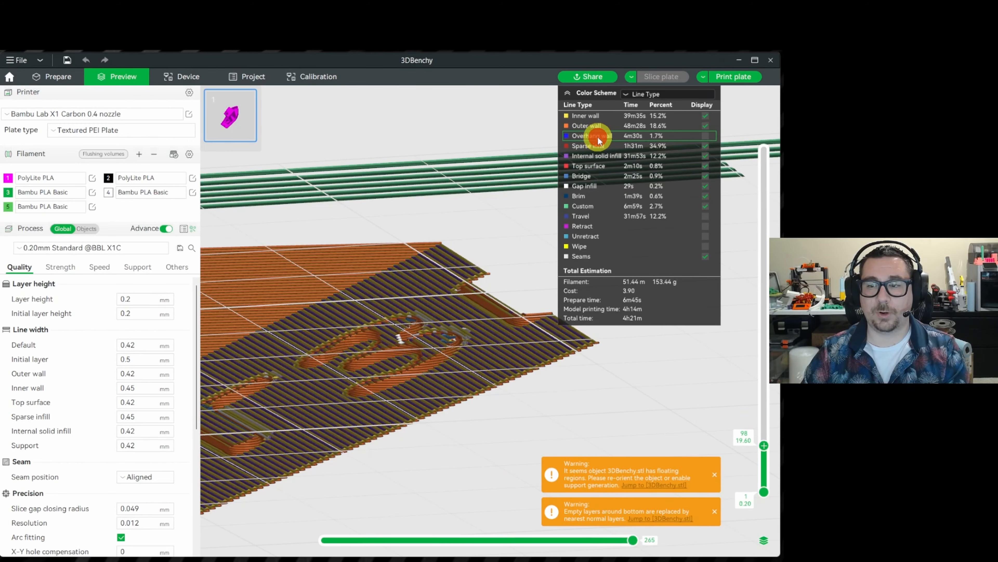
click(598, 138)
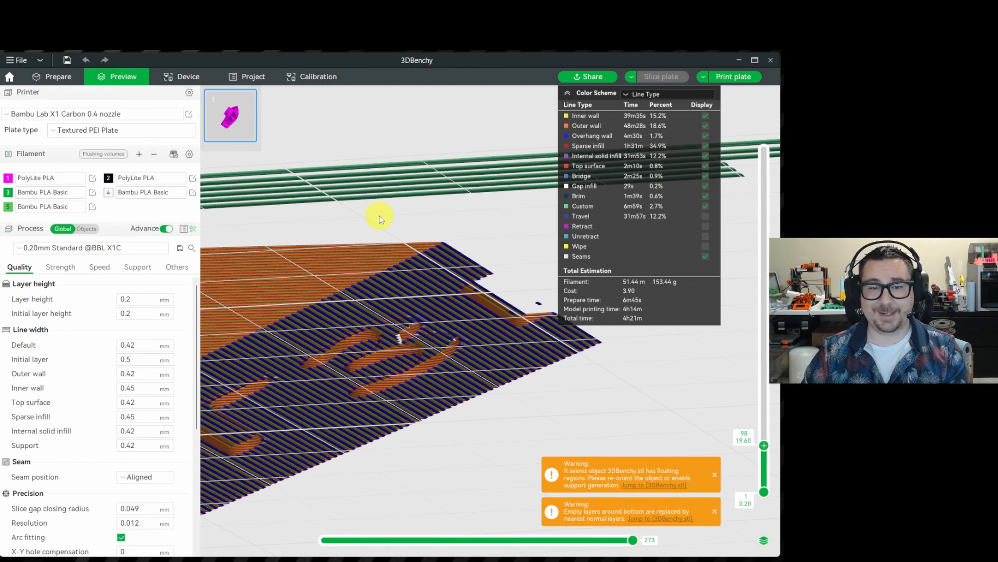
- Extend the displayed layers to layer 99 and examine the small detached piece beside the hull's sloping edge from several angles
drag(379, 216, 385, 223)
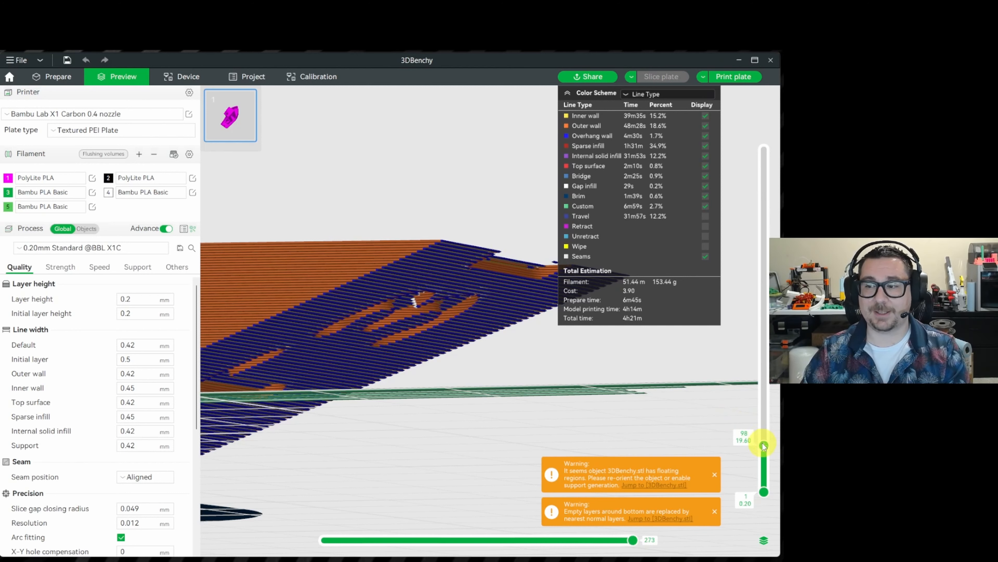
drag(529, 318, 434, 320)
drag(410, 275, 449, 330)
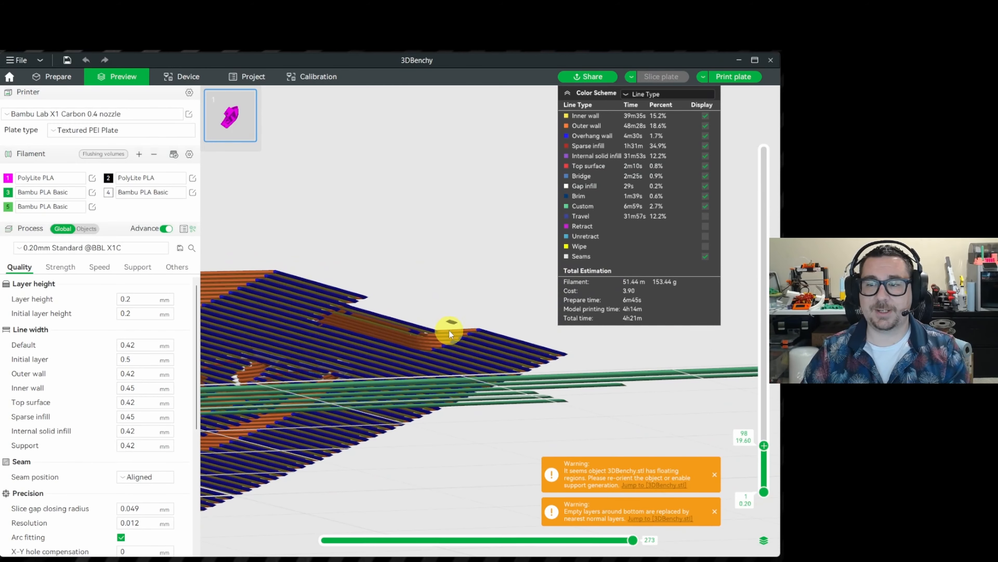
mouse_move(436, 289)
mouse_down()
mouse_move(448, 236)
mouse_move(472, 366)
mouse_move(440, 276)
mouse_up()
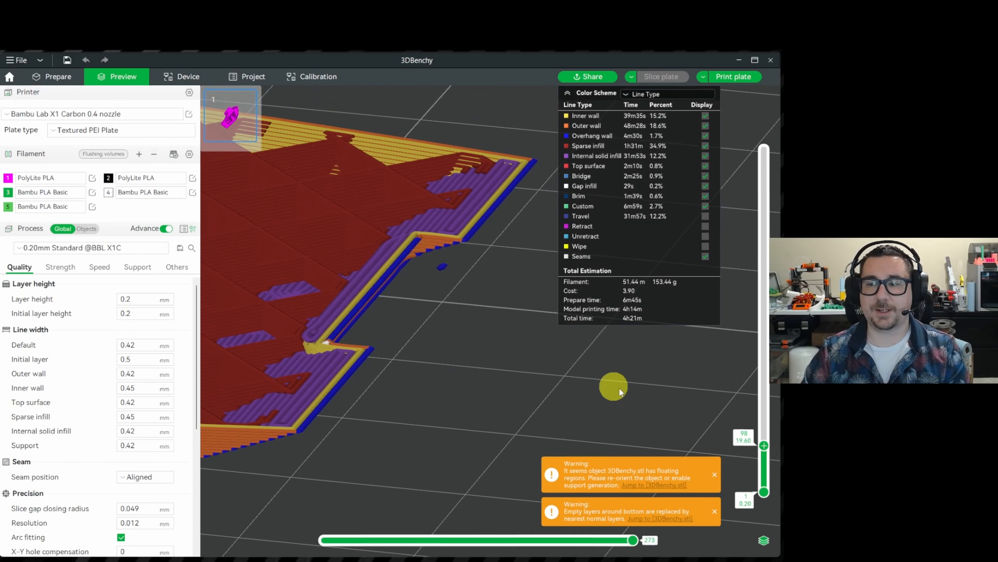
scroll(763, 438, up, 1)
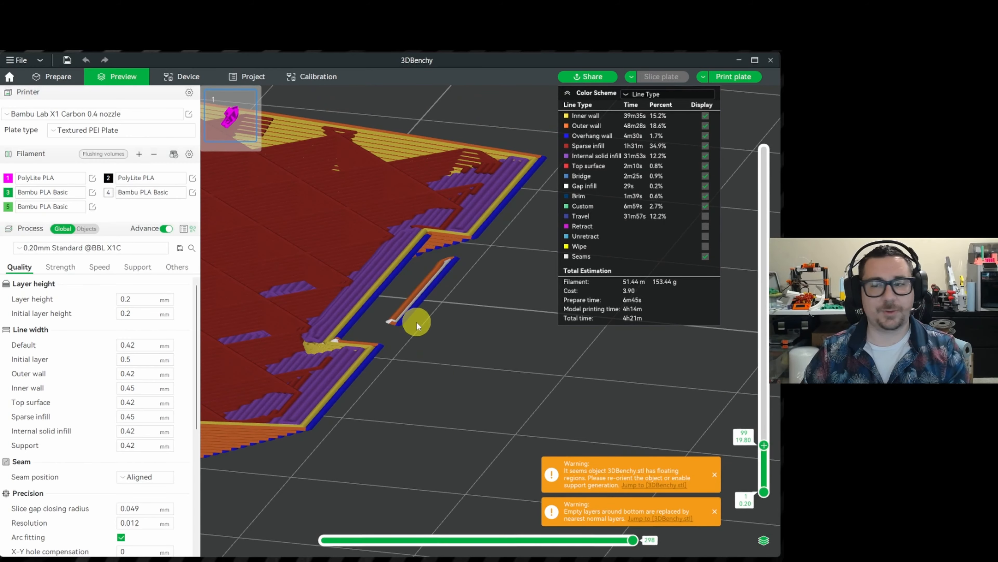
mouse_move(434, 341)
mouse_down()
mouse_move(436, 324)
mouse_move(438, 342)
mouse_up()
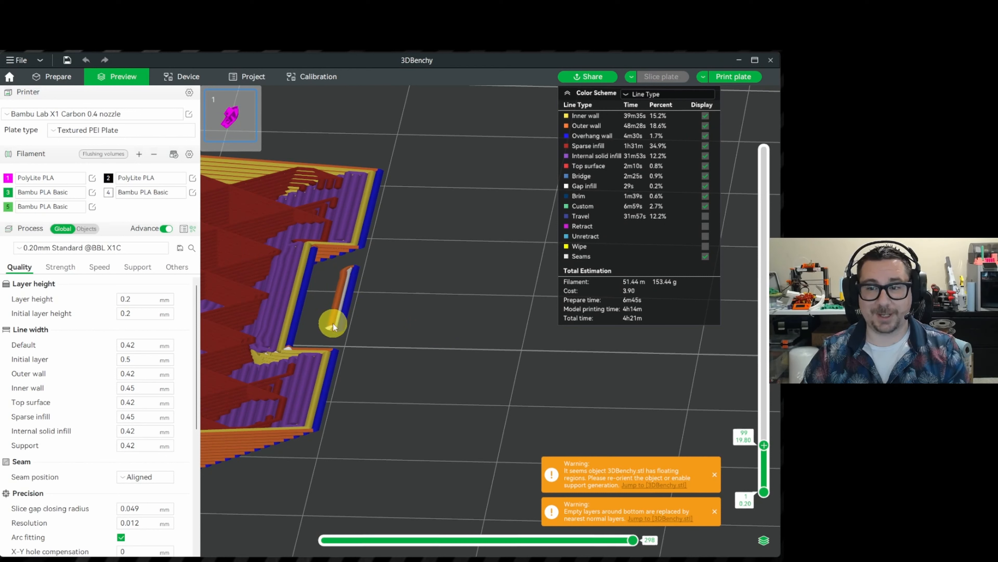
scroll(765, 440, up, 3)
scroll(761, 438, down, 3)
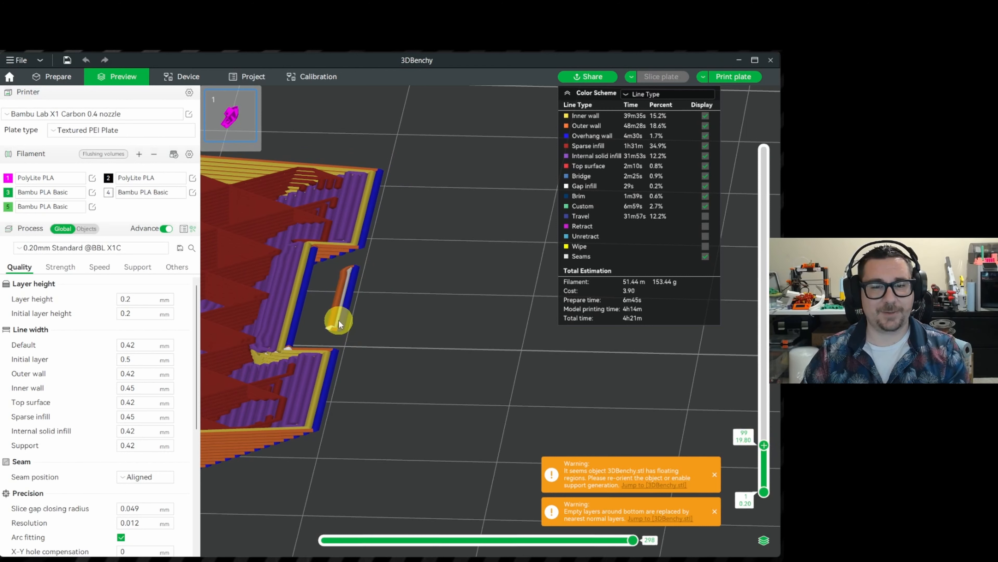
scroll(355, 332, down, 5)
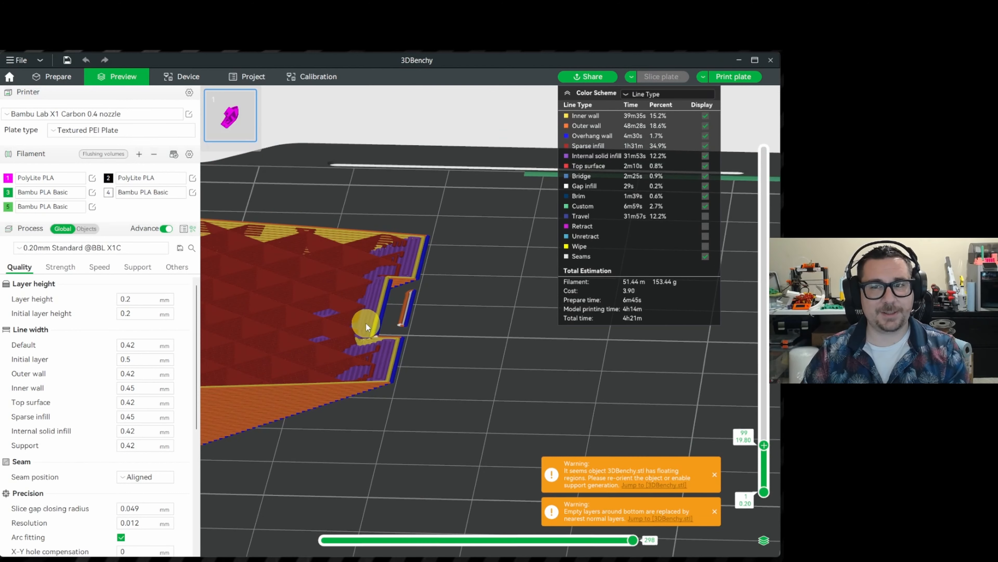
drag(451, 339, 478, 331)
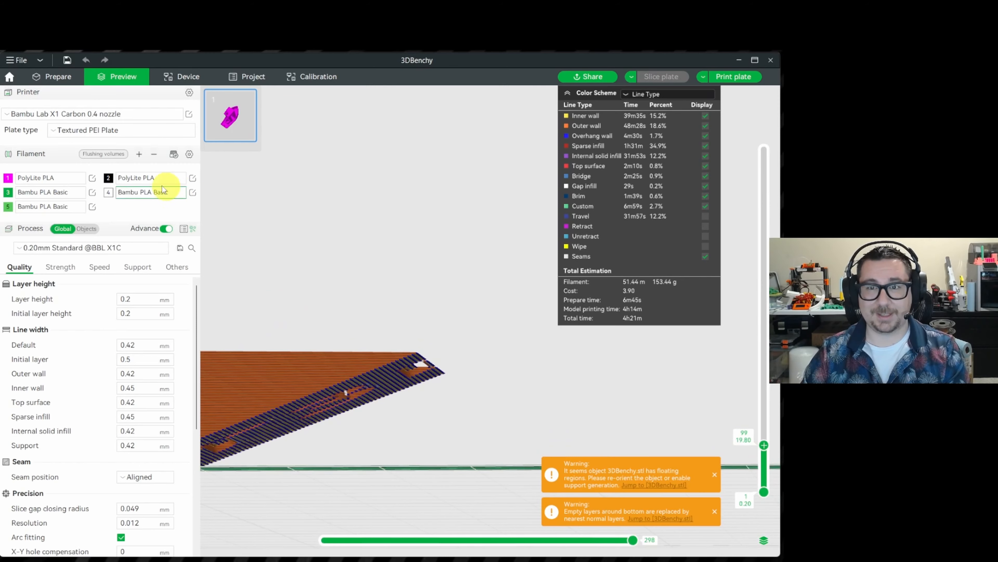
- Return to model editing, hide the advanced process settings, and enable support for the tilted boat
key(Tab)
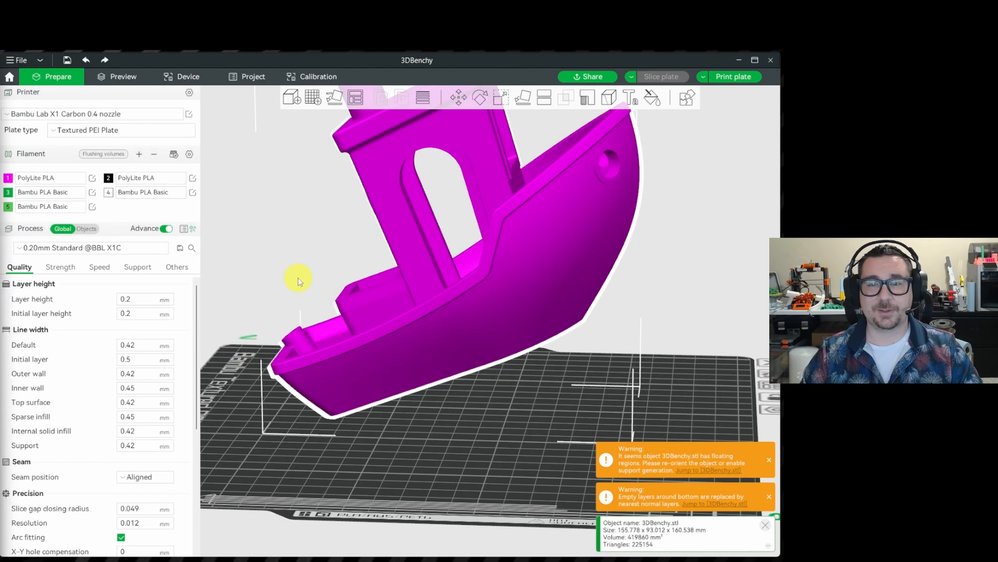
drag(320, 229, 293, 260)
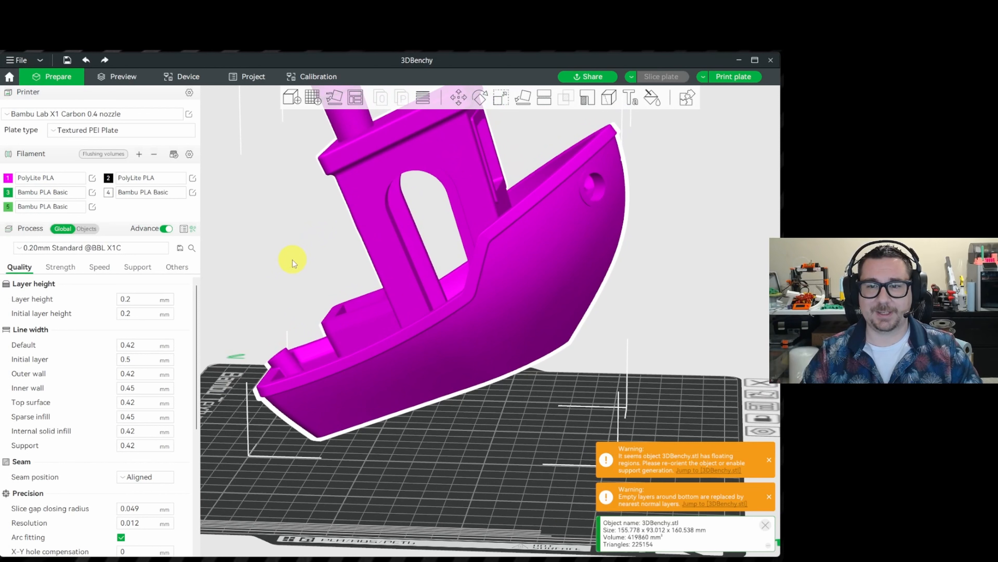
click(138, 268)
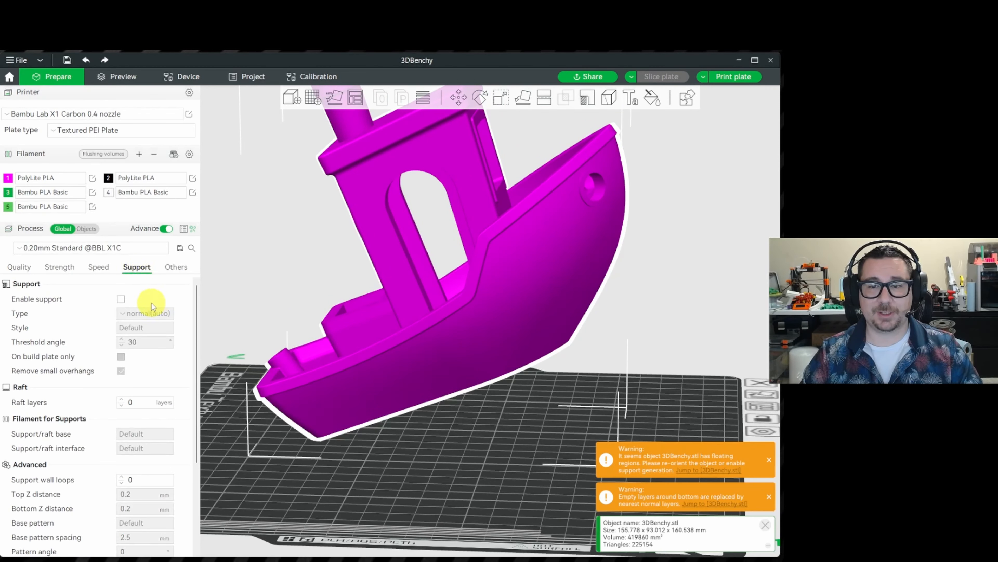
scroll(164, 313, down, 4)
scroll(164, 313, up, 4)
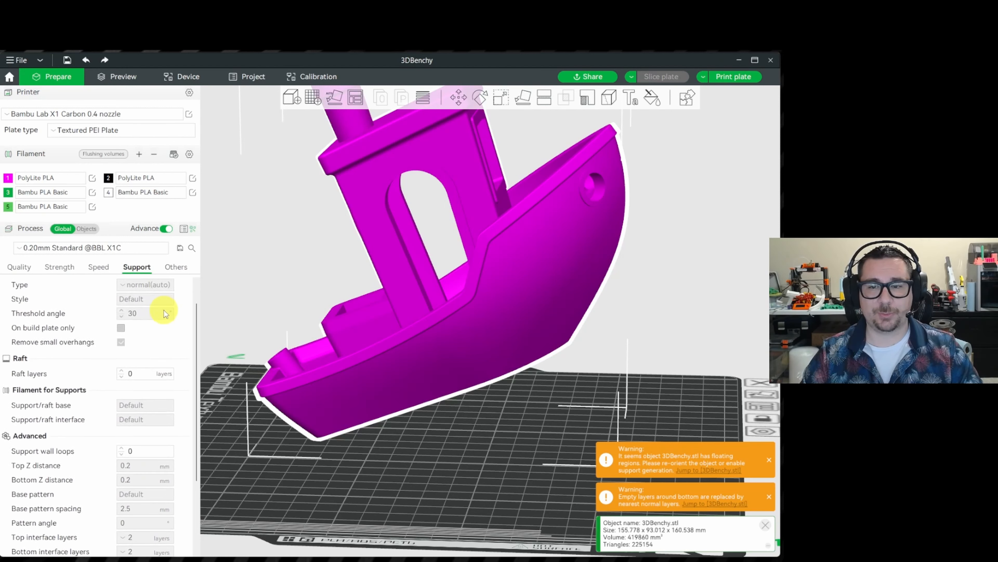
scroll(167, 316, down, 1)
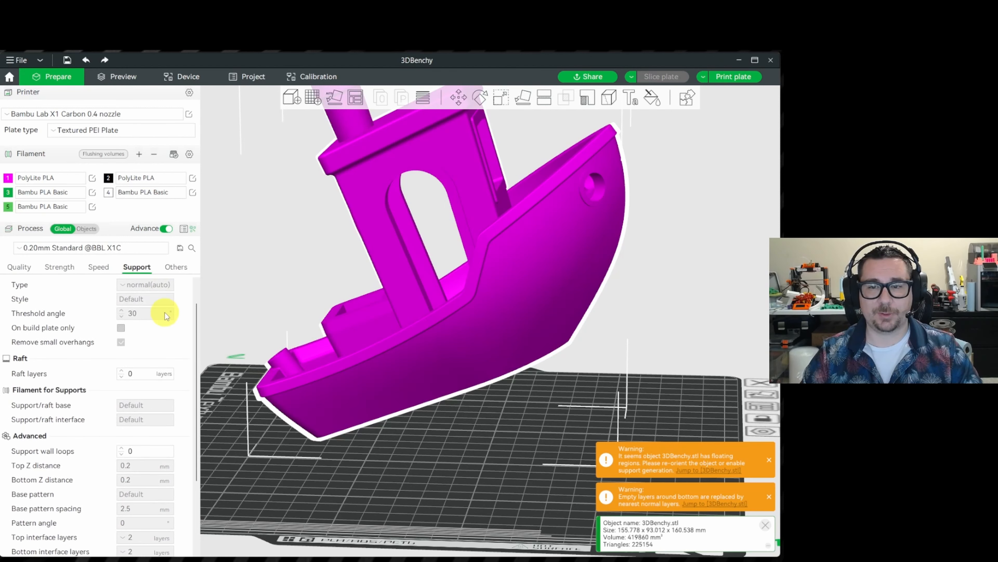
click(167, 229)
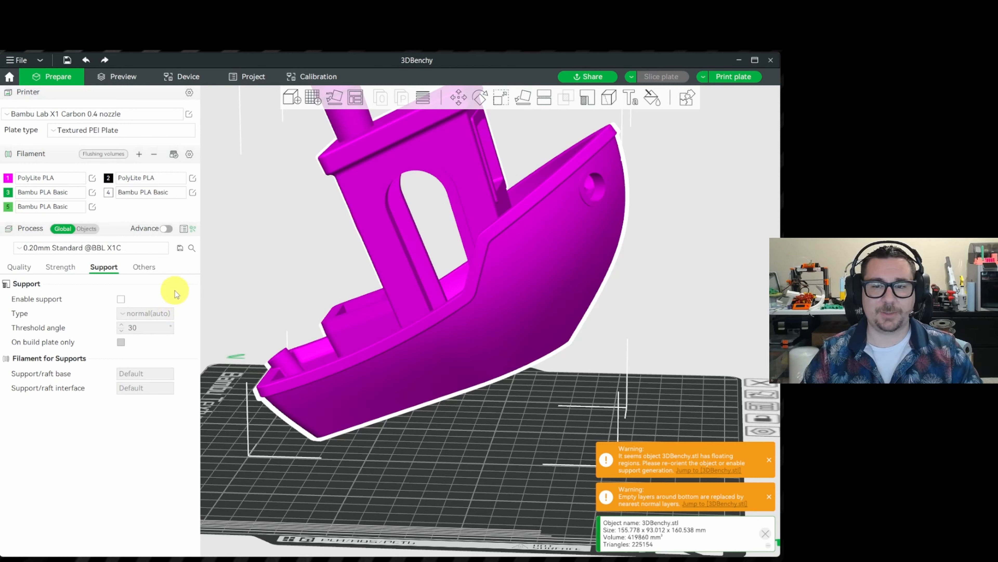
click(121, 300)
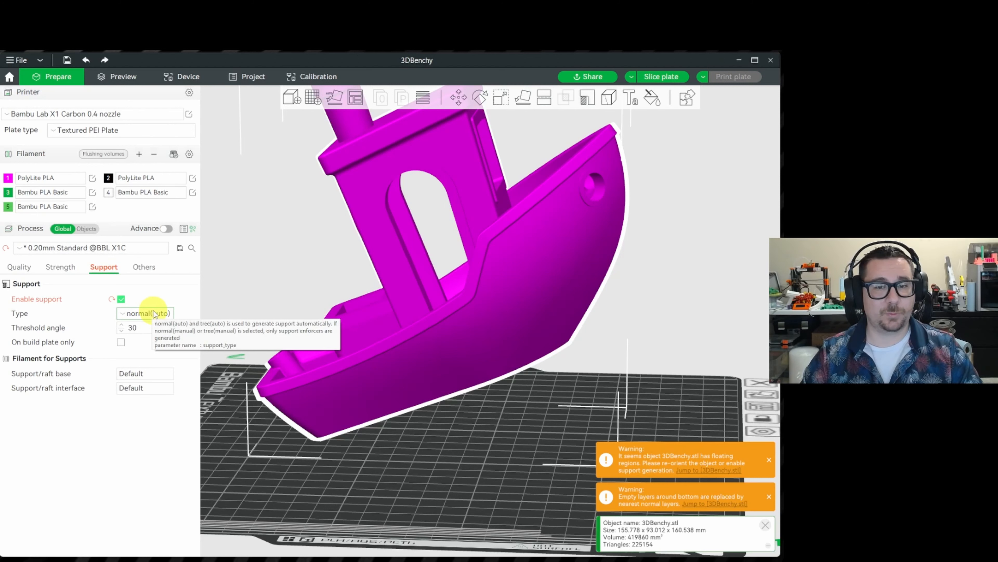
- Slice the tilted boat with normal(auto) supports and examine the support structure around the hull at layer 99
drag(275, 267, 285, 310)
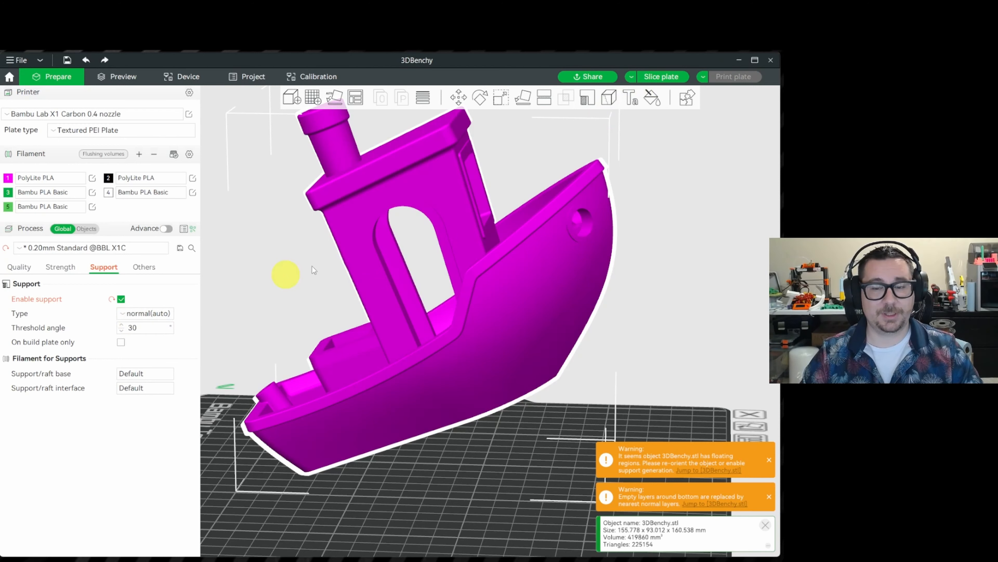
click(678, 74)
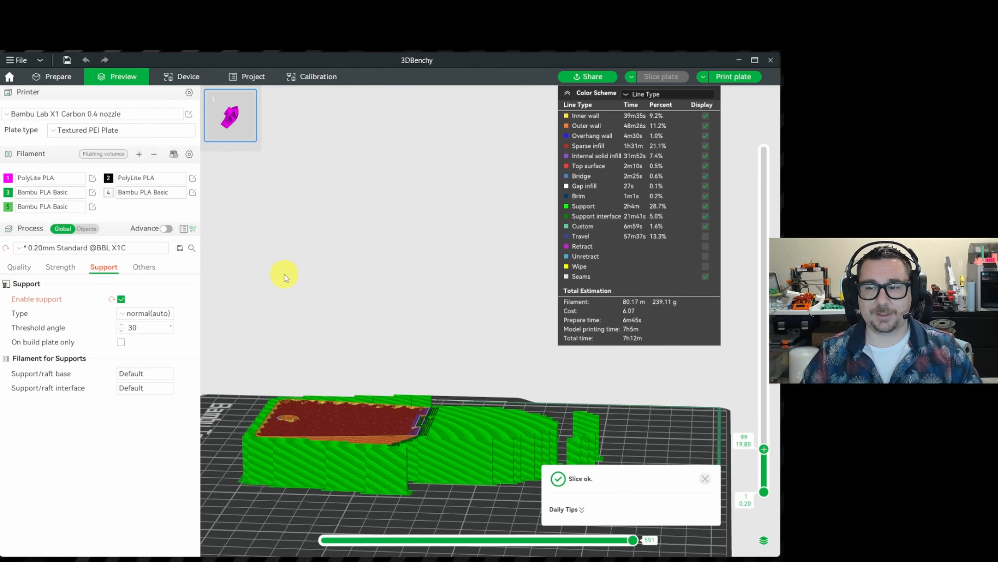
drag(394, 289, 390, 301)
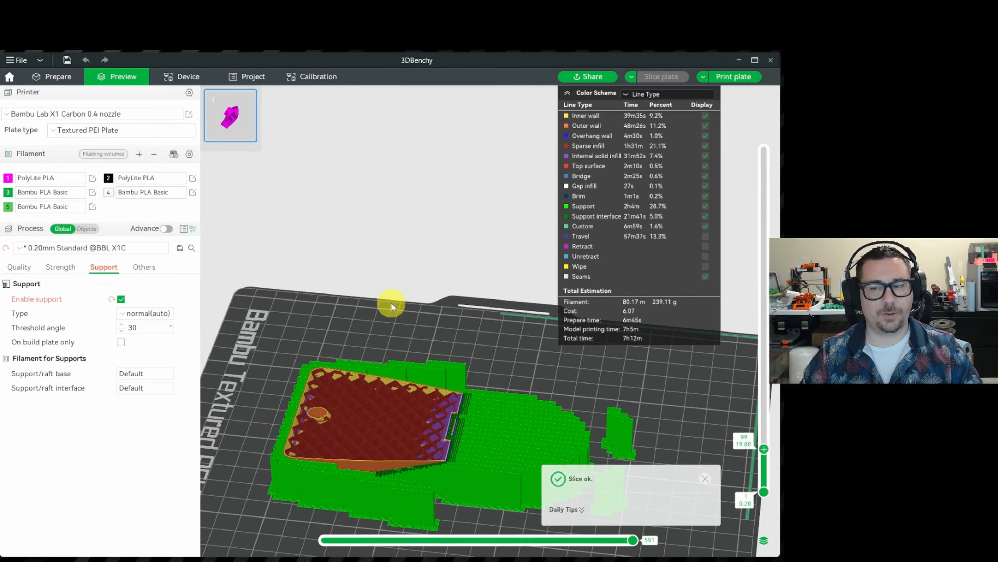
scroll(456, 409, up, 3)
scroll(440, 410, up, 5)
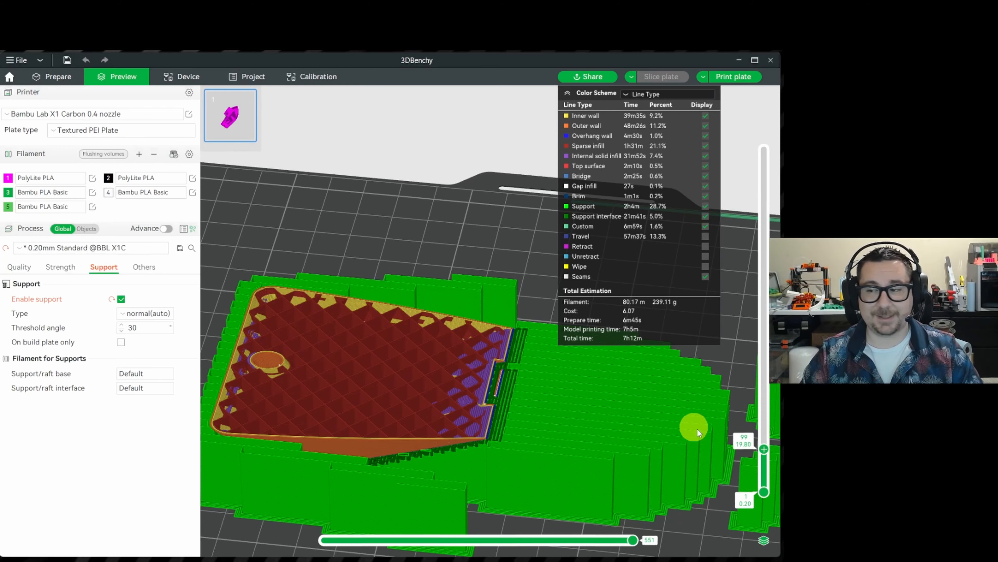
- Raise the displayed layer range in stages to layer 869 and examine how the supports build up around the boat
drag(761, 444, 763, 398)
scroll(455, 374, down, 4)
drag(519, 406, 675, 415)
drag(763, 398, 722, 164)
drag(403, 219, 365, 350)
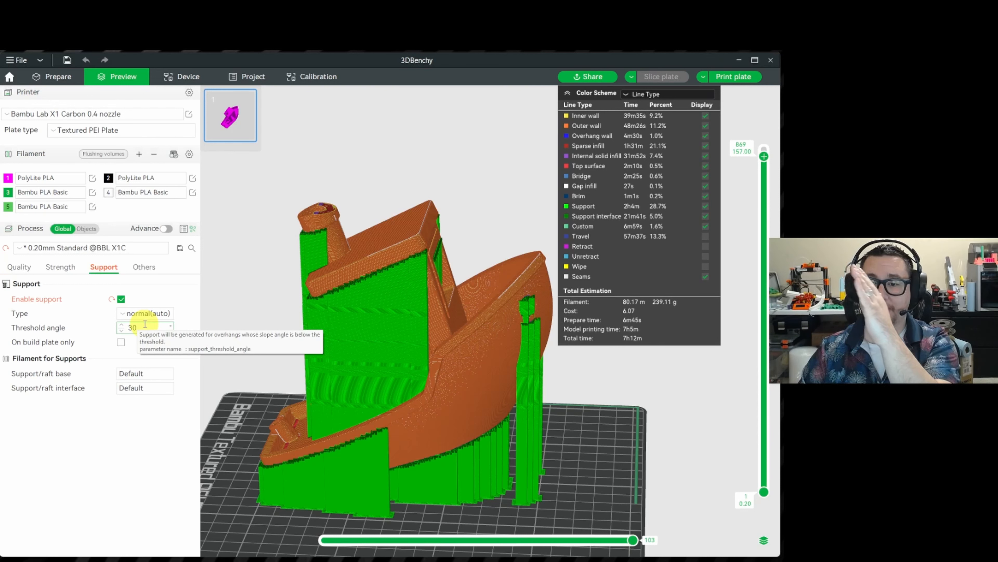
- Examine the supports beneath the cabin roof, chimney, hull and bow hole from several angles
right_drag(474, 334, 401, 320)
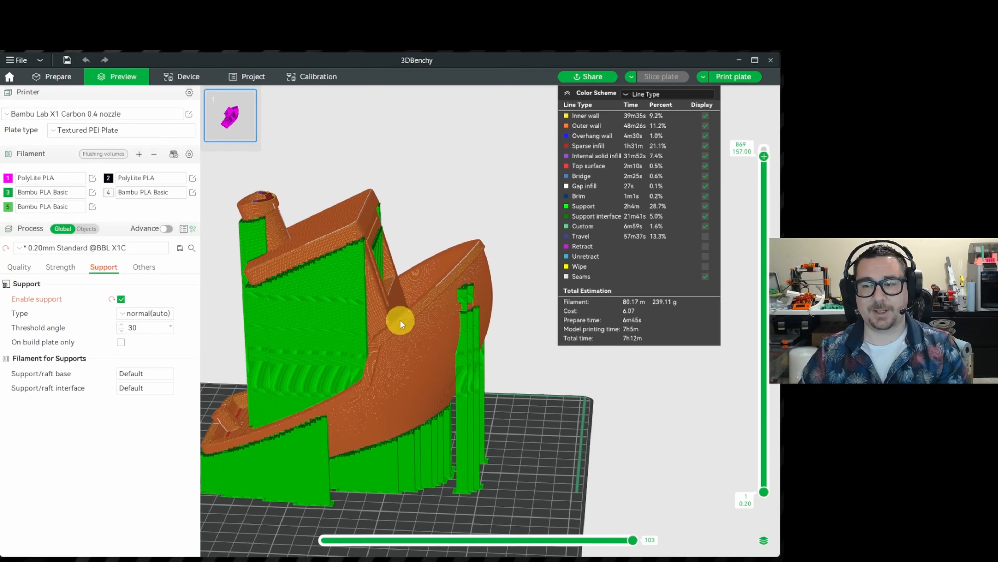
drag(519, 381, 519, 367)
drag(486, 303, 412, 393)
drag(521, 405, 555, 408)
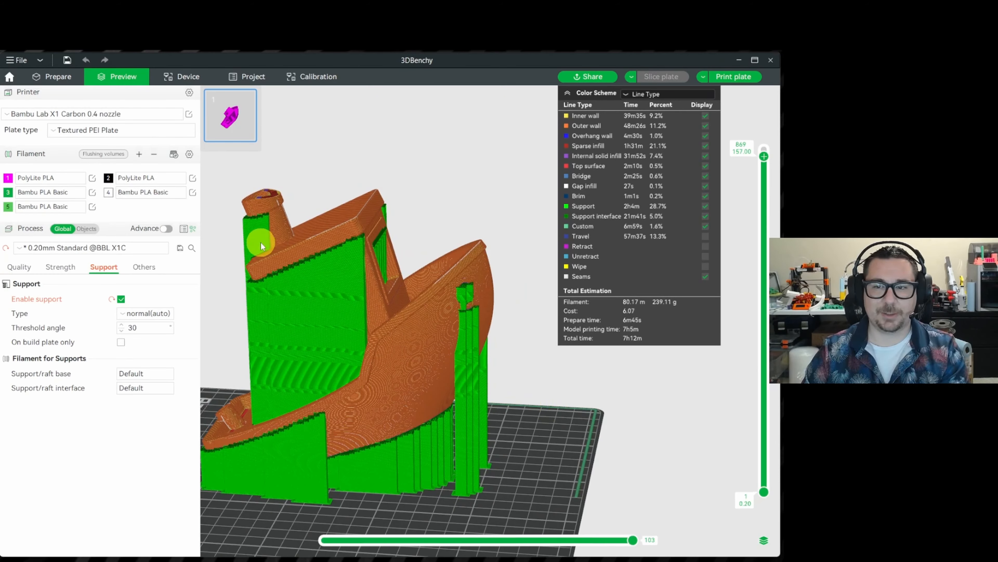
drag(256, 285, 353, 419)
drag(277, 446, 257, 440)
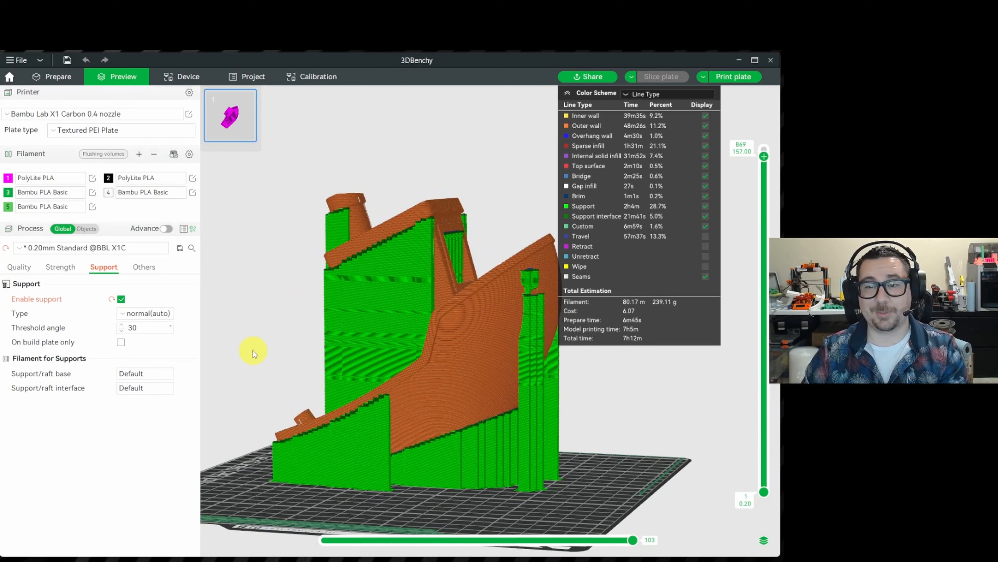
drag(253, 349, 265, 342)
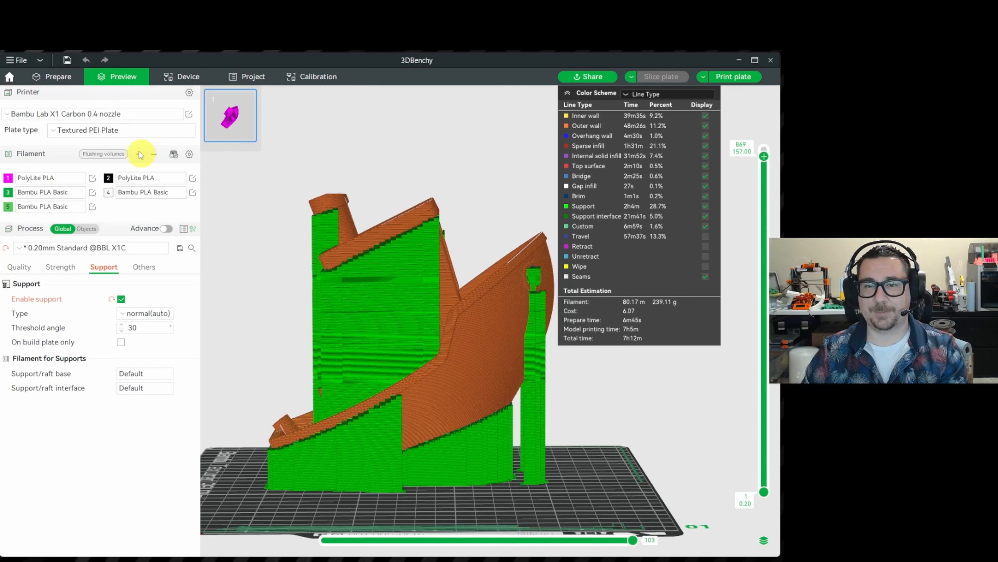
- Return to model editing and set the support type to normal(manual)
click(63, 80)
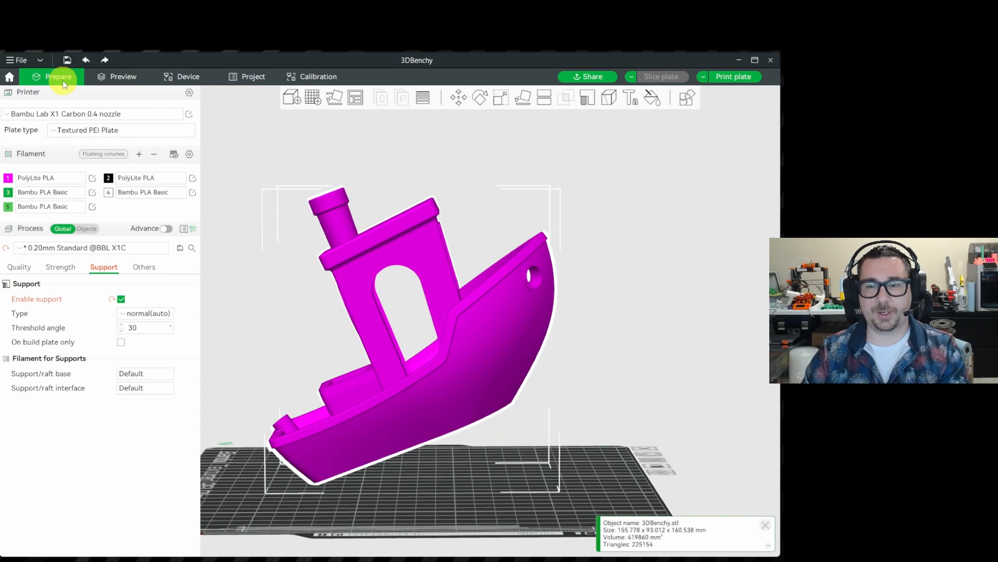
click(153, 314)
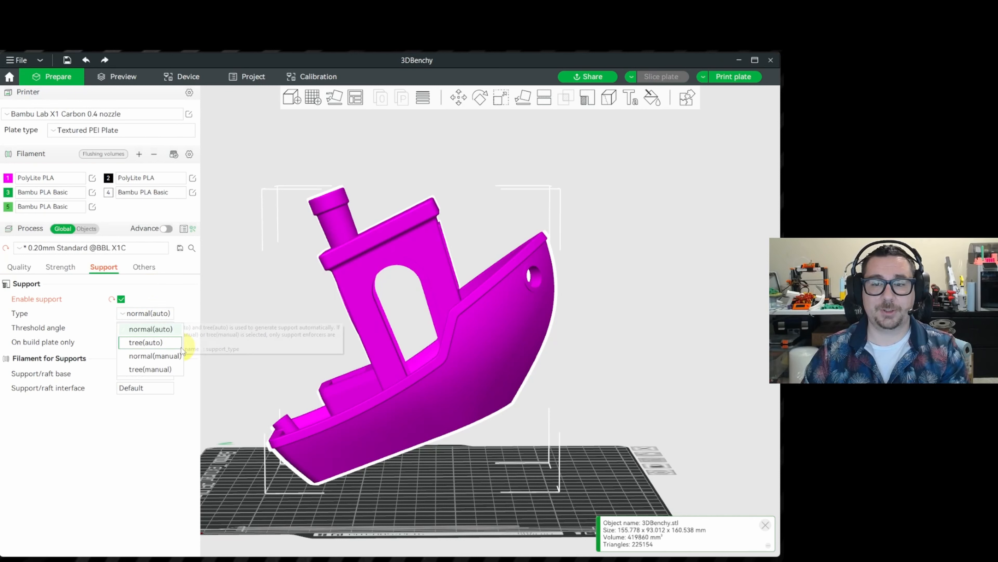
click(175, 356)
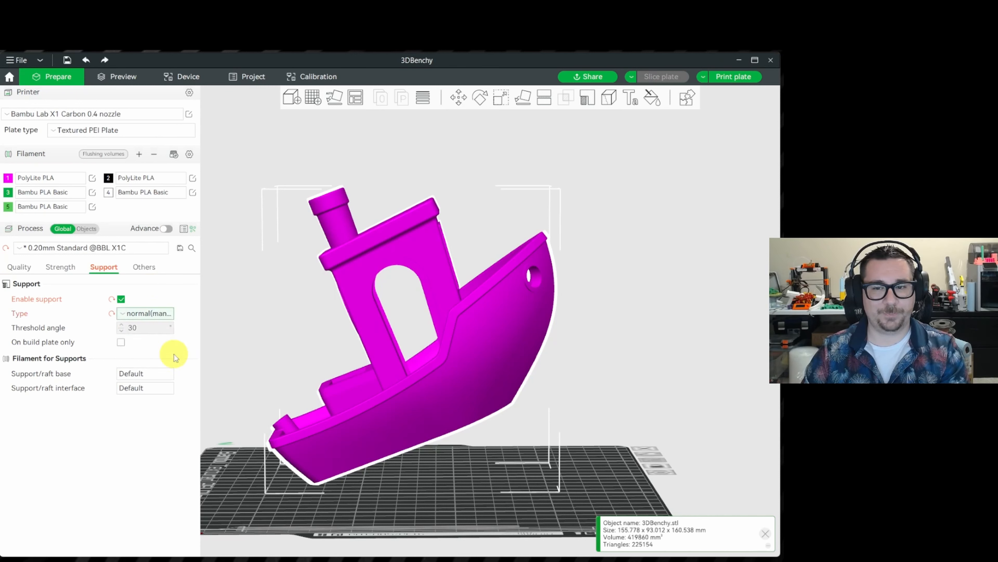
- Start Supports Painting on the boat and highlight overhang areas at 42 to inspect the hull's underside
scroll(278, 348, up, 2)
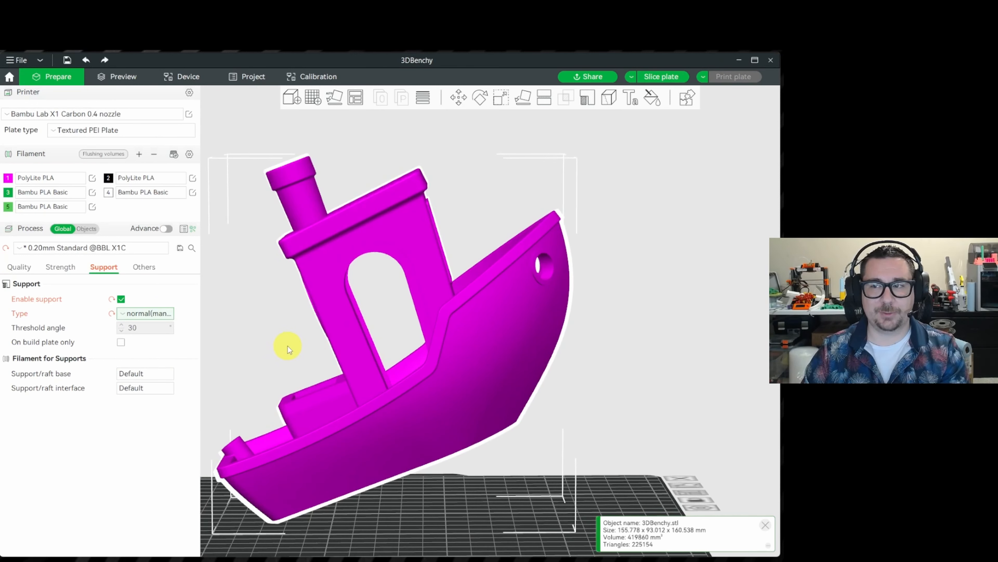
click(586, 99)
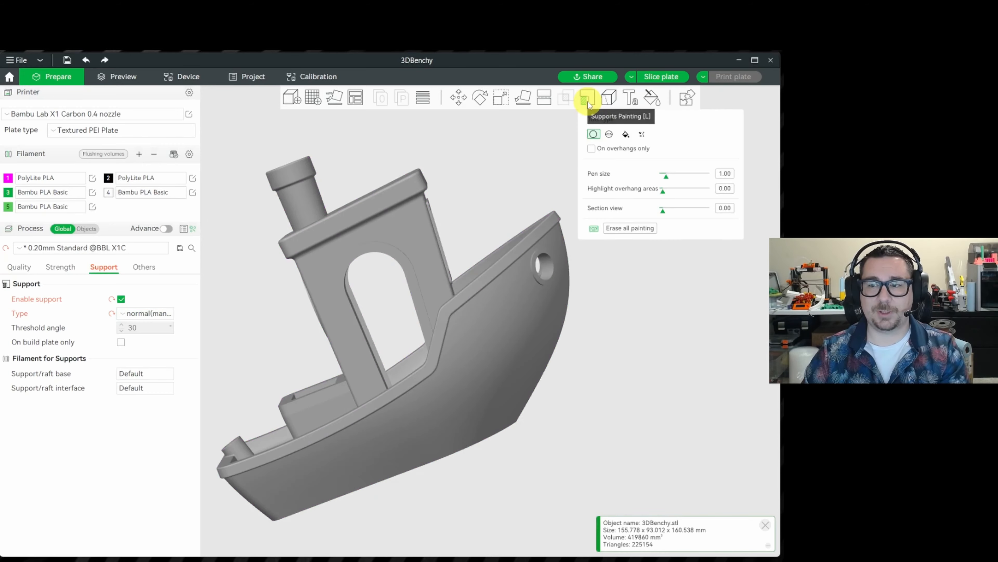
scroll(523, 335, down, 3)
drag(589, 389, 571, 370)
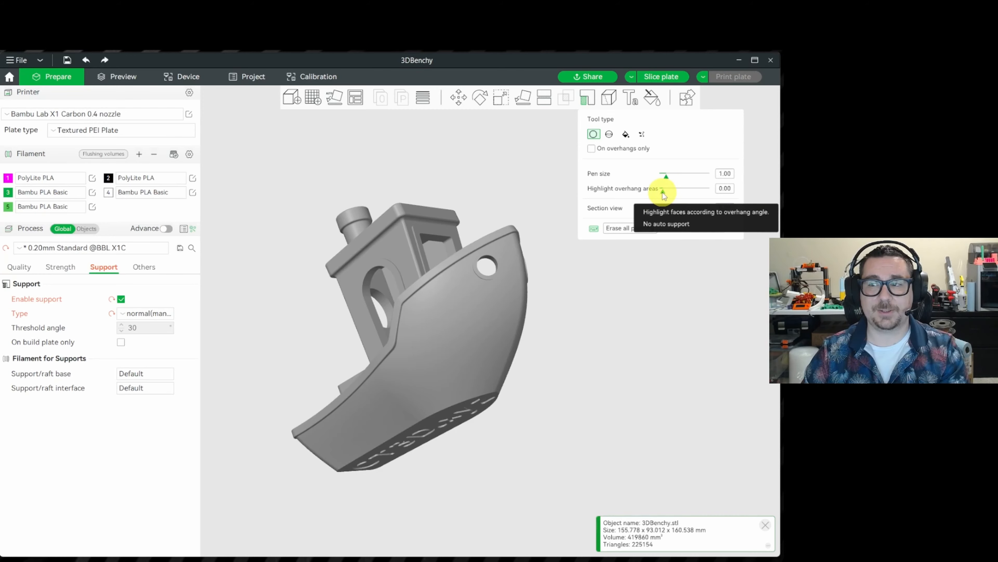
drag(662, 192, 684, 188)
mouse_move(584, 325)
mouse_down()
mouse_move(584, 308)
mouse_move(577, 335)
mouse_up()
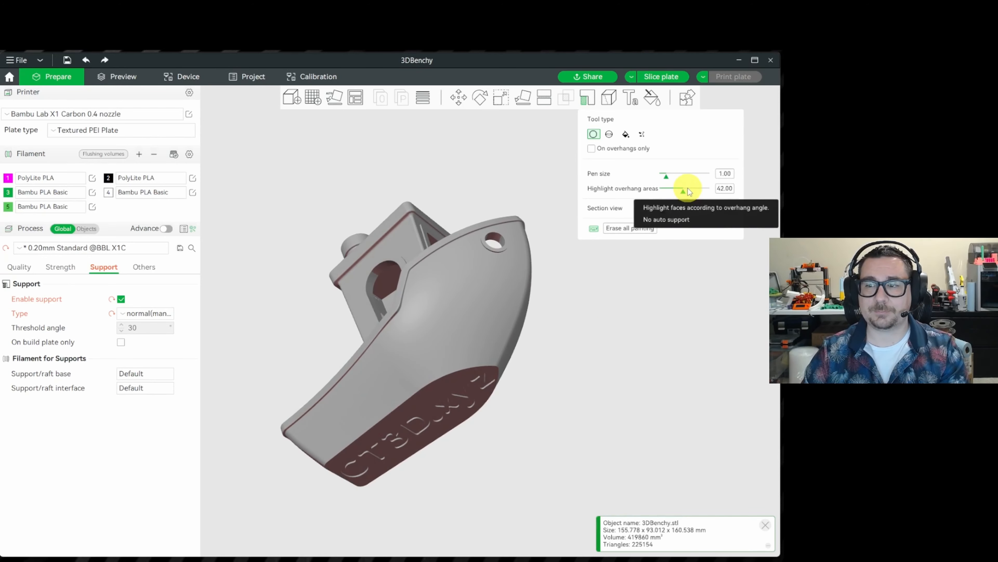
- Set the boat's overhang highlighting angle to 30
drag(684, 193, 680, 193)
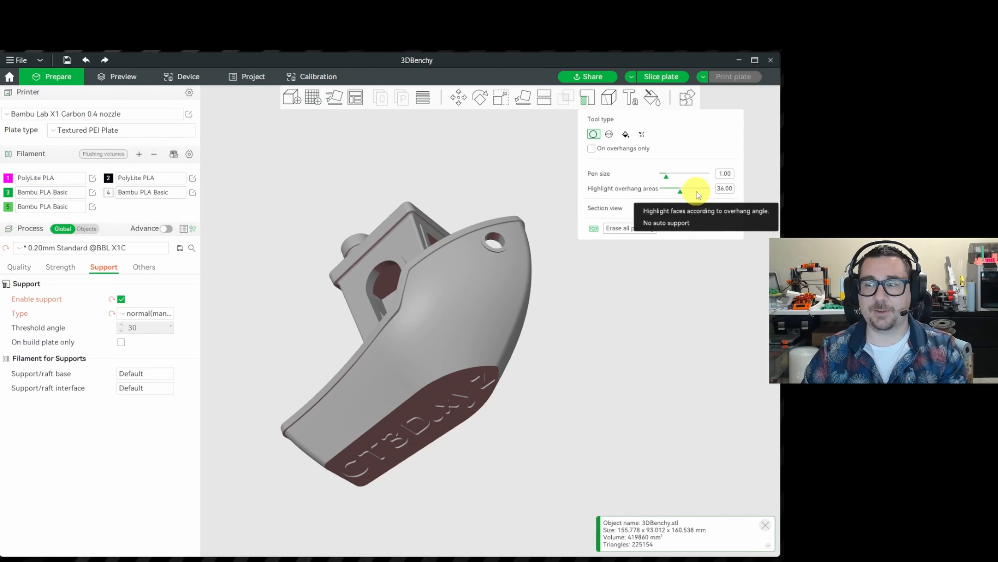
double_click(722, 192)
text(30)
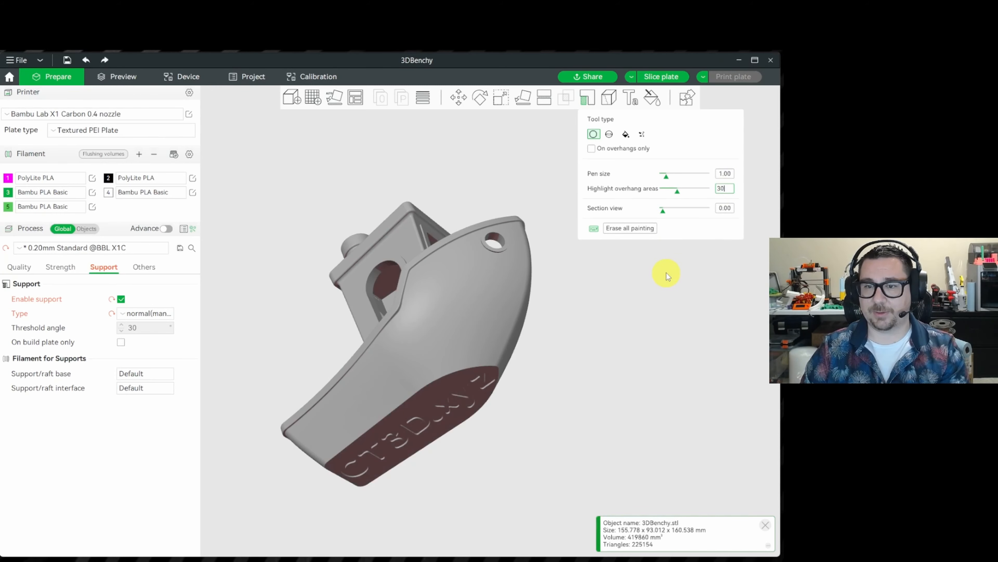
key(Return)
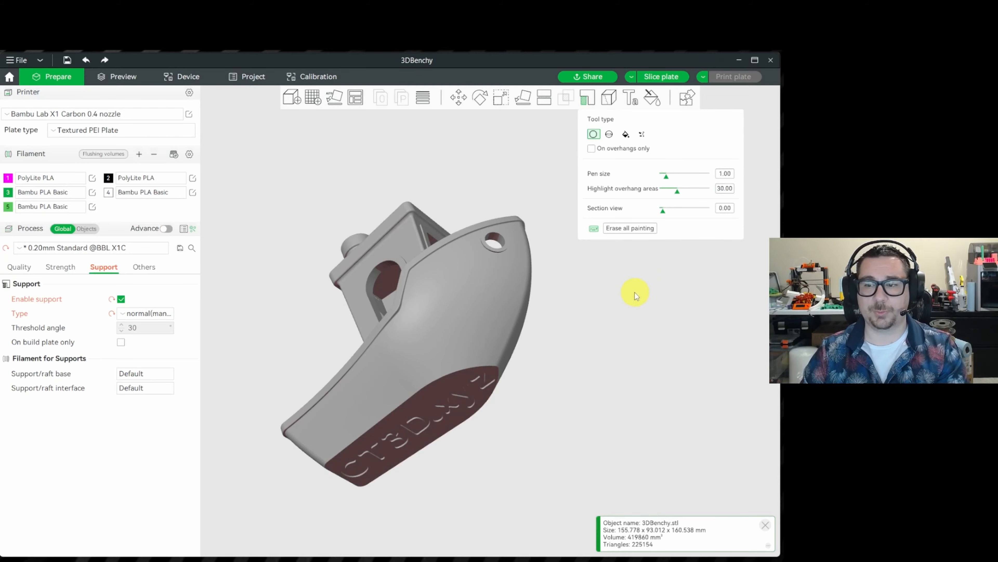
- Paint trial support strokes on the hull's underside and side with the sphere brush at pen size 3.70, and erase all painting
scroll(583, 356, up, 4)
right_drag(586, 344, 634, 349)
mouse_move(634, 348)
mouse_down()
mouse_move(633, 359)
mouse_move(644, 342)
mouse_move(646, 369)
mouse_move(637, 317)
mouse_up()
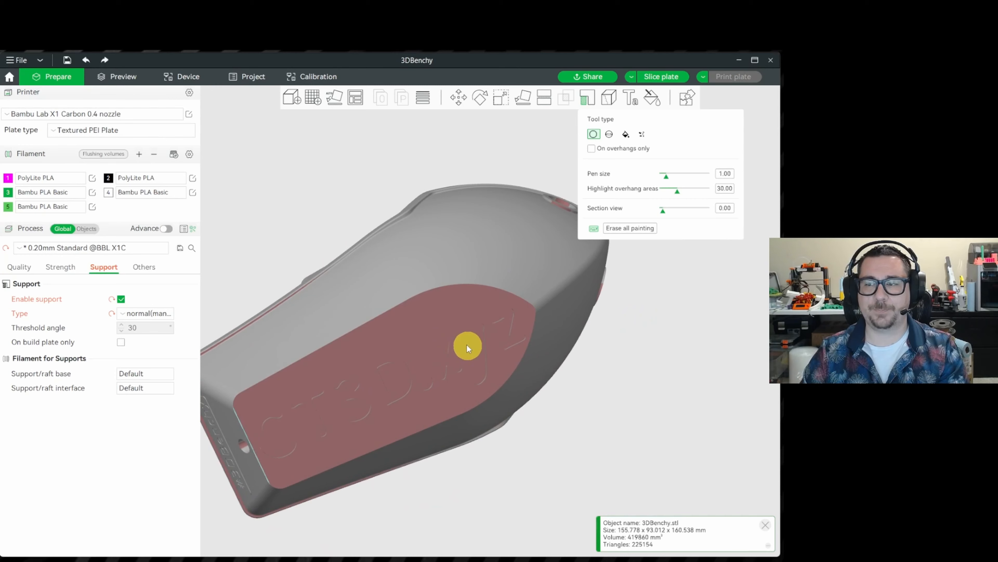
click(610, 135)
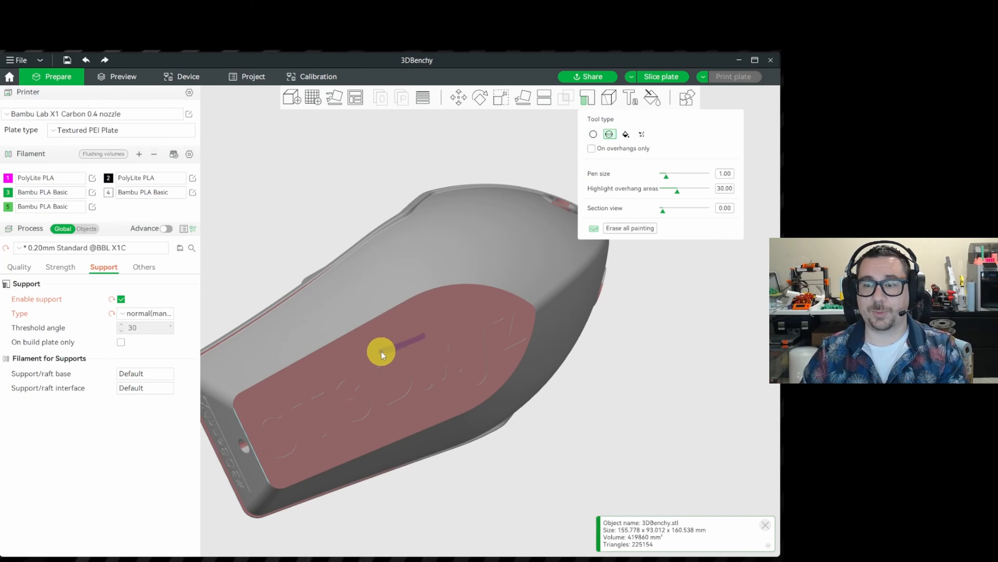
drag(667, 176, 682, 175)
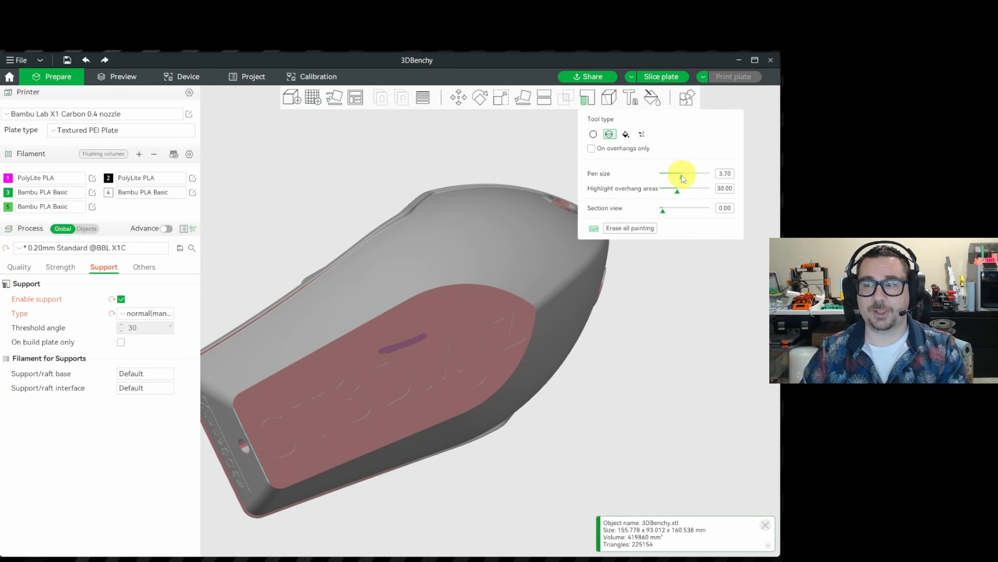
mouse_move(432, 331)
mouse_down()
mouse_move(382, 346)
mouse_move(385, 365)
mouse_move(371, 366)
mouse_up()
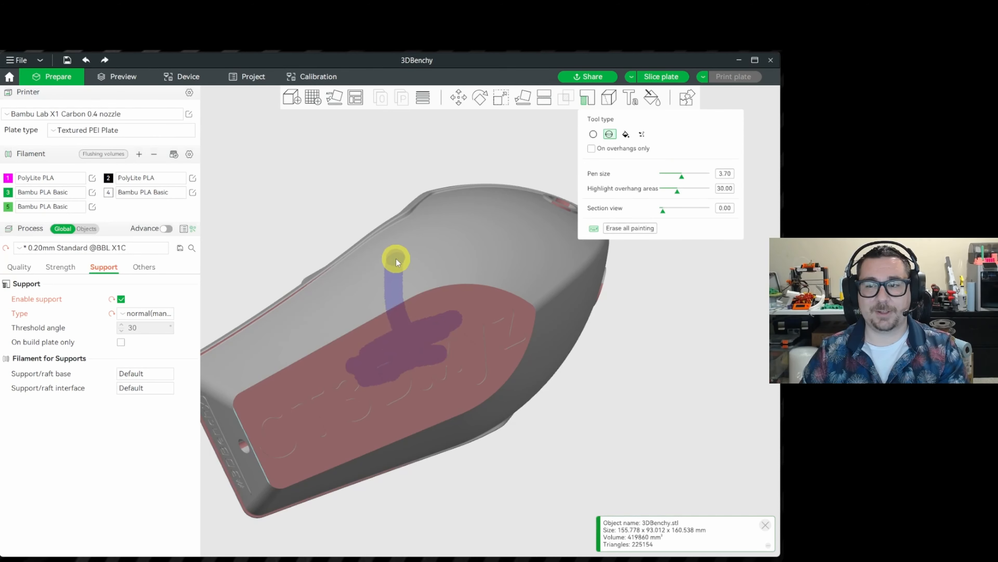
mouse_move(413, 254)
mouse_down()
mouse_move(487, 259)
mouse_move(487, 247)
mouse_up()
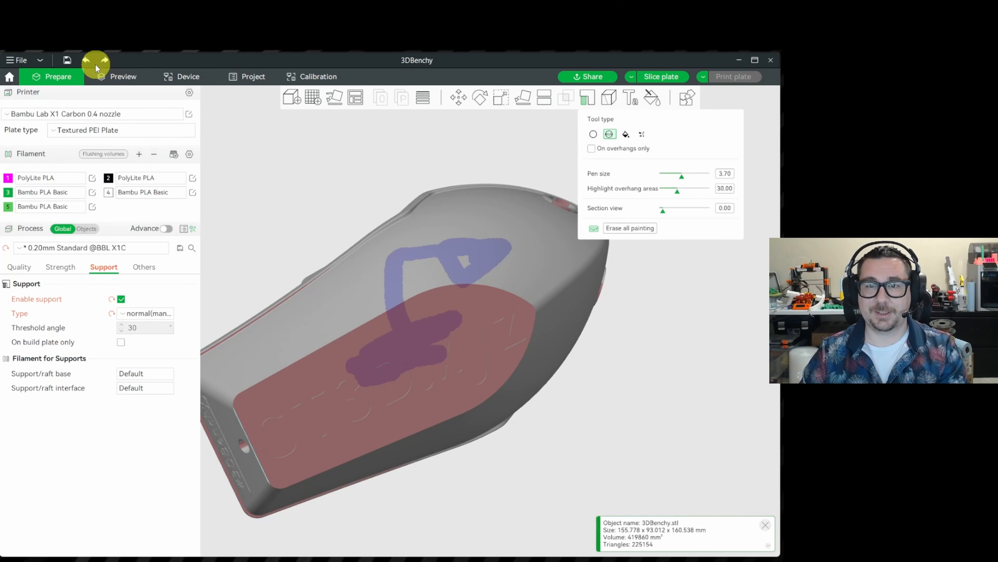
click(85, 60)
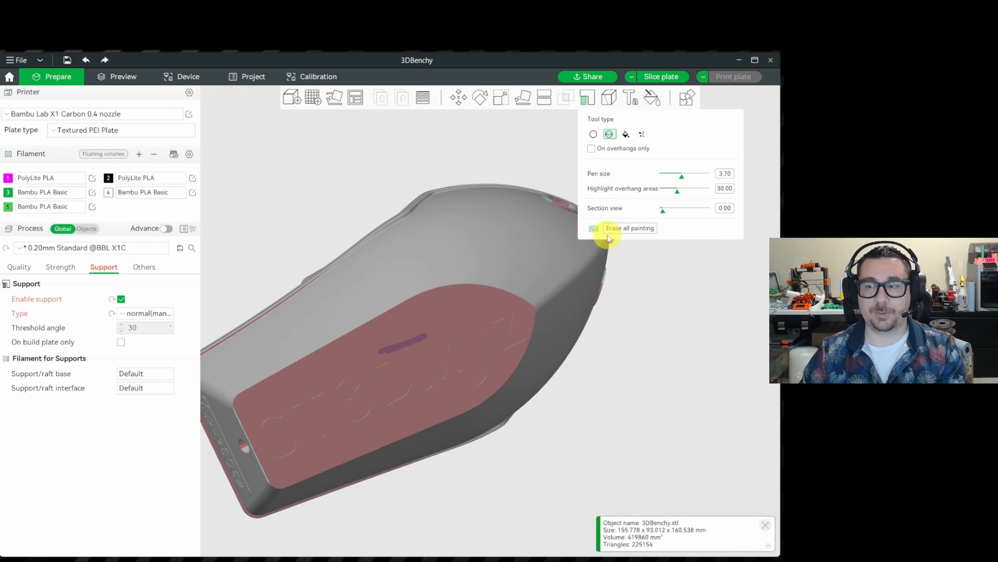
click(622, 229)
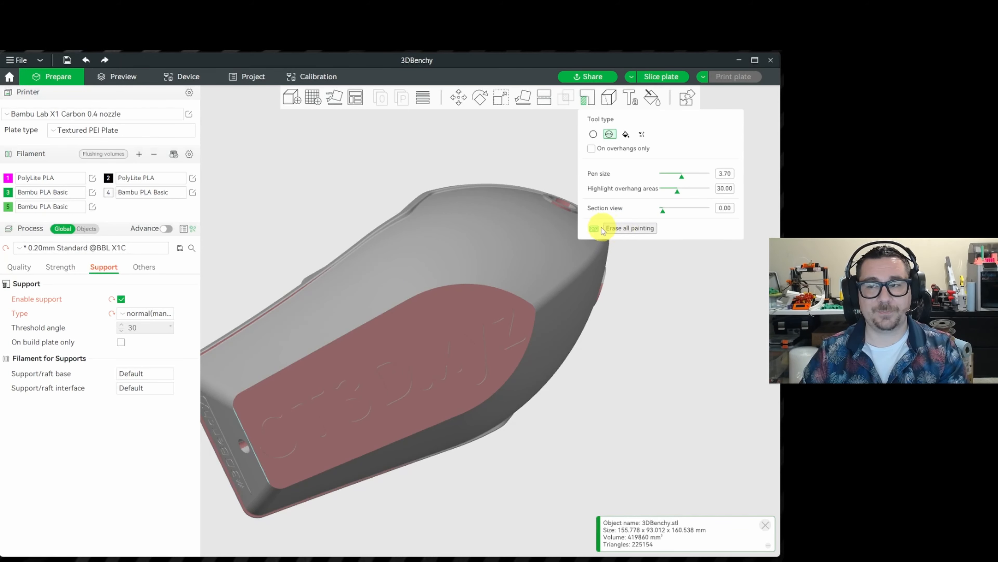
- Restrict support painting to overhangs only, test it with strokes across the hull's underside, and erase all painting
click(592, 151)
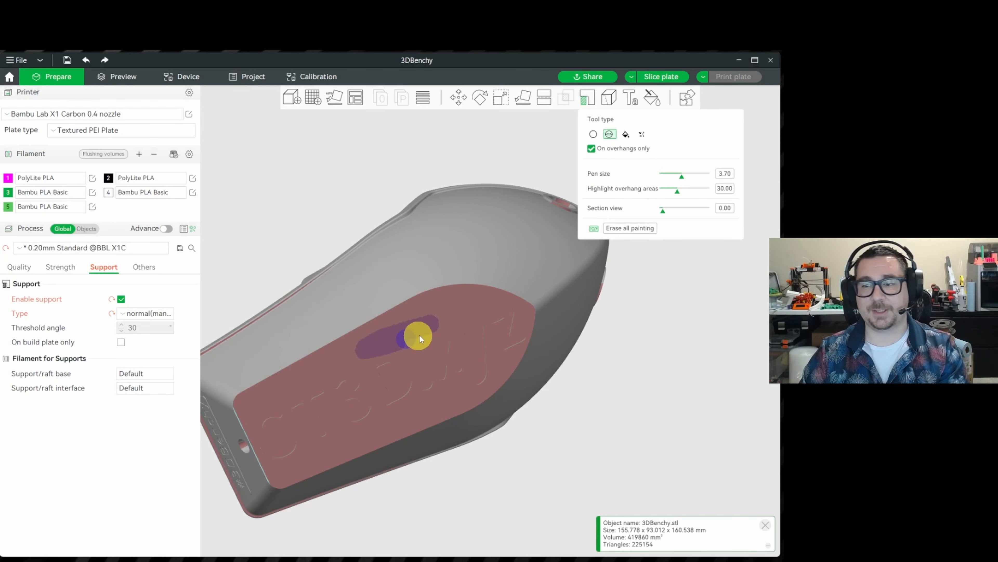
mouse_move(420, 335)
mouse_down()
mouse_move(356, 365)
mouse_move(420, 340)
mouse_move(452, 299)
mouse_up()
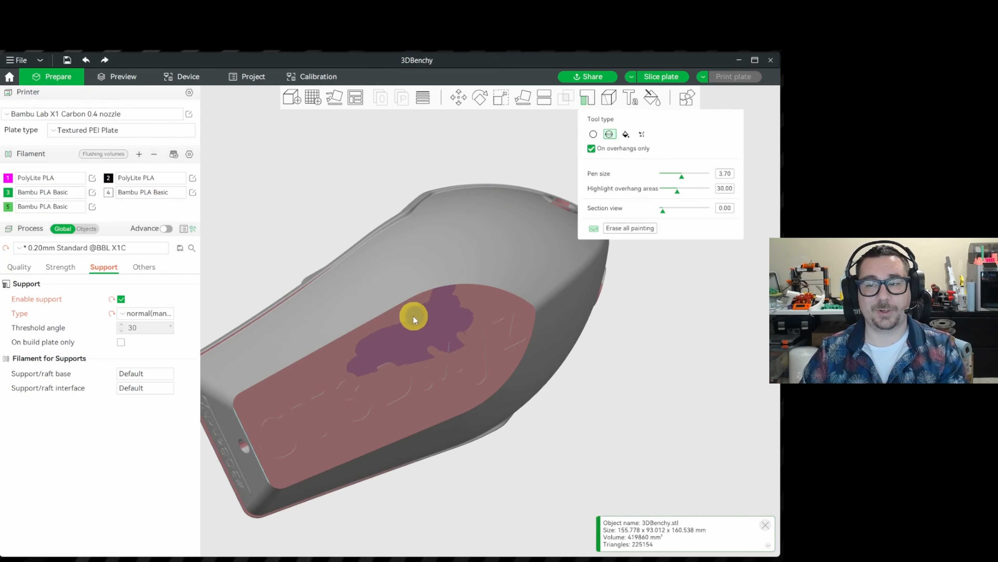
drag(440, 294, 434, 310)
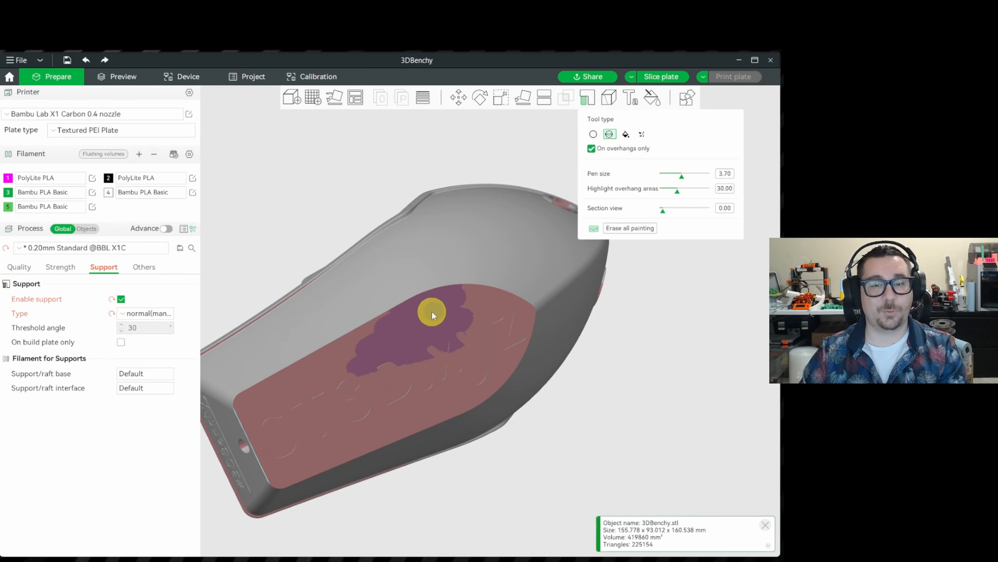
click(462, 316)
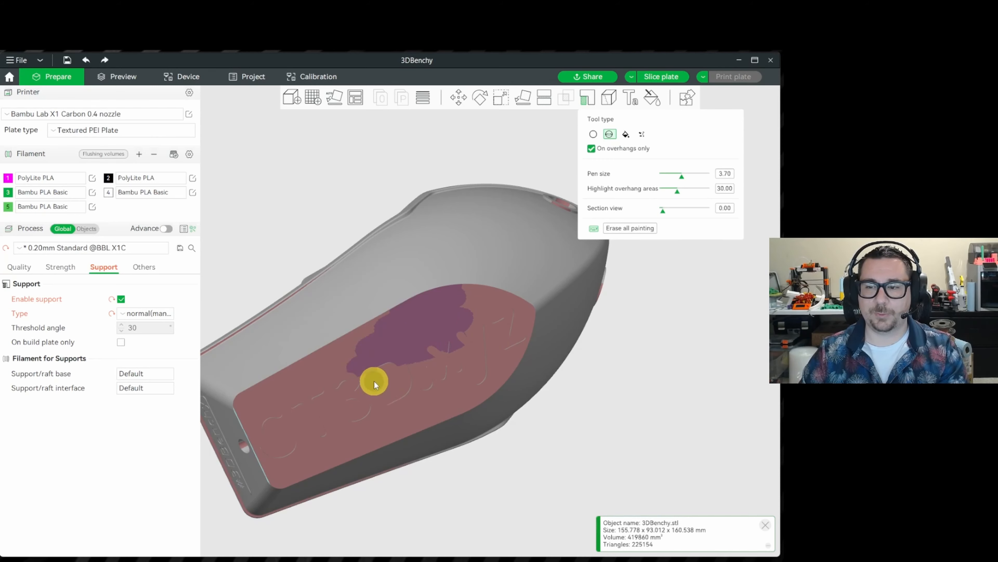
mouse_move(396, 405)
mouse_down()
mouse_move(404, 379)
mouse_move(438, 349)
mouse_move(438, 397)
mouse_up()
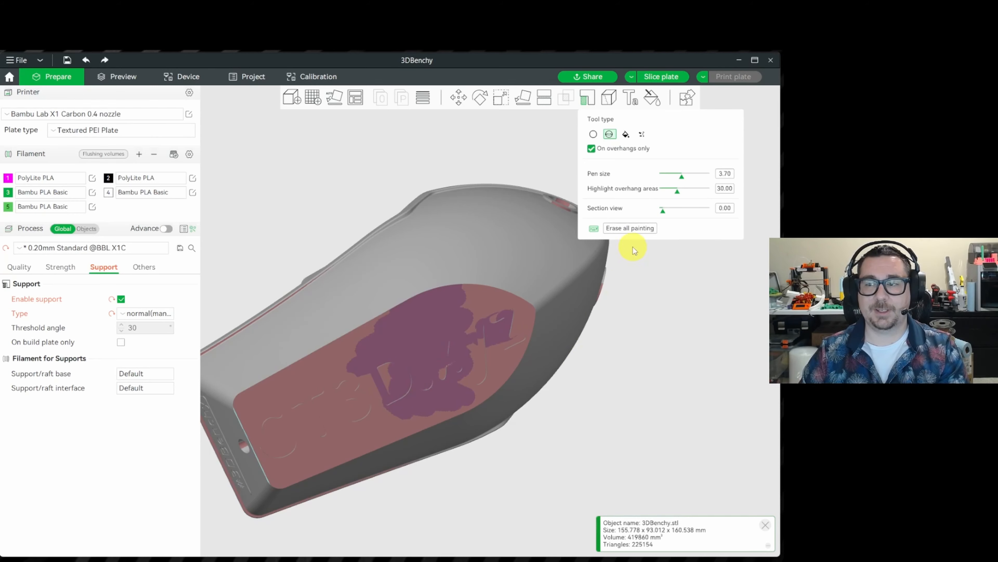
click(632, 229)
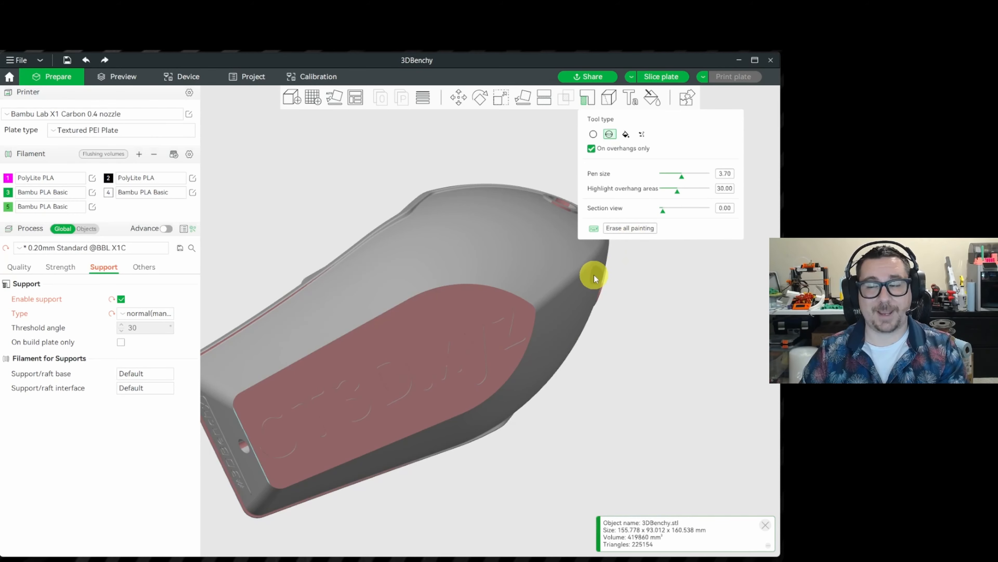
- Paint supports on the hull's flat underside around the CT3D.xyz lettering using smart fill at an angle of 30
click(626, 135)
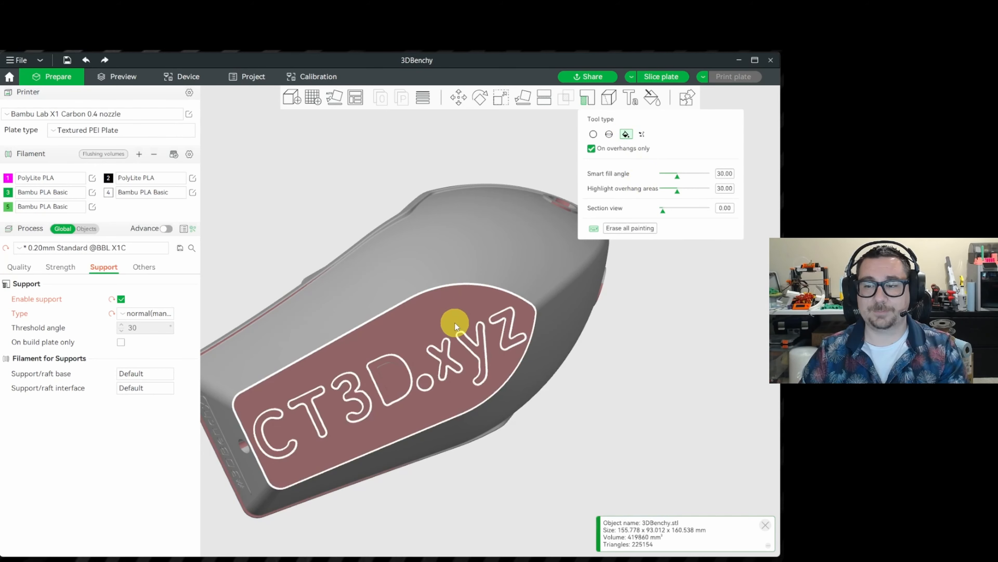
click(440, 323)
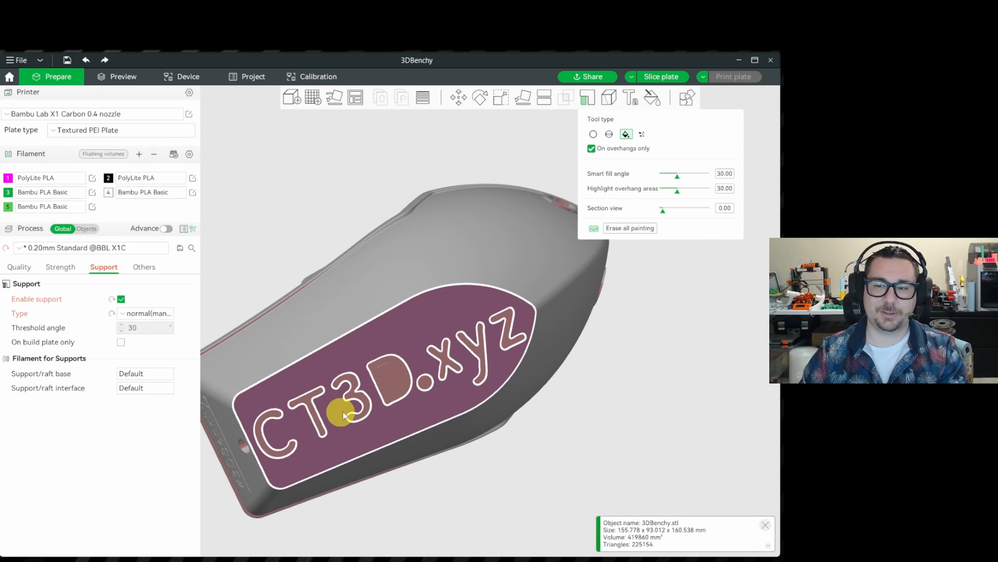
- Try smart fill angles of 59, 90 and 4 on the hull's underside
click(691, 175)
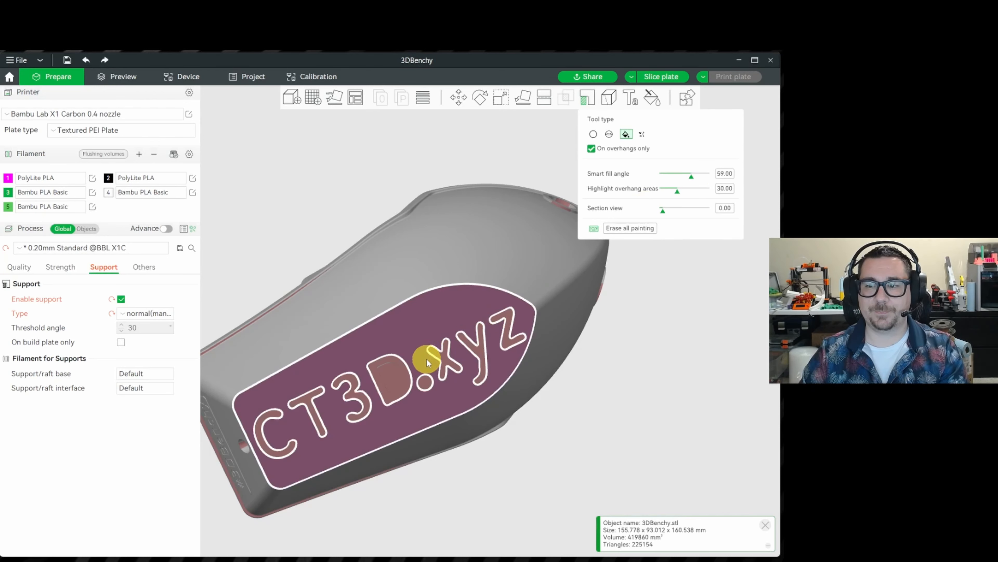
click(411, 367)
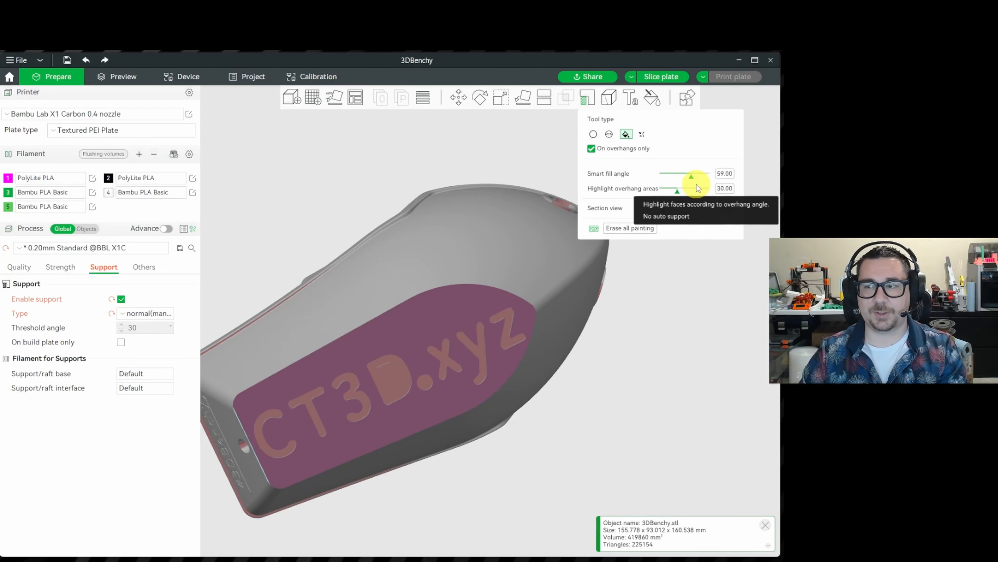
drag(695, 182, 710, 175)
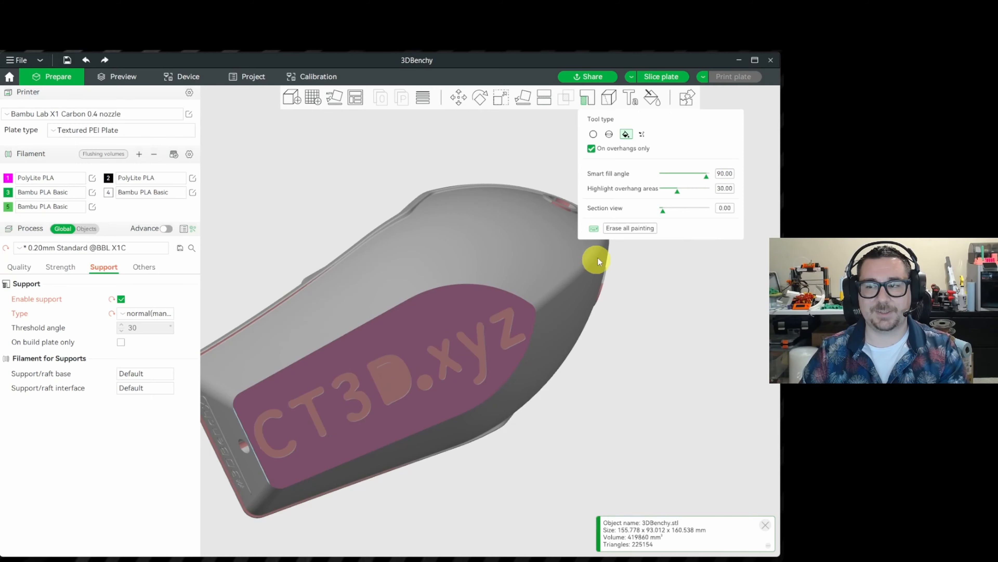
drag(666, 179, 663, 174)
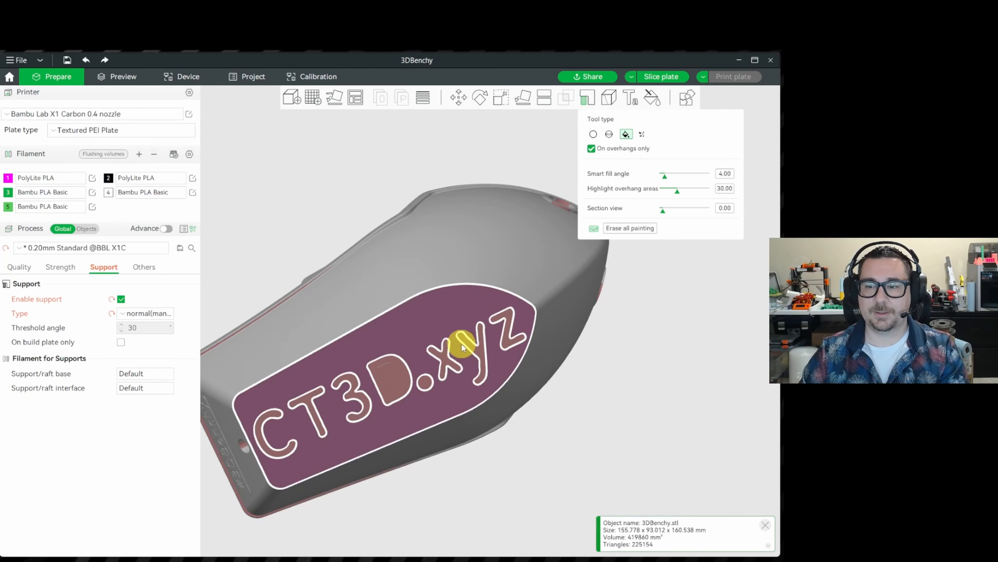
- Set the smart fill angle to 39 and check the fill area on the bow hole's upper inner surface
drag(364, 212, 397, 220)
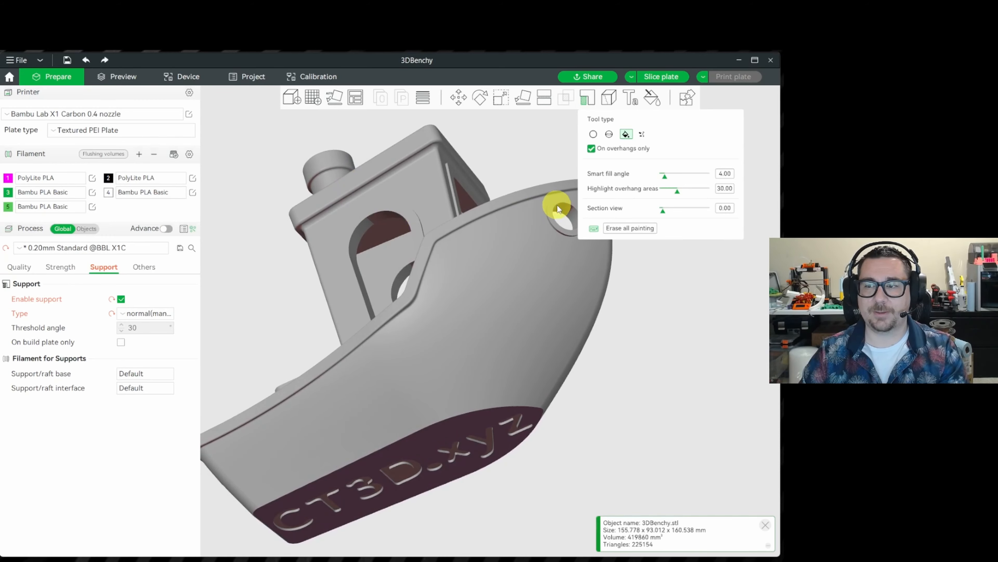
scroll(516, 412, up, 5)
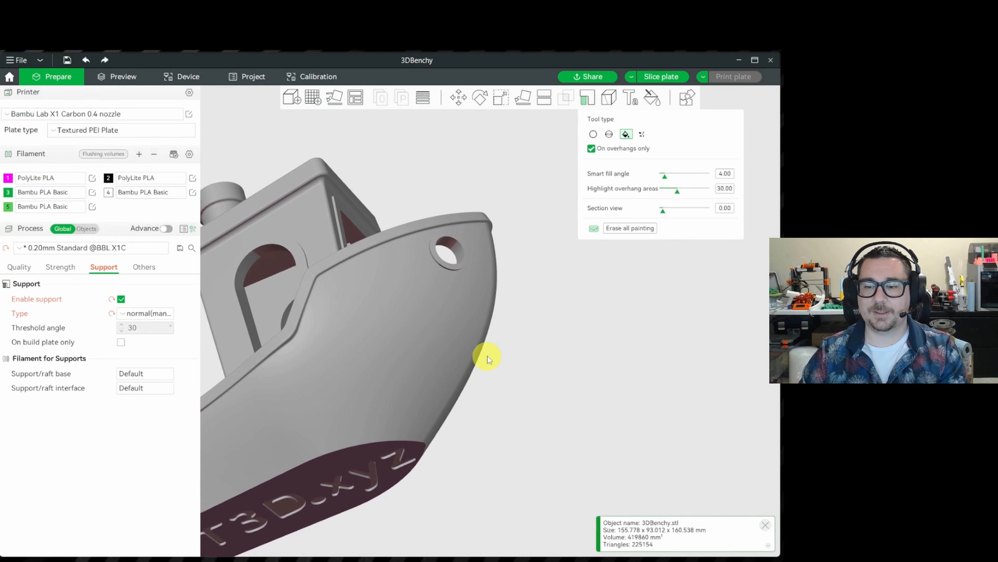
scroll(423, 196, up, 5)
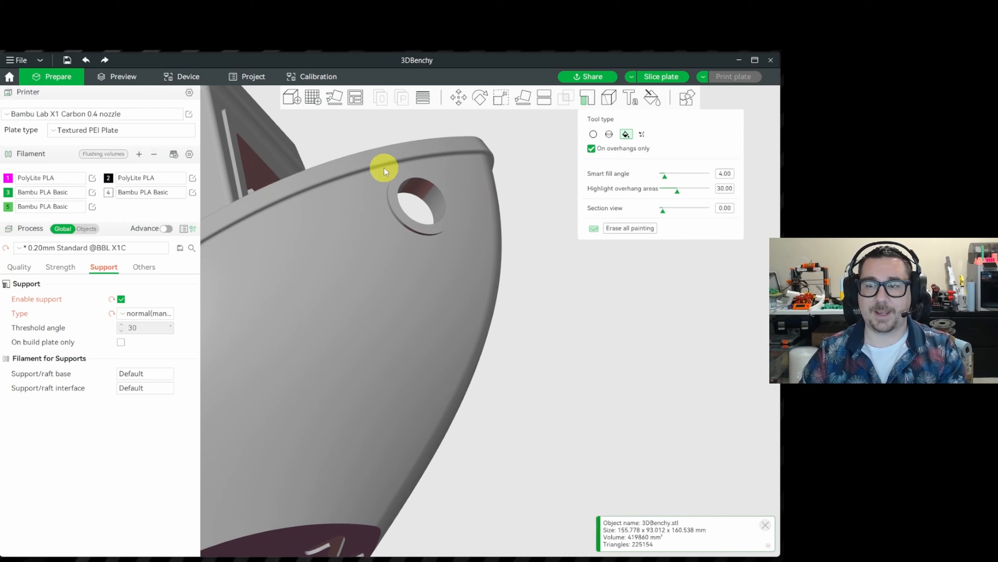
middle_drag(384, 168, 446, 311)
scroll(501, 345, up, 10)
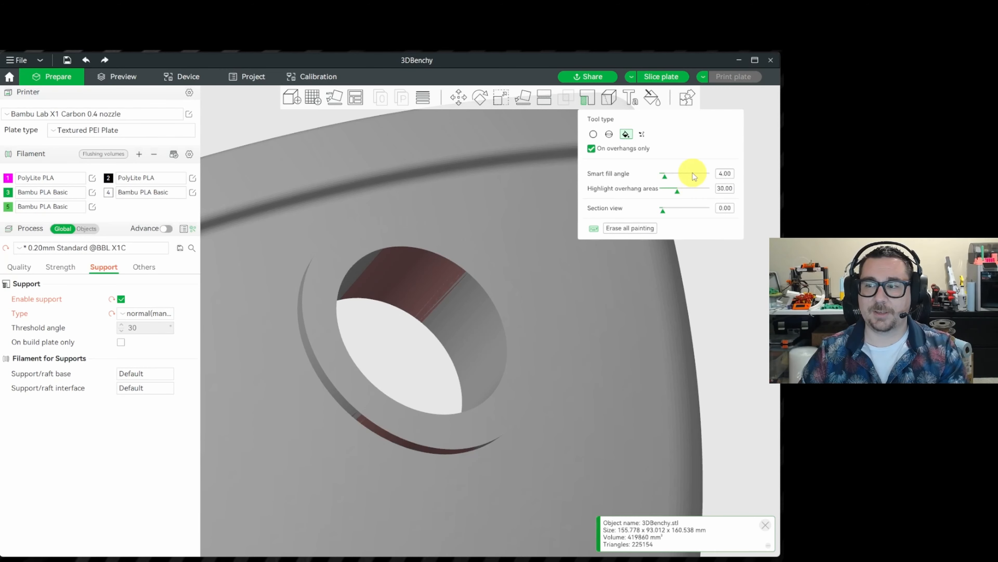
click(682, 175)
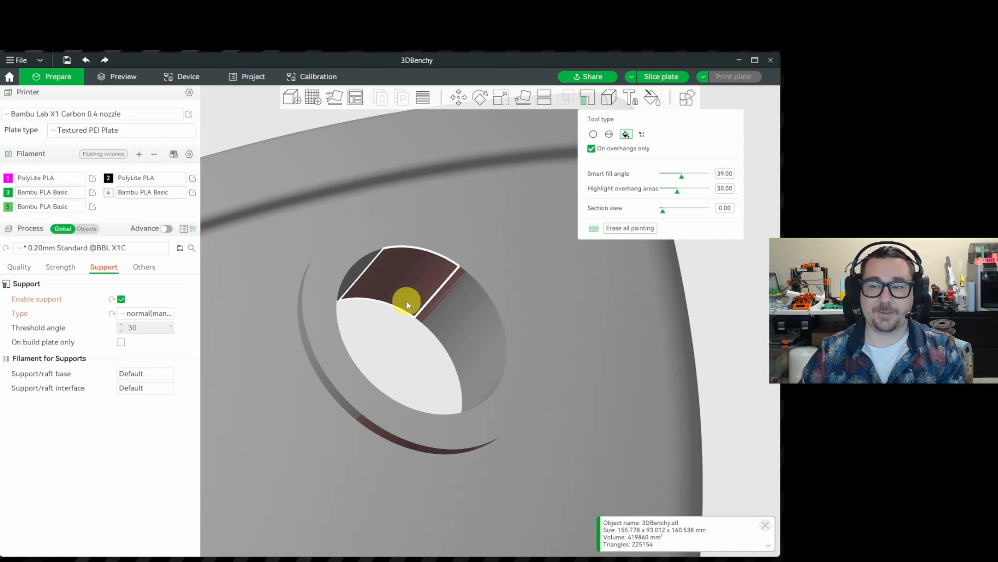
- Slice the plate with the manually painted normal supports
scroll(407, 302, down, 5)
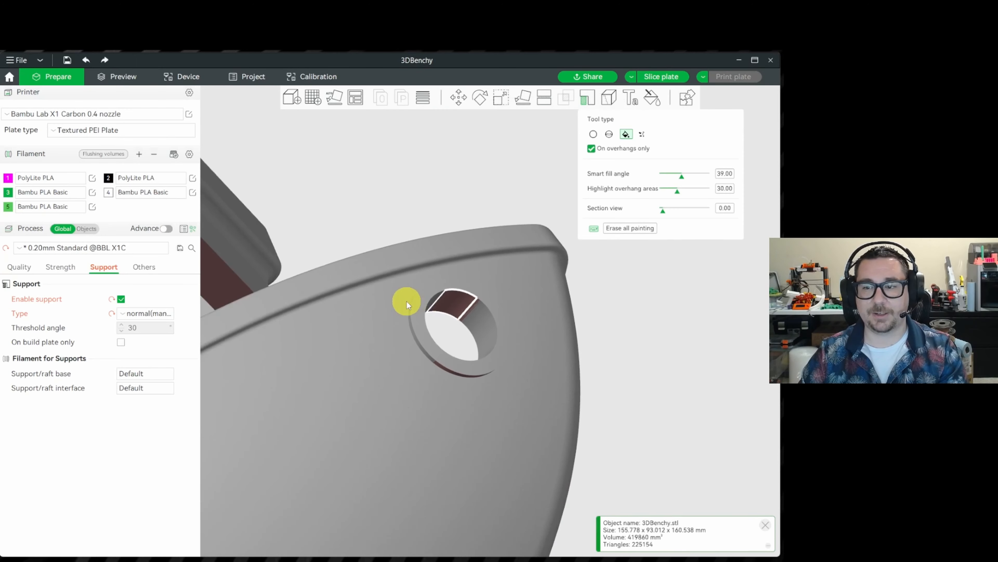
scroll(406, 301, down, 8)
right_drag(573, 426, 577, 350)
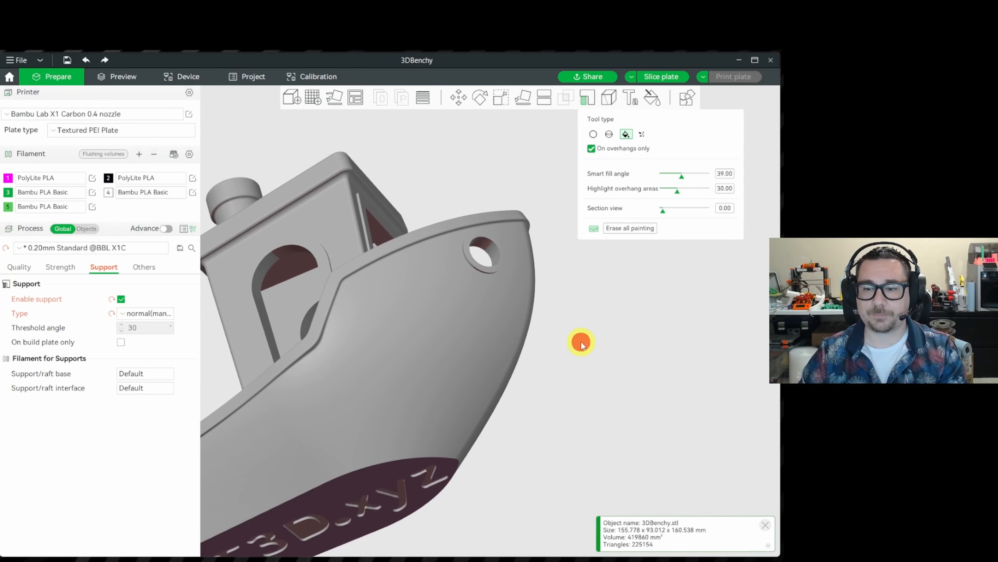
drag(580, 342, 587, 335)
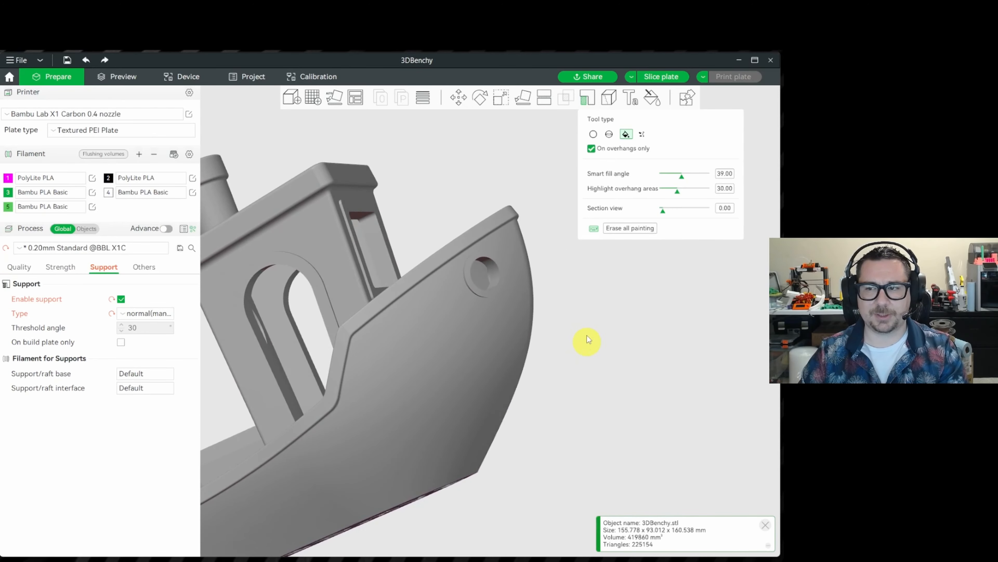
click(668, 76)
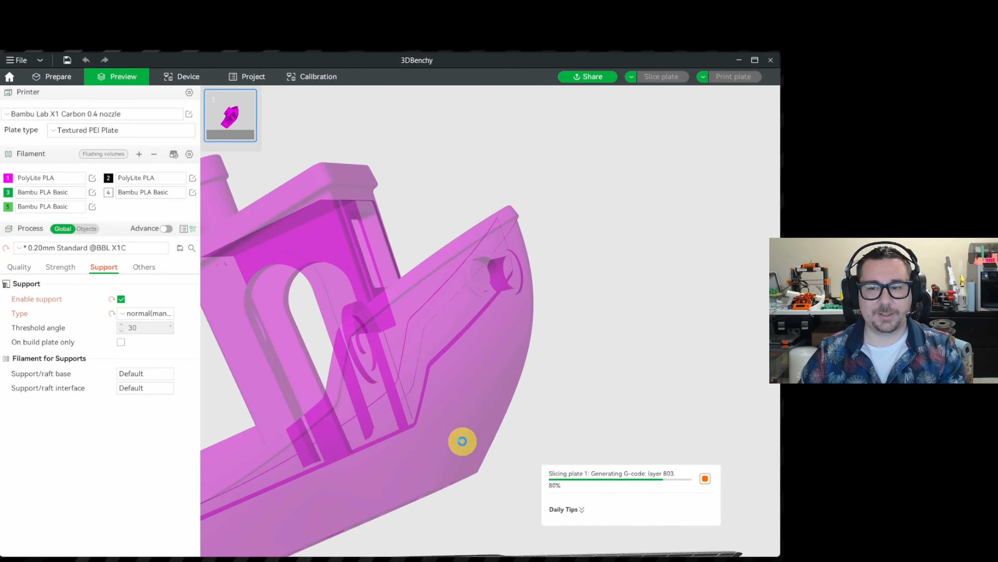
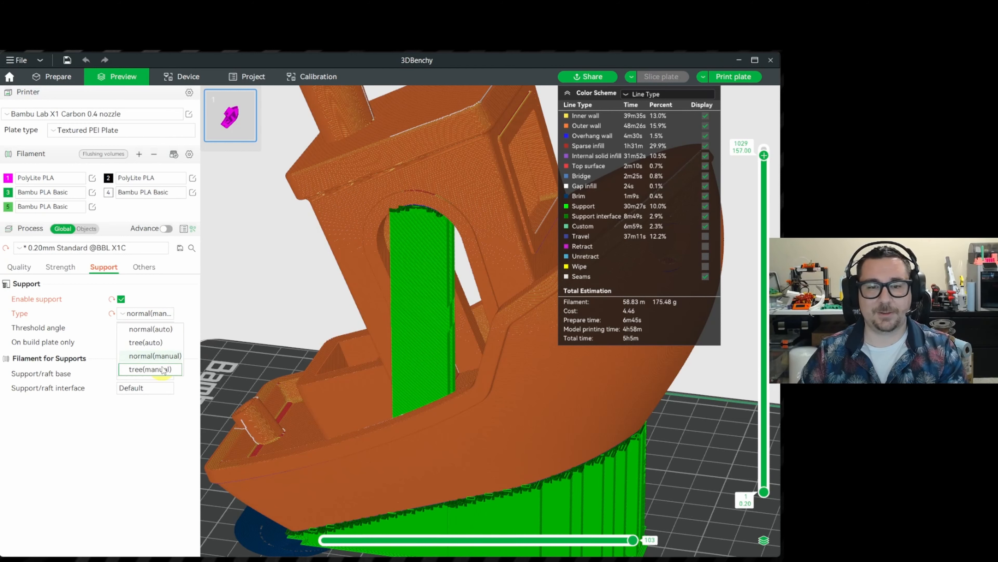
- Set the support type to tree(manual), slice the plate again, and examine the tree support beside the cabin
click(164, 370)
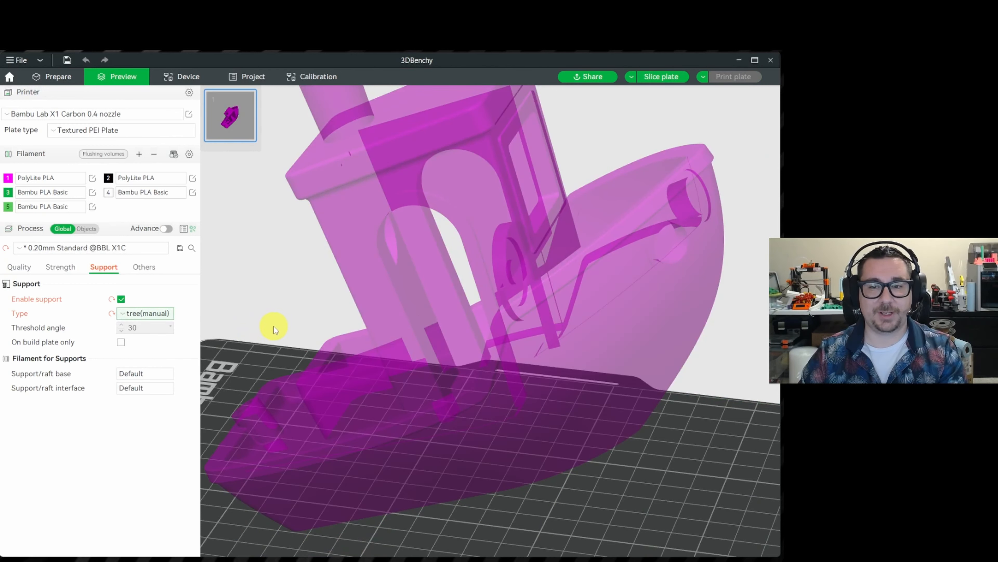
click(654, 76)
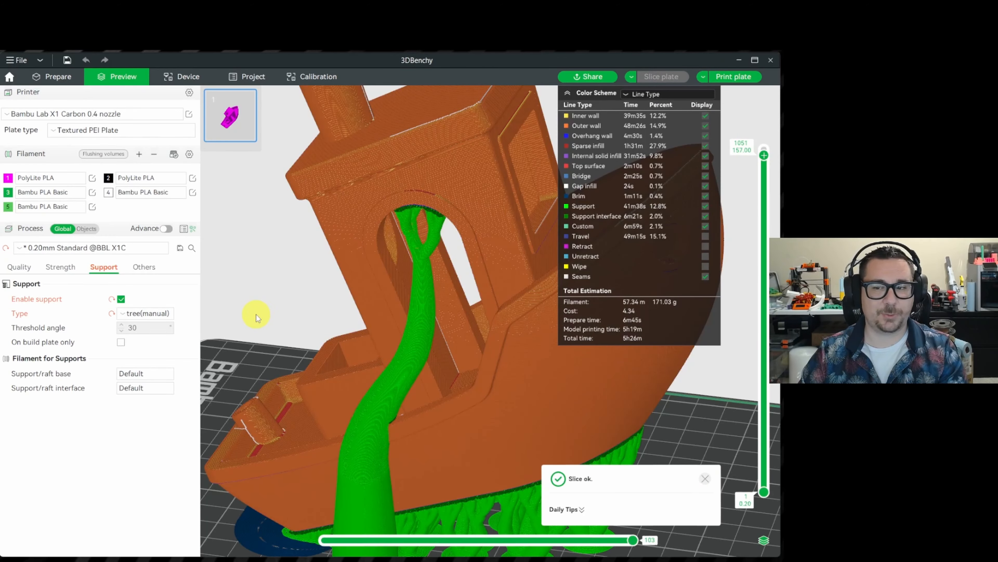
drag(294, 314, 391, 344)
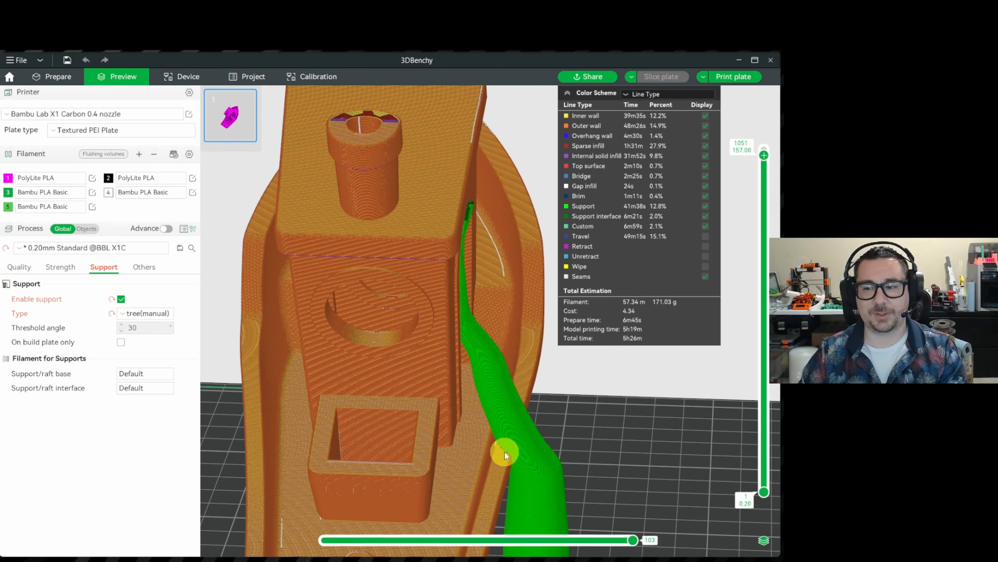
- Restrict the tree supports to the build plate only and slice the plate again
drag(505, 452, 462, 420)
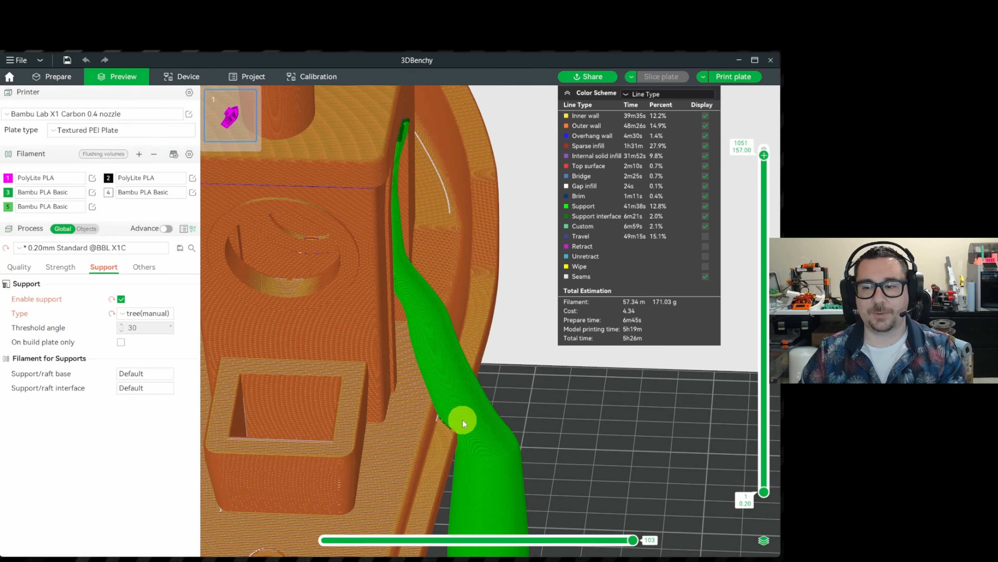
drag(525, 382, 373, 417)
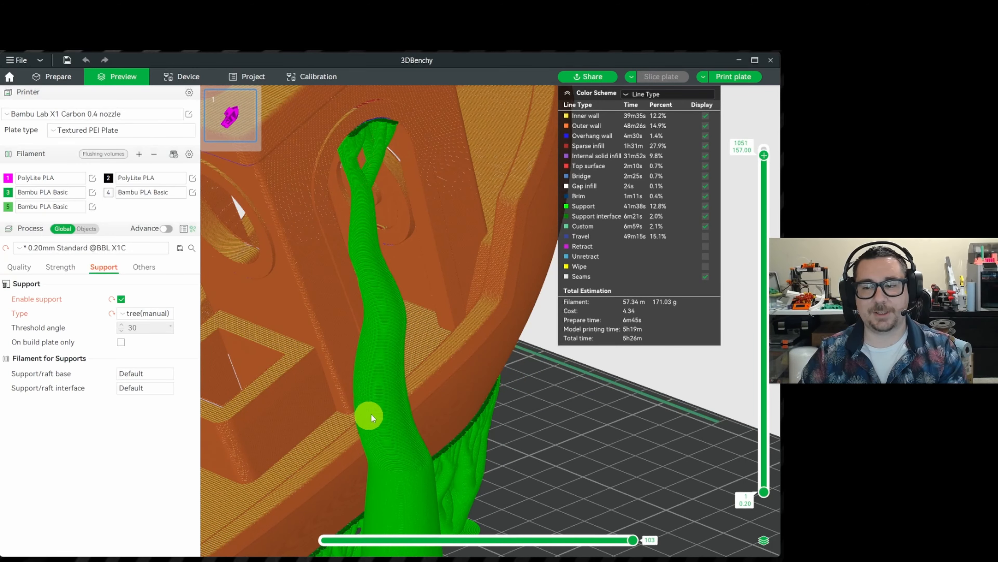
drag(575, 417, 545, 420)
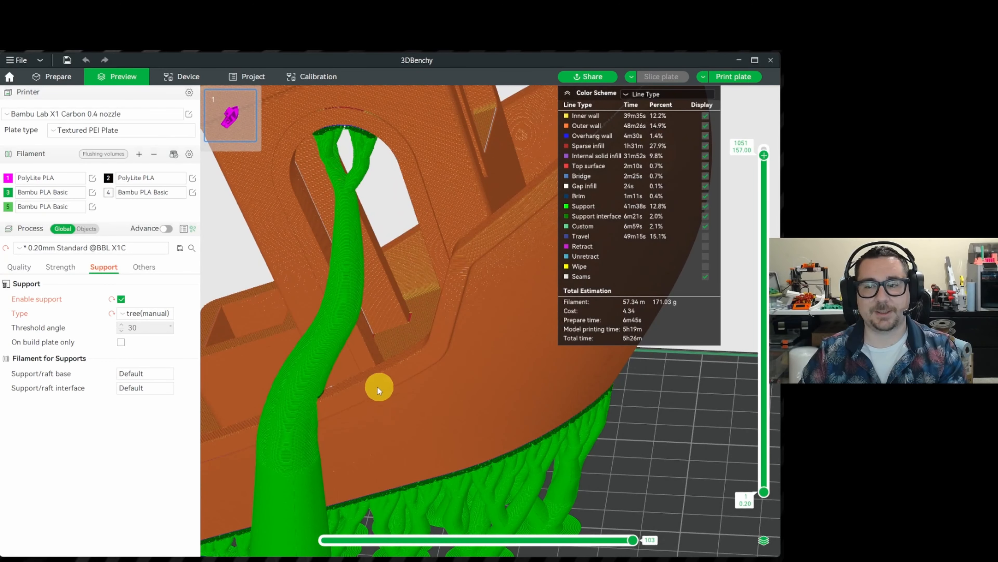
drag(623, 462, 292, 411)
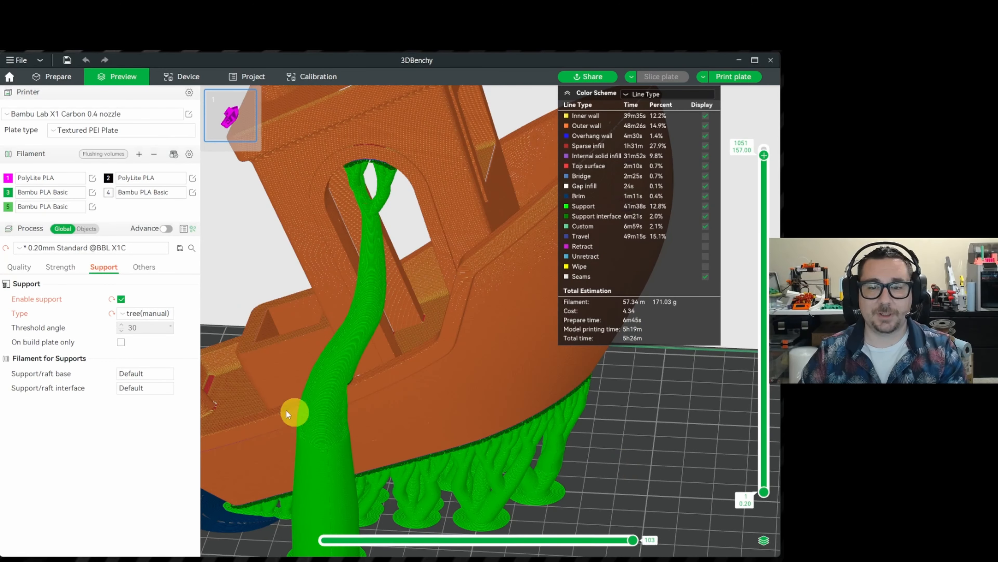
click(122, 343)
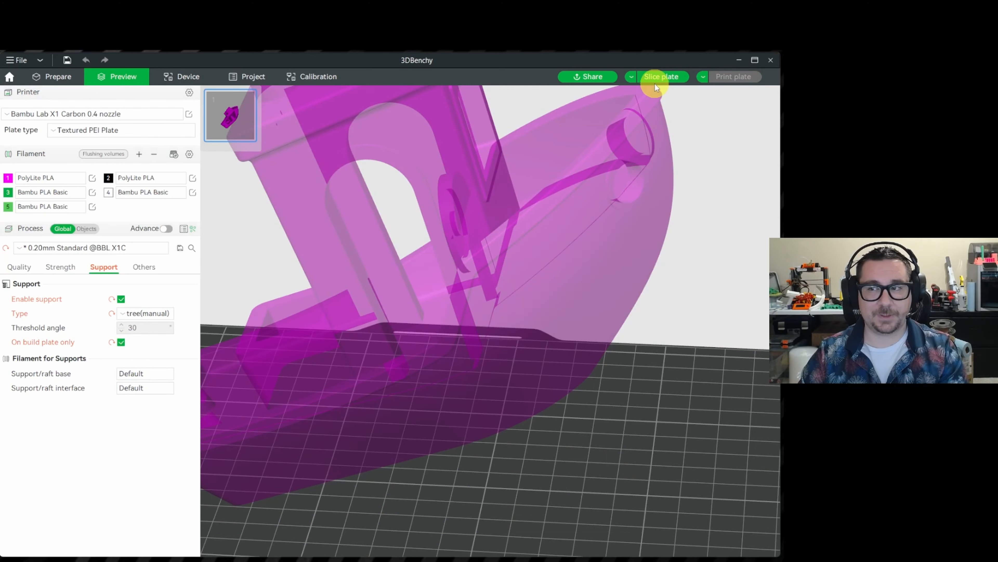
click(687, 84)
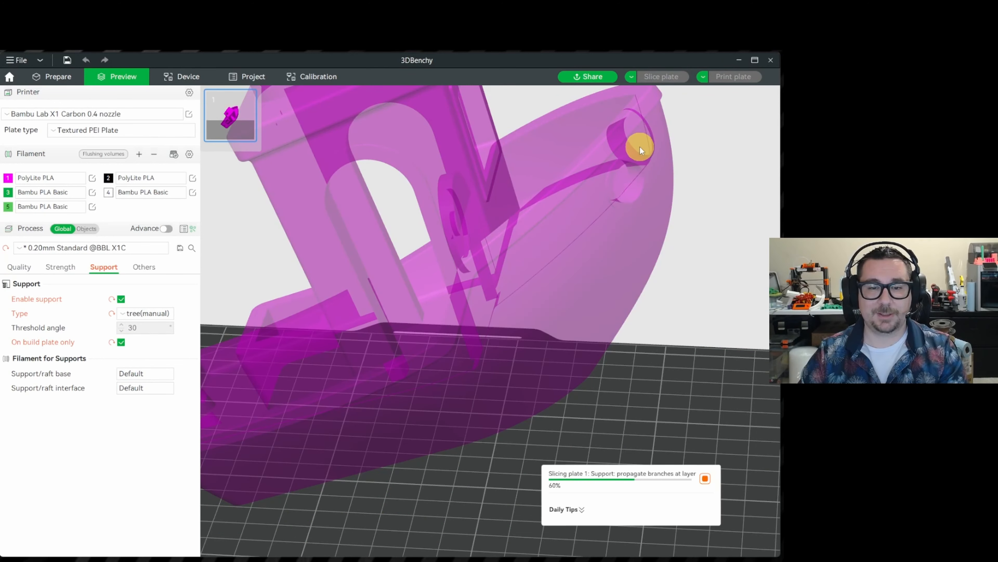
- Examine the build-plate-only tree supports beside the cabin and under the hull from several sides
scroll(252, 231, down, 2)
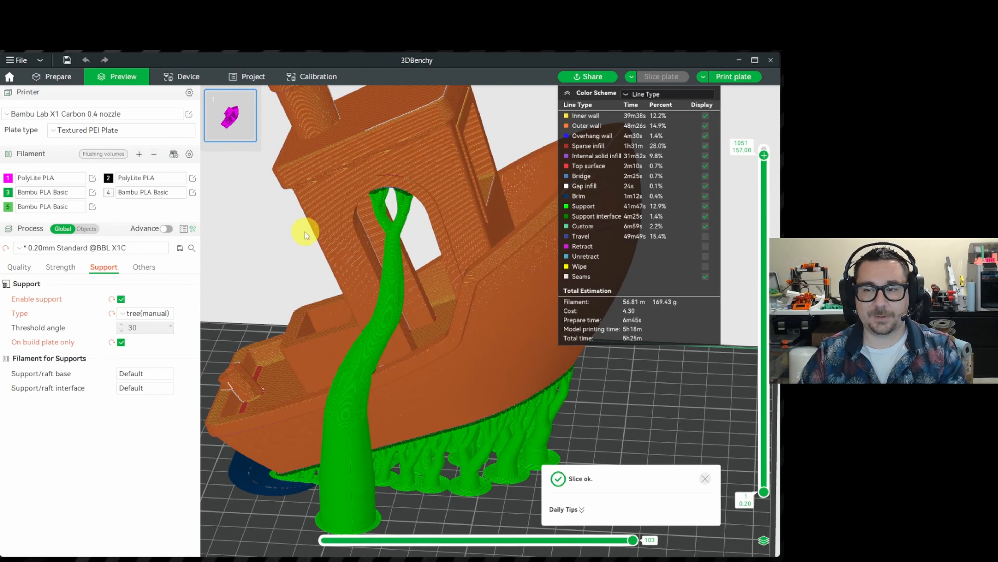
drag(280, 235, 346, 230)
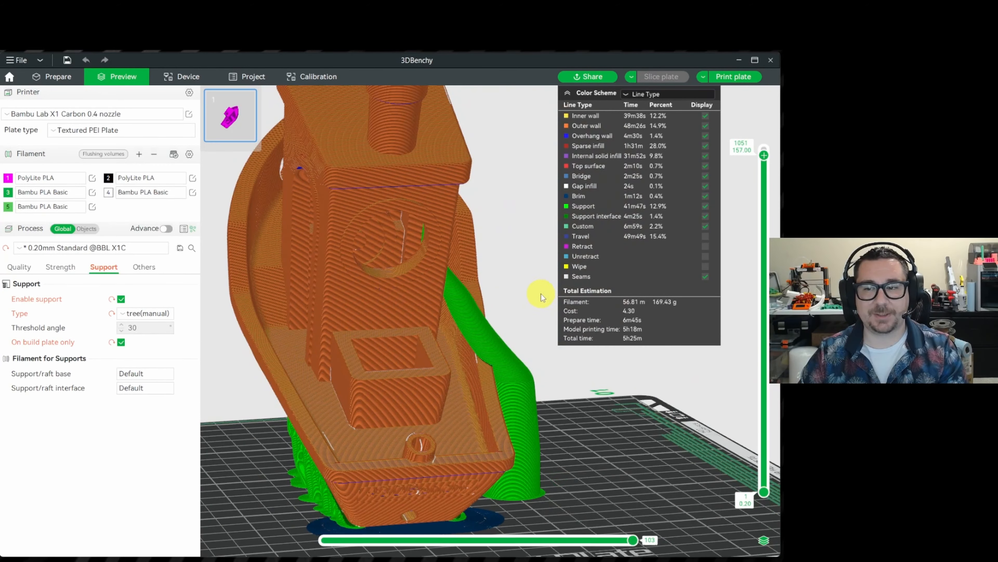
drag(540, 294, 474, 306)
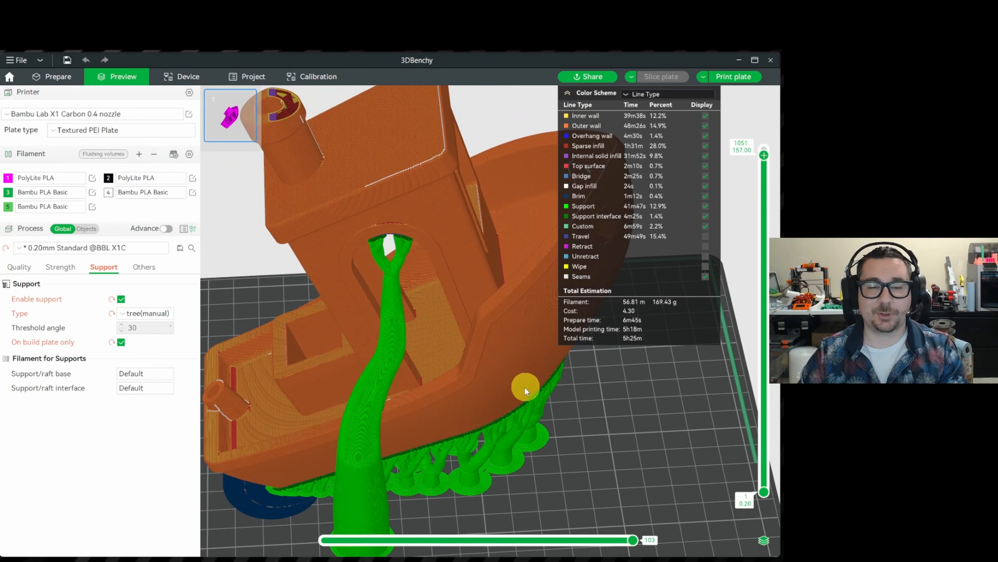
drag(612, 440, 576, 417)
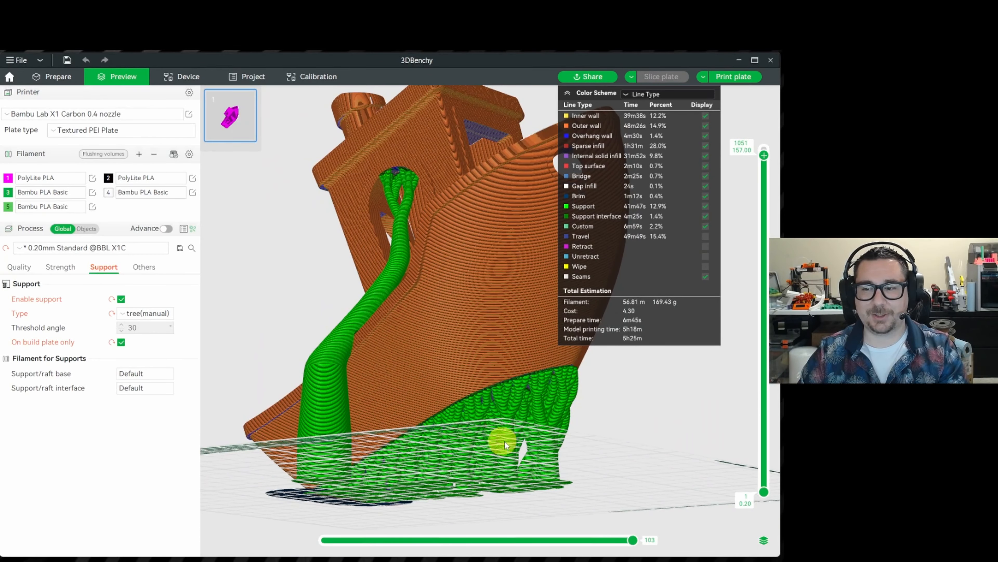
drag(505, 441, 411, 475)
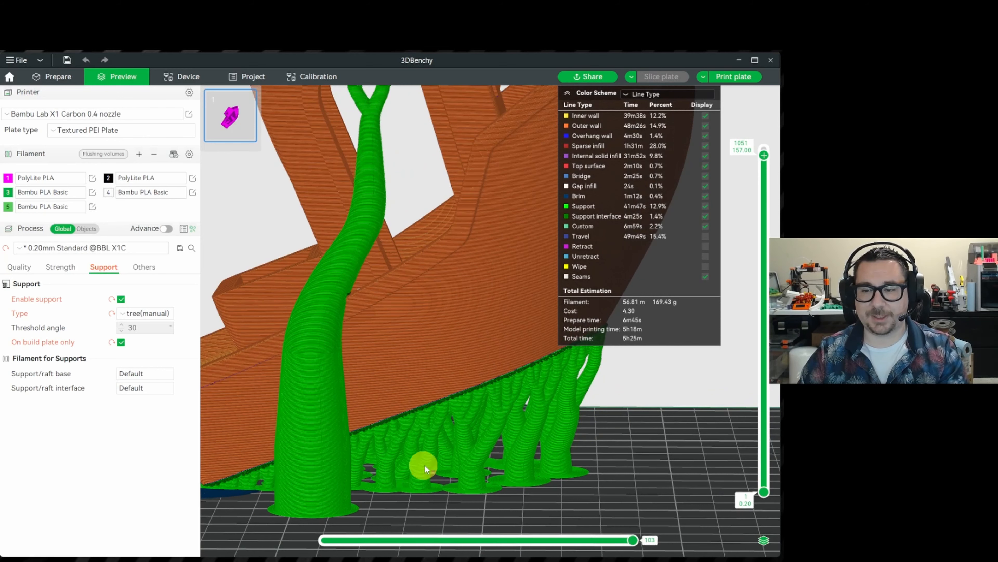
drag(621, 414, 529, 442)
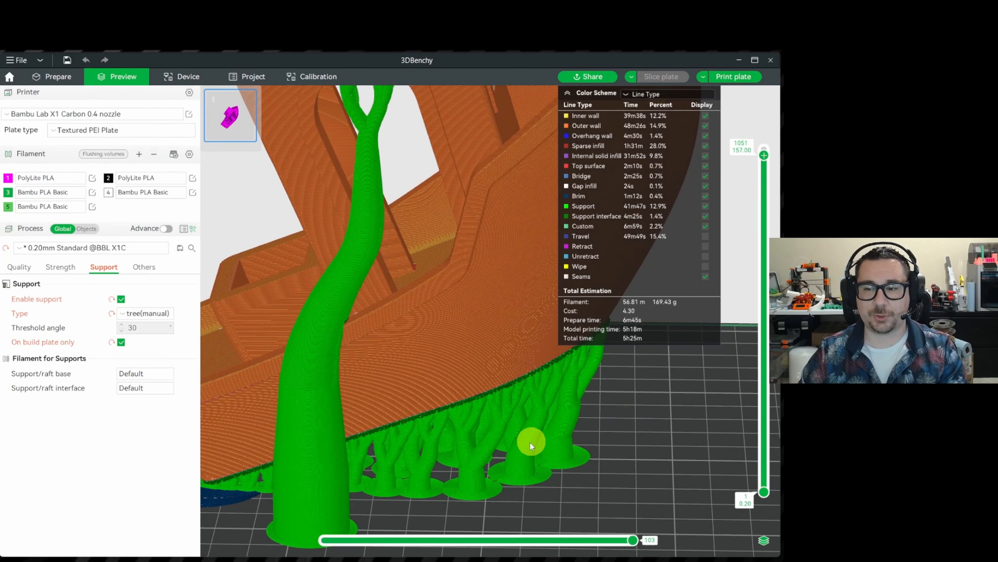
- Lower the layer preview to layer 103 and raise it to layer 397 to inspect the tree supports' cross-sections
drag(763, 156, 698, 454)
drag(483, 315, 473, 371)
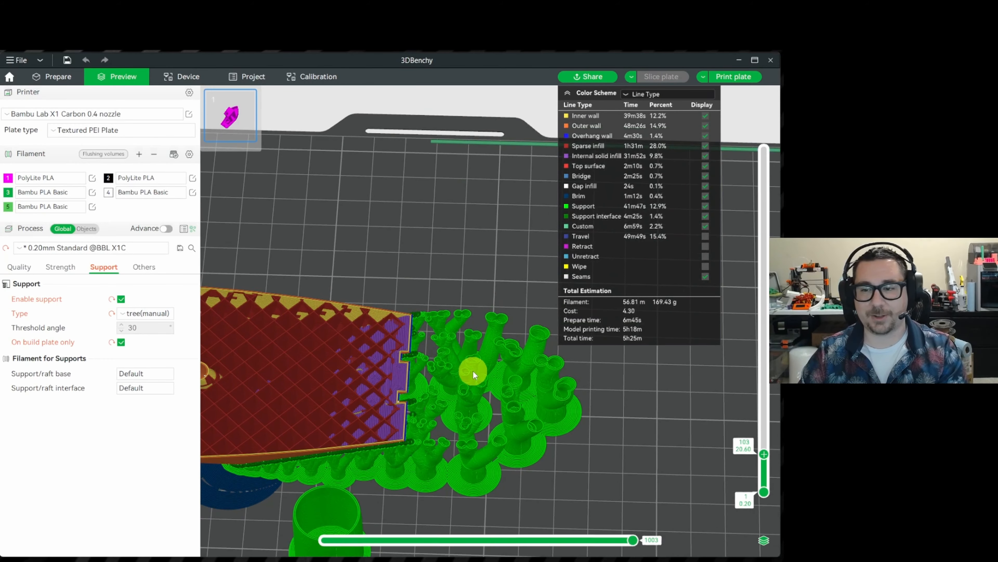
scroll(464, 360, down, 3)
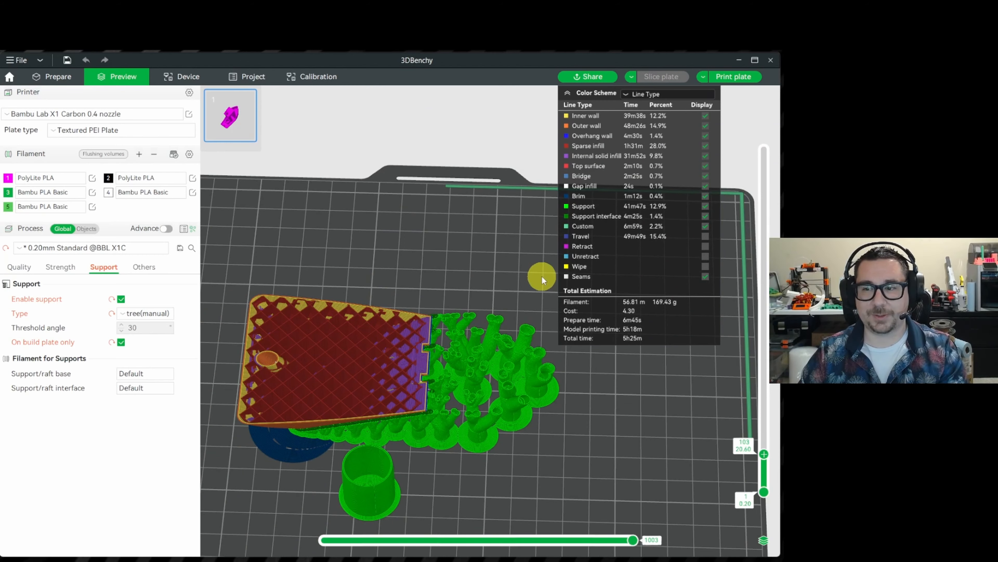
drag(763, 452, 762, 361)
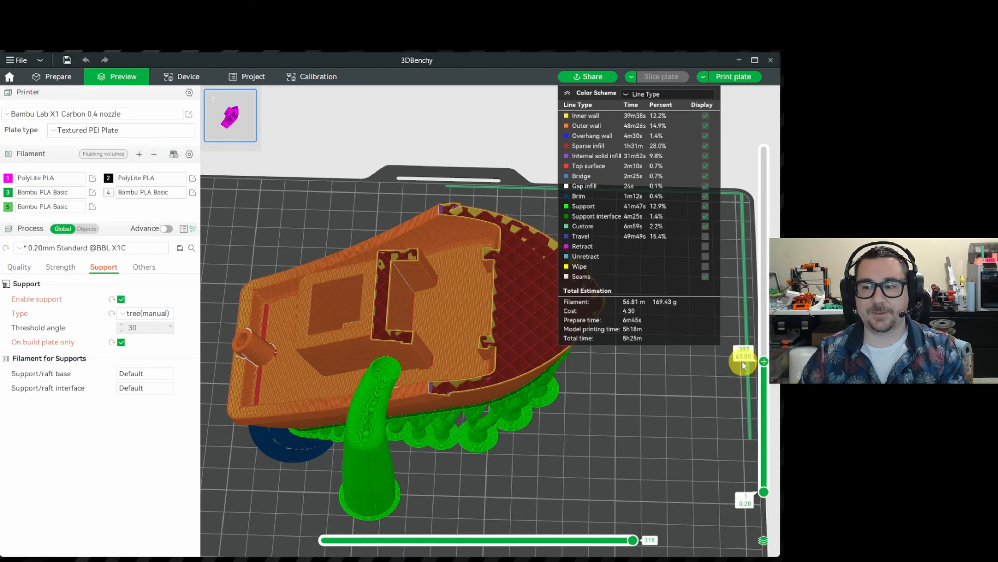
- Change the support type to normal(auto) and slice the plate
drag(628, 443, 570, 403)
drag(491, 374, 649, 394)
click(137, 317)
click(151, 329)
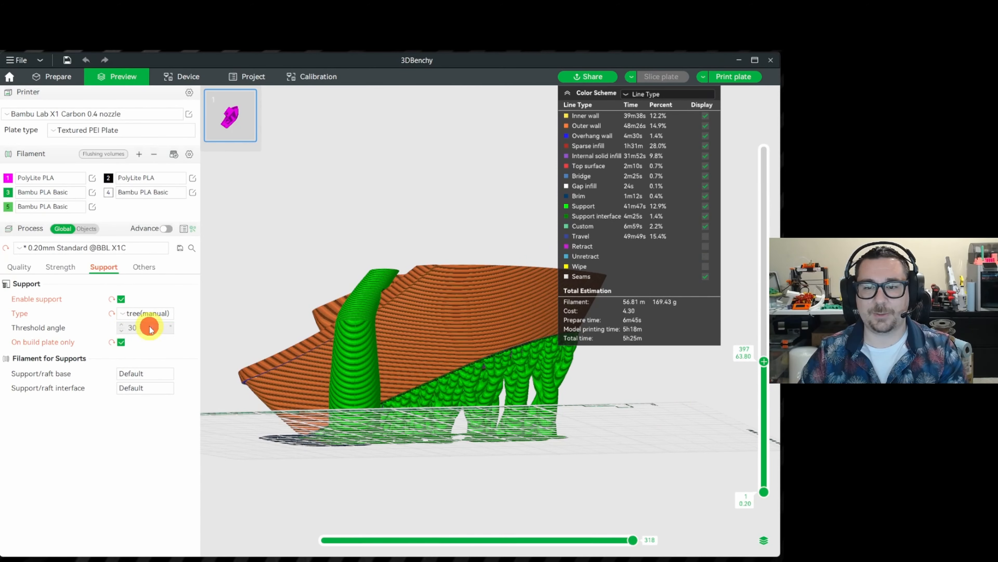
click(659, 81)
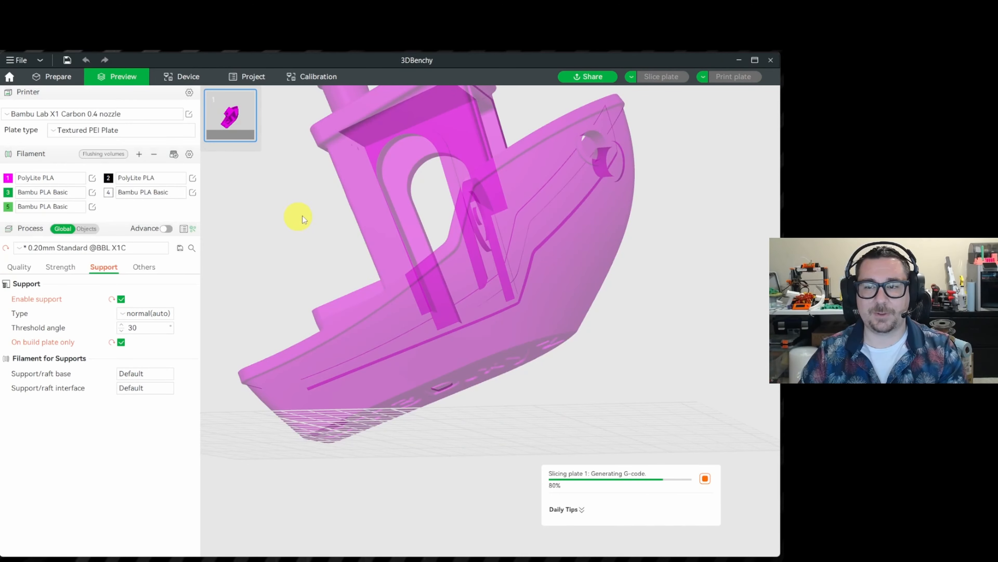
- Raise the layer preview to the top layer, 1027, and examine the normal supports in the cabin doorway and under the hull
drag(290, 193, 401, 348)
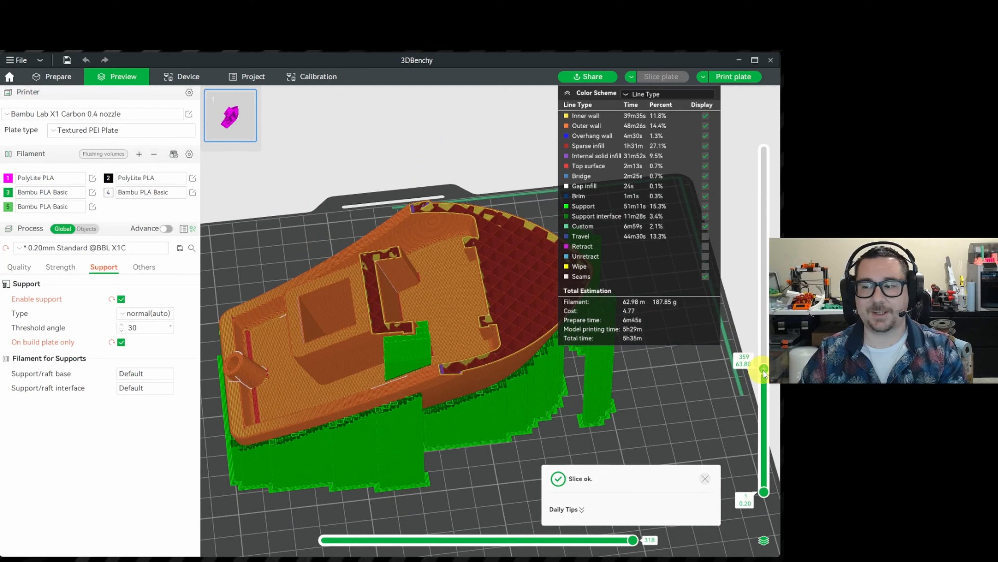
drag(764, 368, 739, 150)
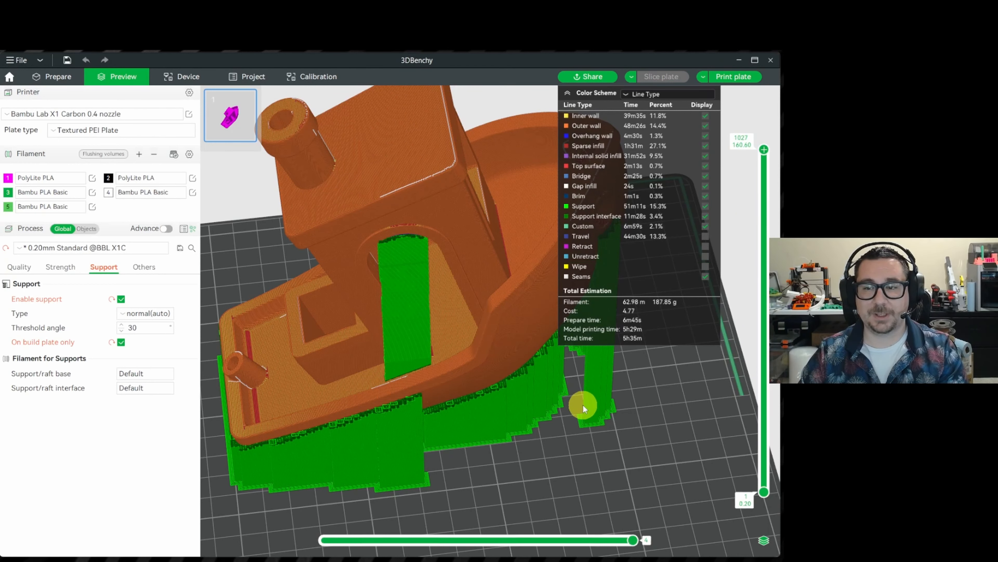
scroll(574, 406, down, 3)
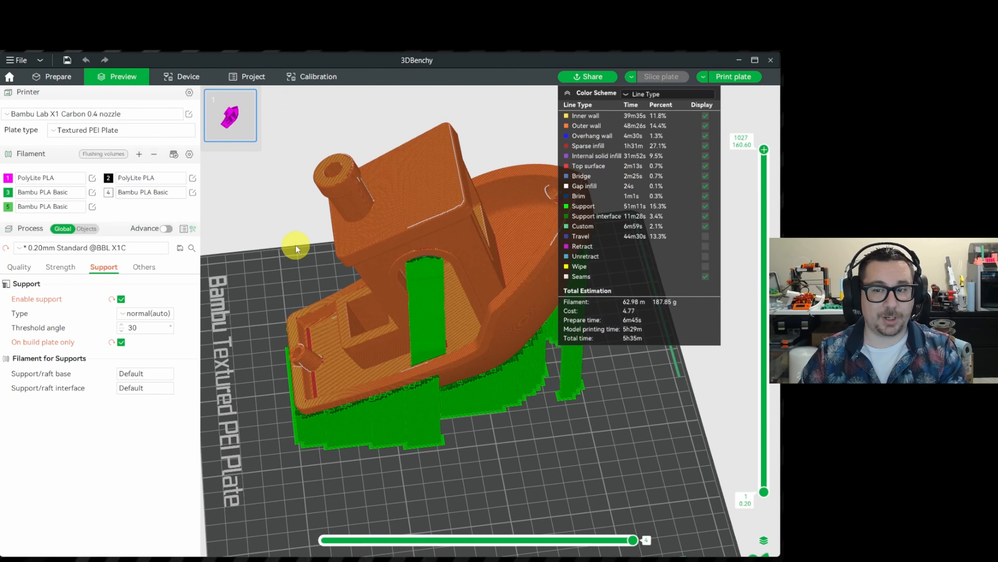
drag(264, 258, 263, 241)
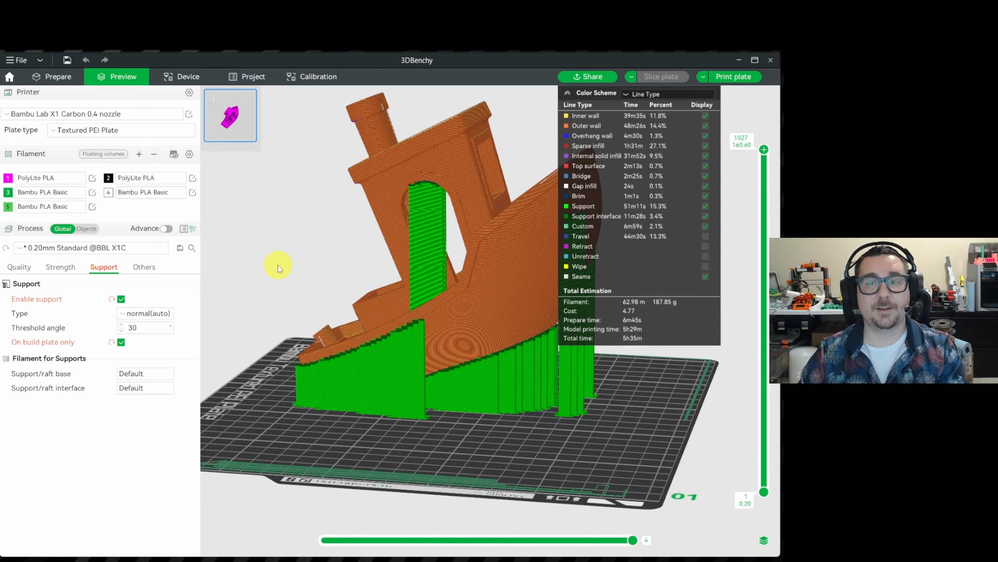
drag(278, 264, 284, 266)
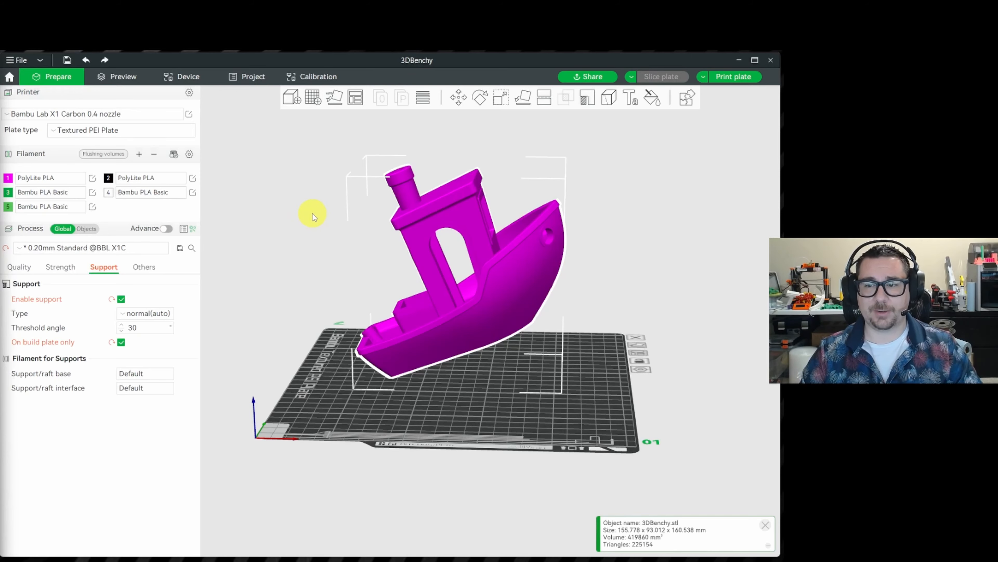
- Return to preparing the model and use Lay on Face to set the hull's flat underside on the plate
scroll(311, 214, up, 3)
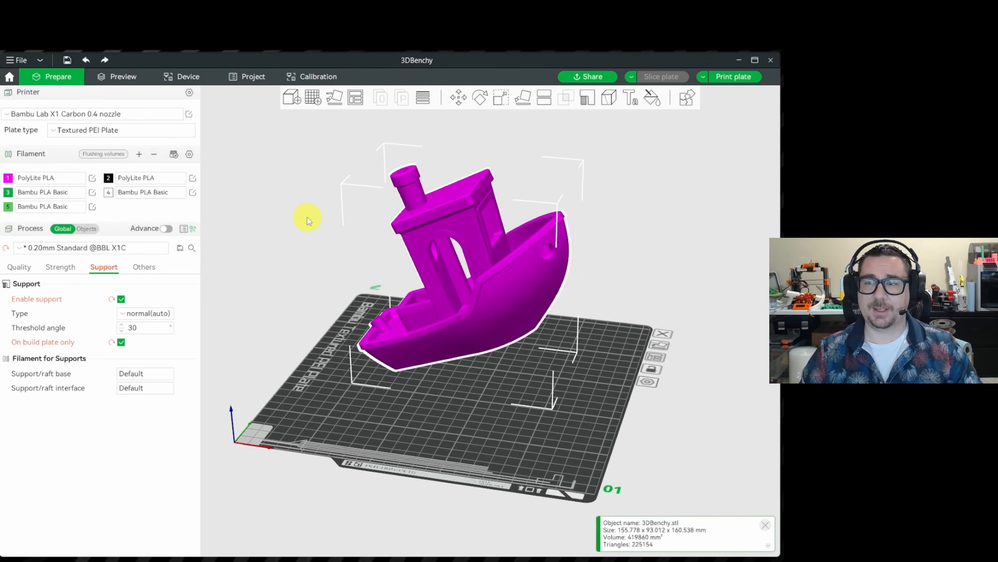
scroll(307, 218, up, 1)
drag(306, 220, 311, 215)
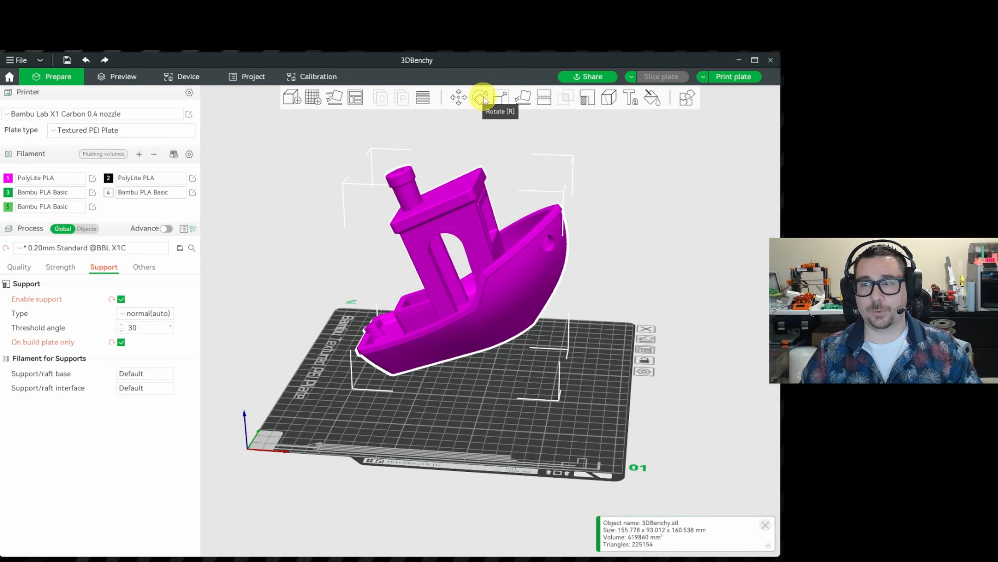
click(520, 98)
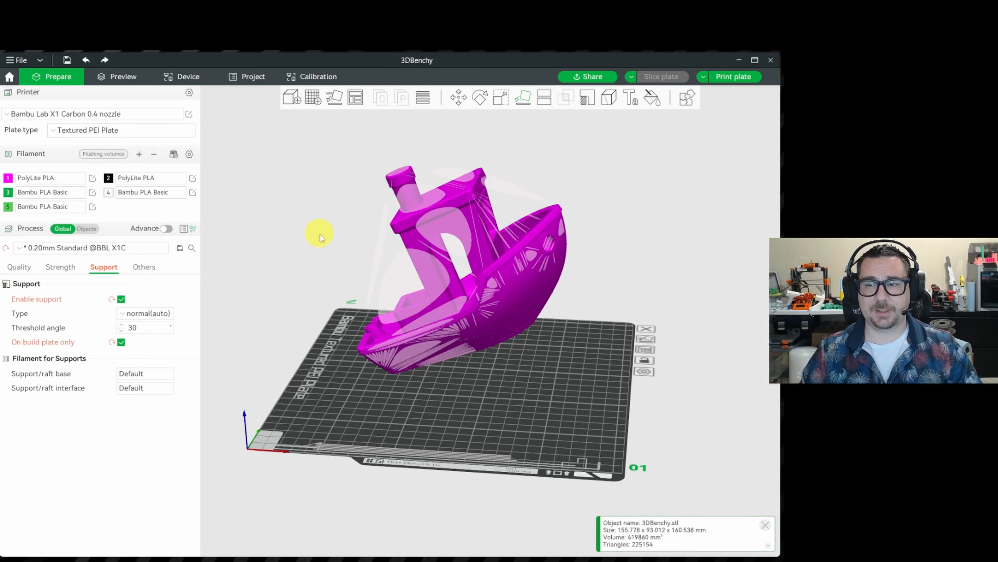
scroll(298, 268, up, 2)
drag(297, 217, 270, 194)
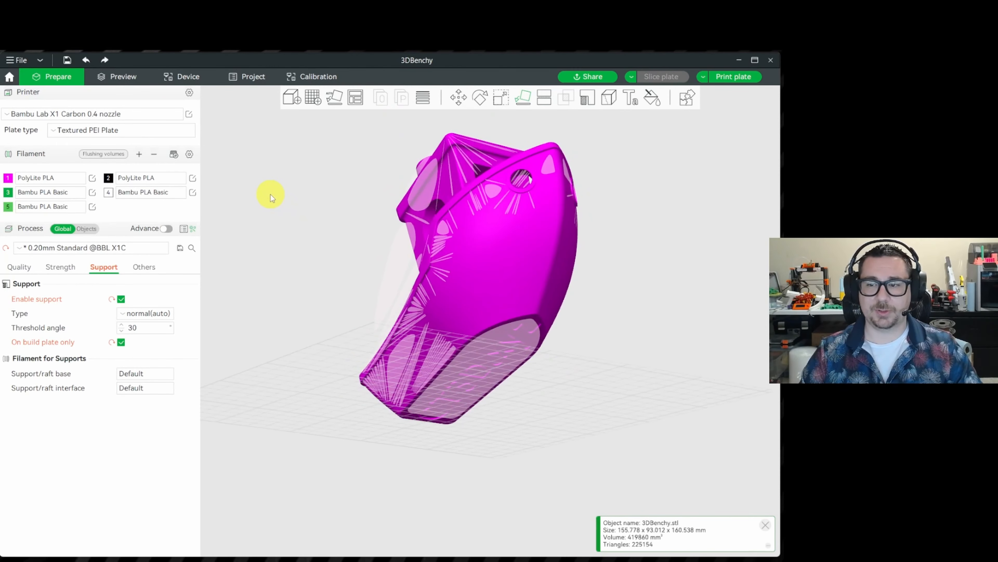
click(478, 355)
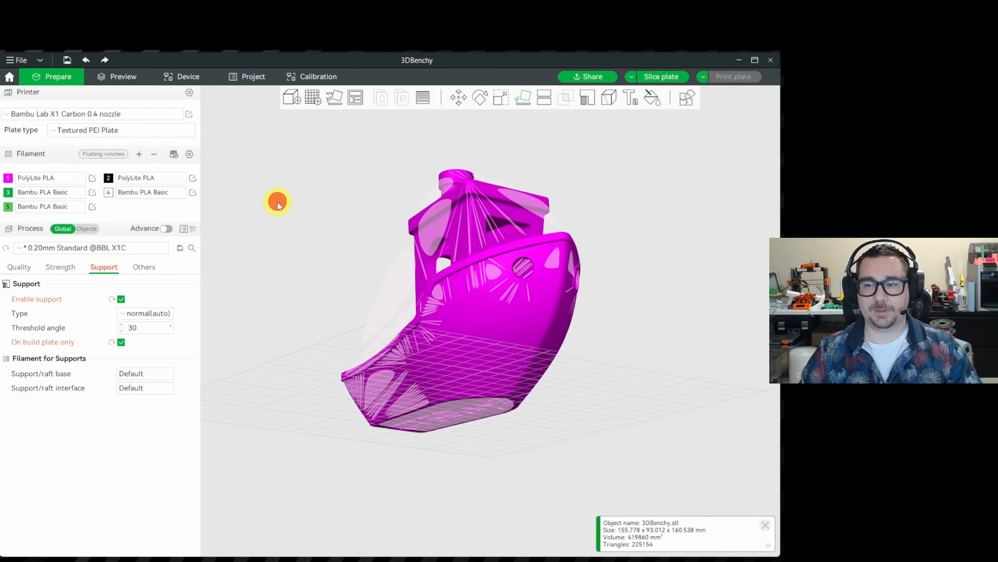
- Lay the boat on its side with Lay on Face, using the face spanning the cabin's side doorway
drag(278, 205, 298, 214)
scroll(310, 232, up, 3)
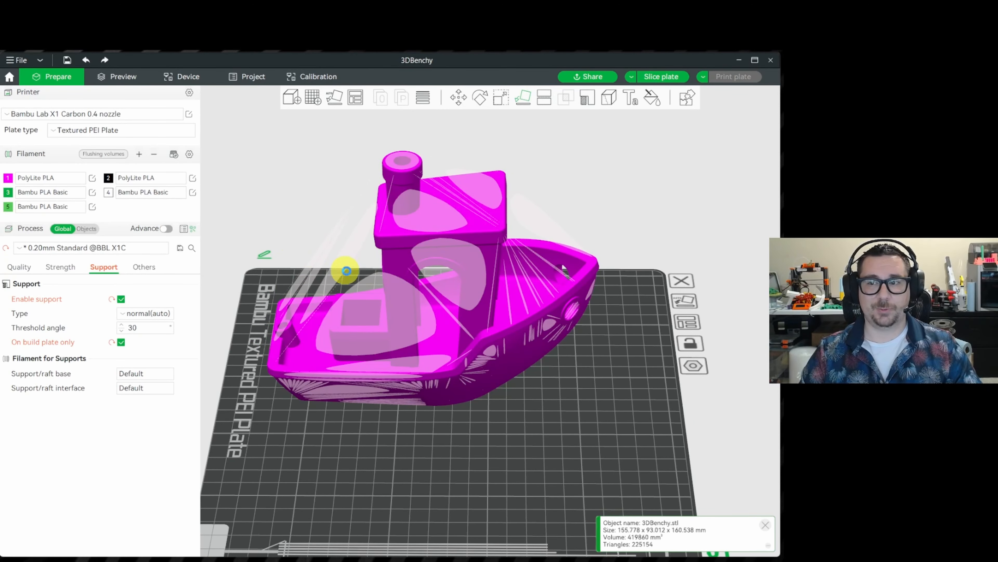
click(440, 281)
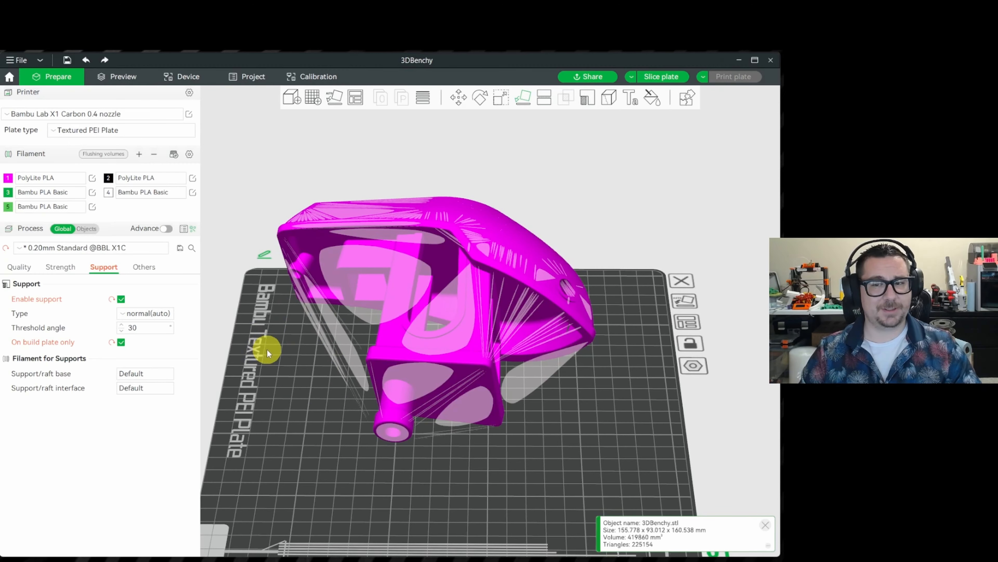
drag(267, 350, 214, 345)
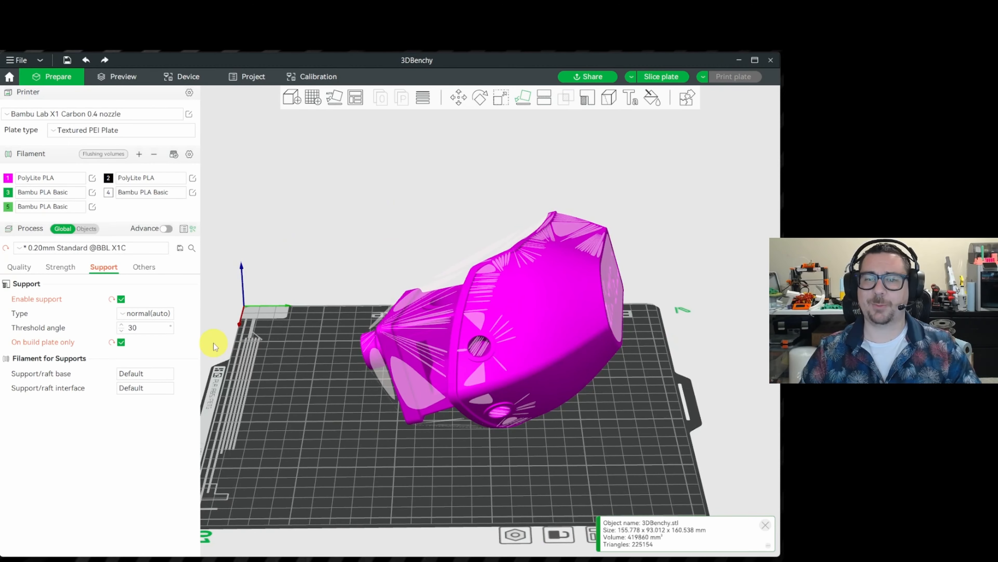
- Slice the plate with the boat on its side and examine the supports beneath the cabin and hull
click(654, 76)
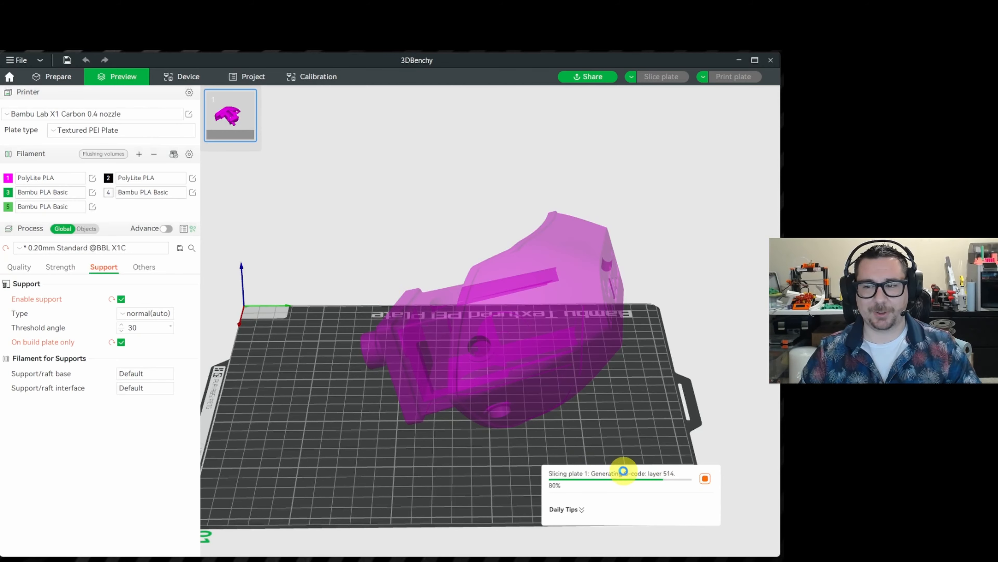
drag(456, 289, 379, 262)
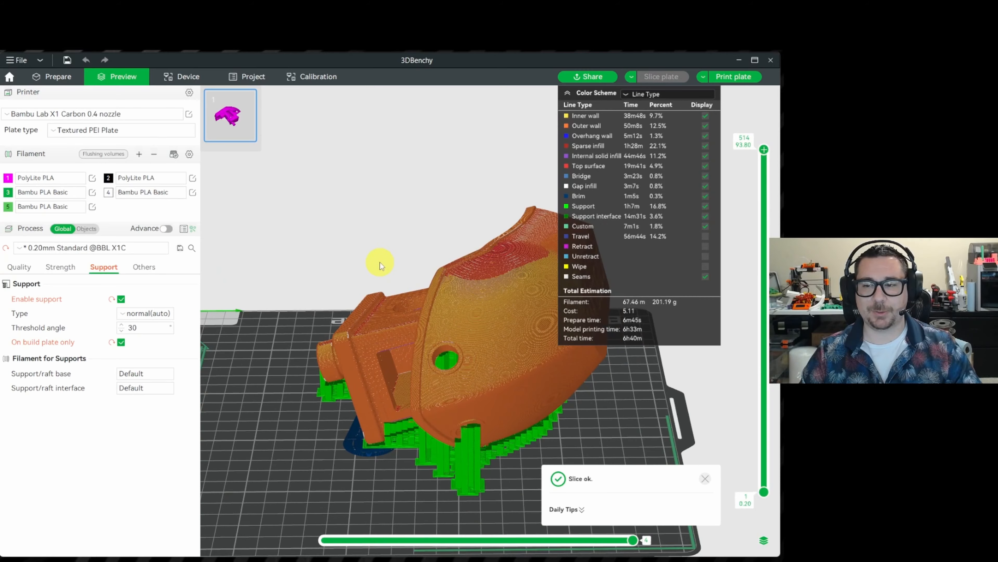
drag(537, 268, 415, 206)
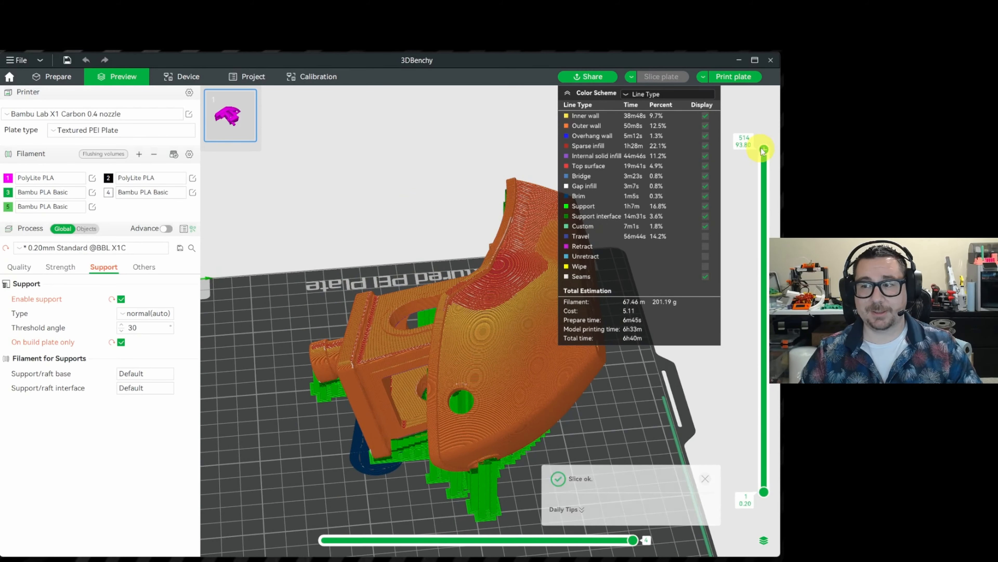
drag(763, 151, 690, 151)
- Return to preparing the model and set the boat upright with Lay on Face, using the hull's flat underside
click(70, 79)
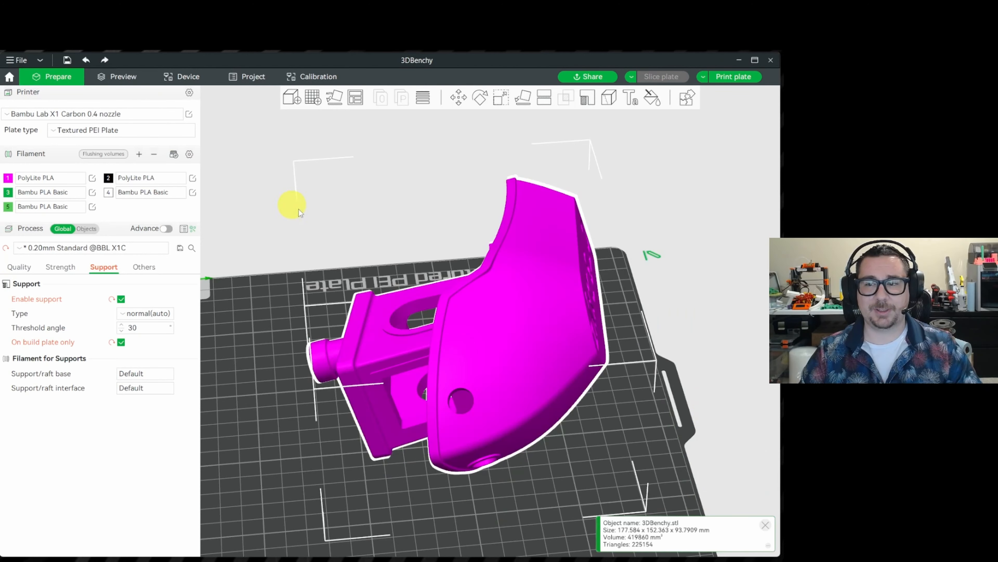
click(523, 97)
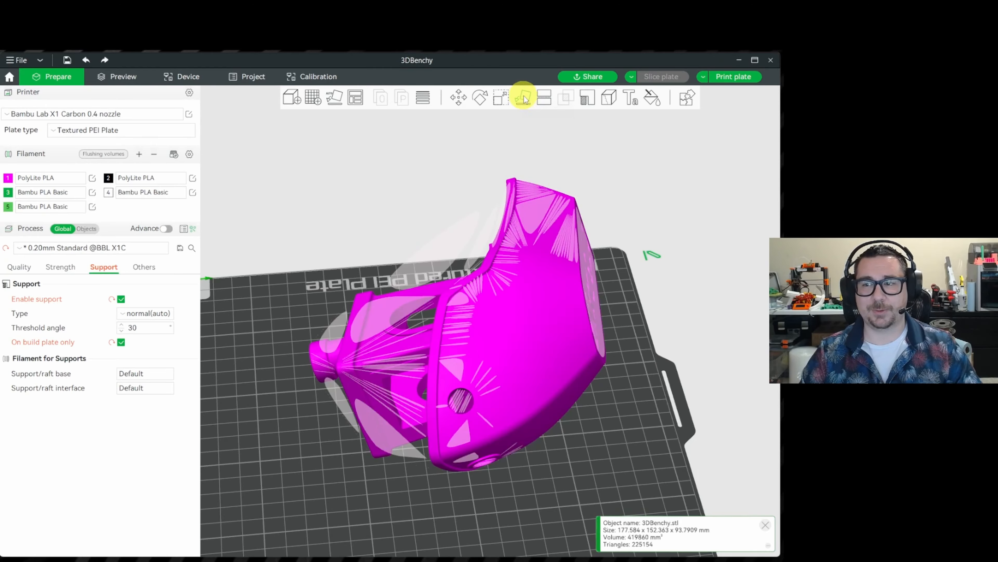
click(585, 271)
drag(245, 336, 305, 303)
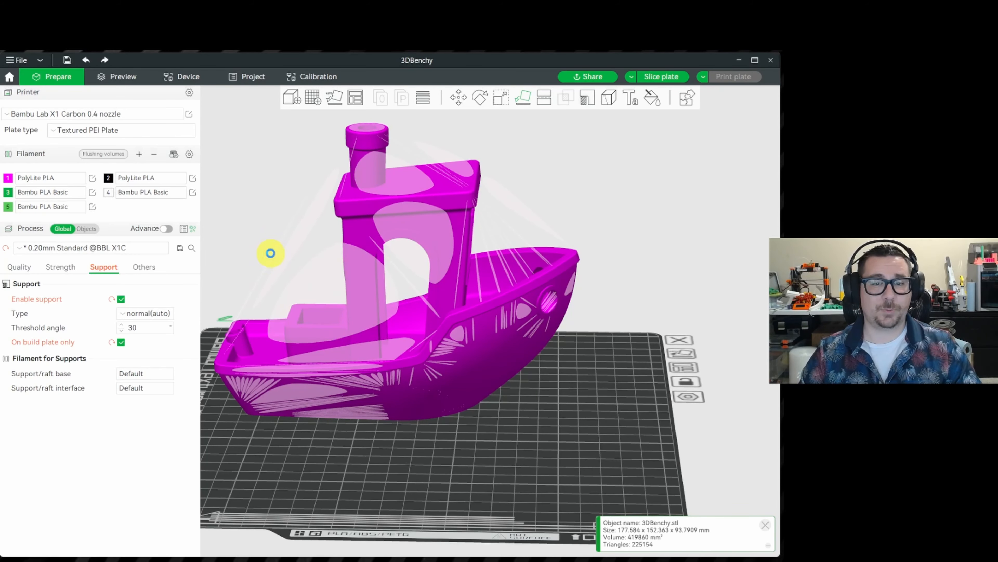
- Tip the boat over with Lay on Face on the cabin's side doorway, and auto-orient it back upright
click(410, 234)
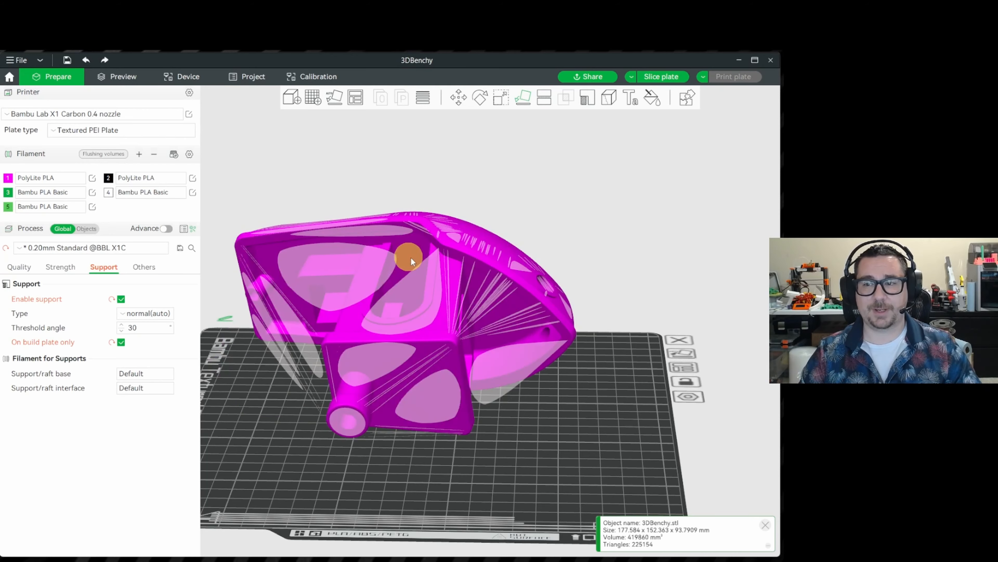
drag(618, 243, 556, 260)
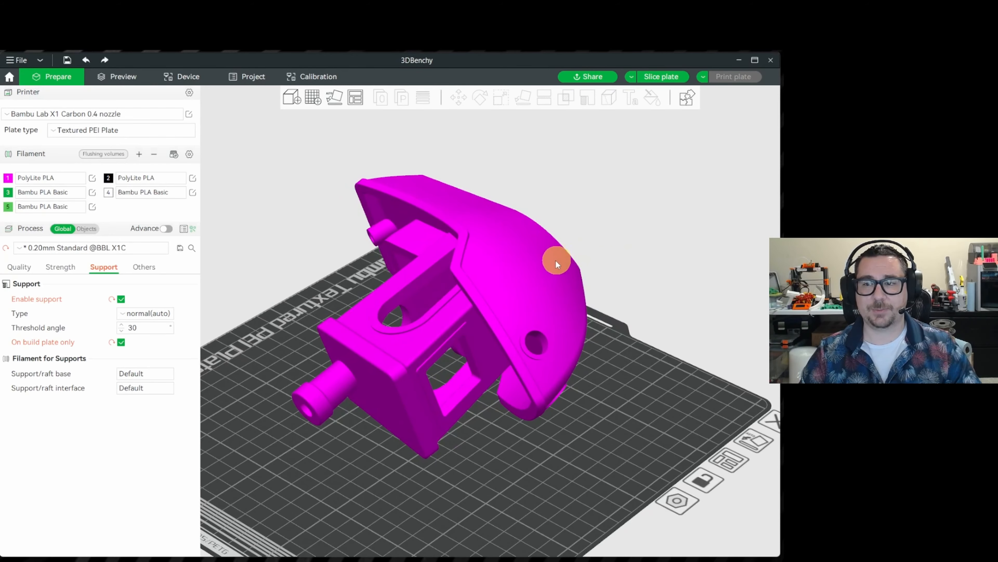
click(335, 98)
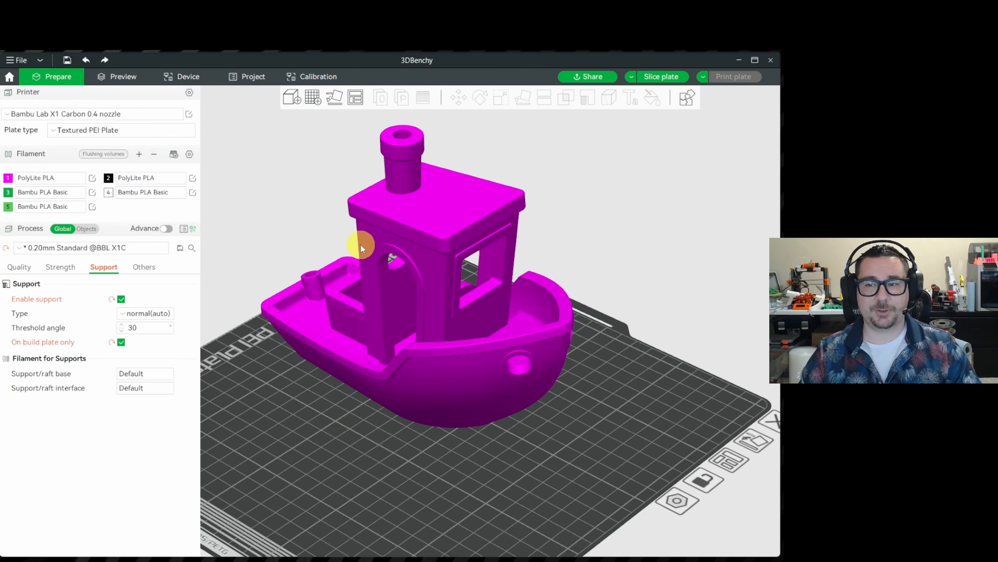
- Scale the boat uniformly to 800%
drag(267, 253, 336, 264)
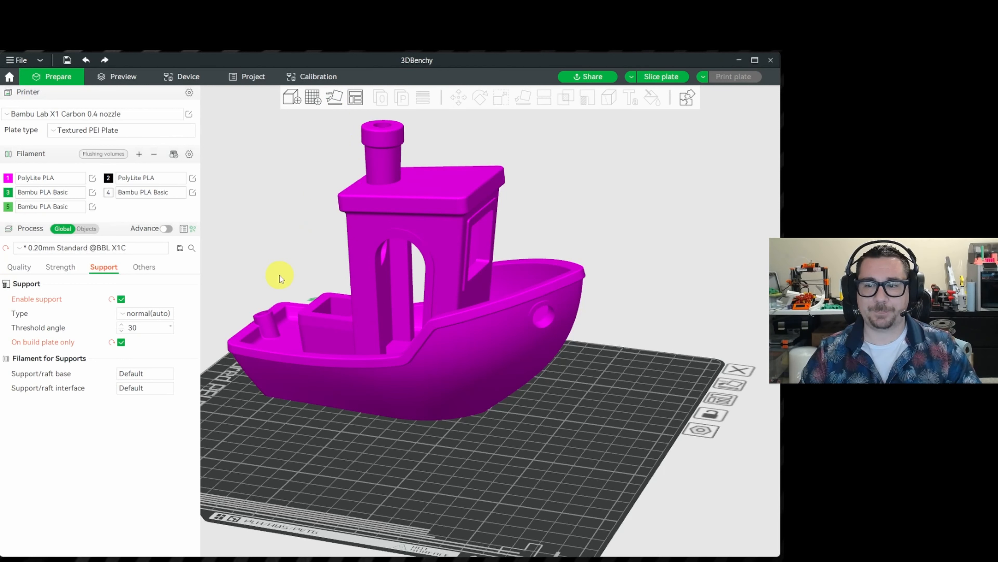
scroll(282, 273, down, 5)
click(438, 253)
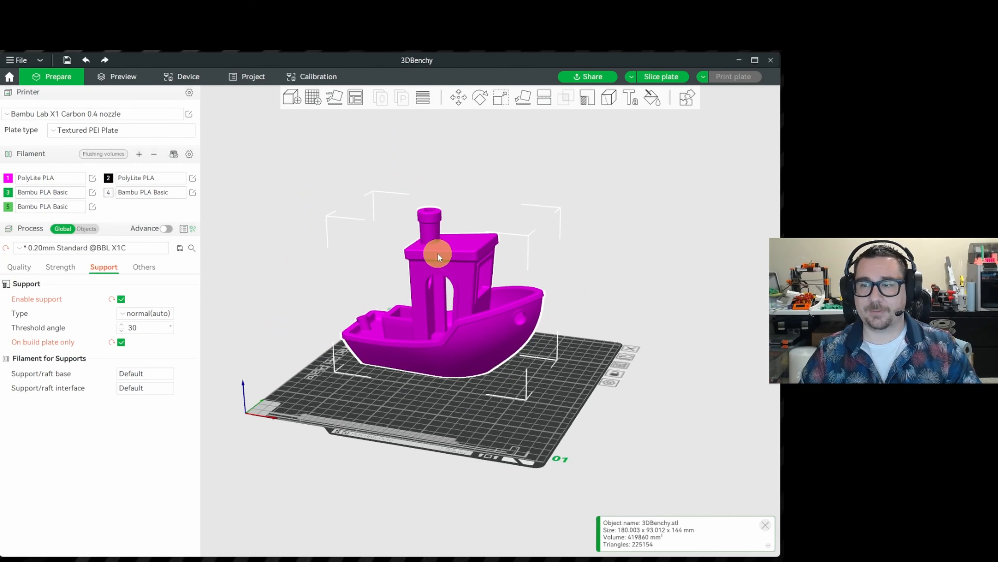
click(503, 101)
click(570, 132)
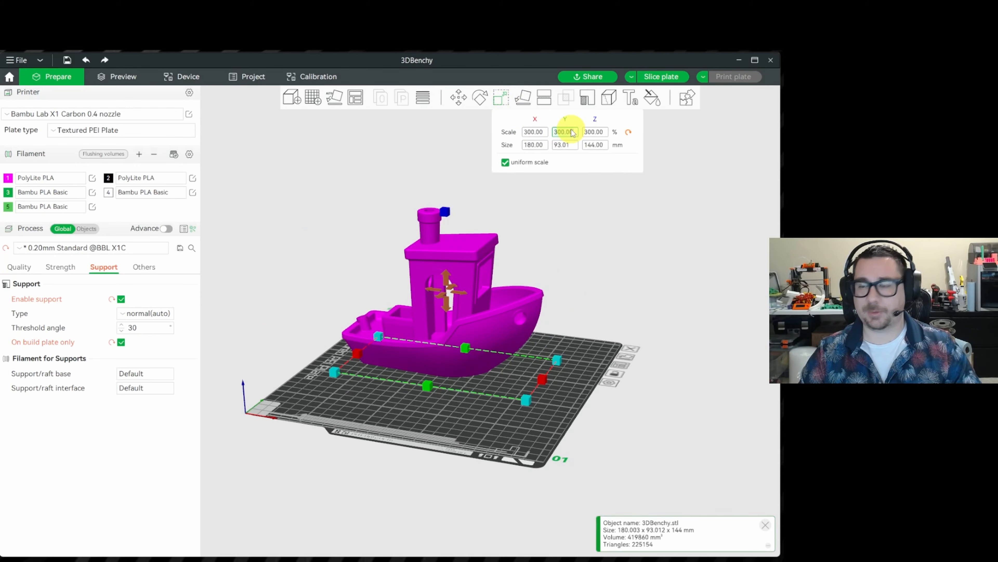
text(800)
key(Return)
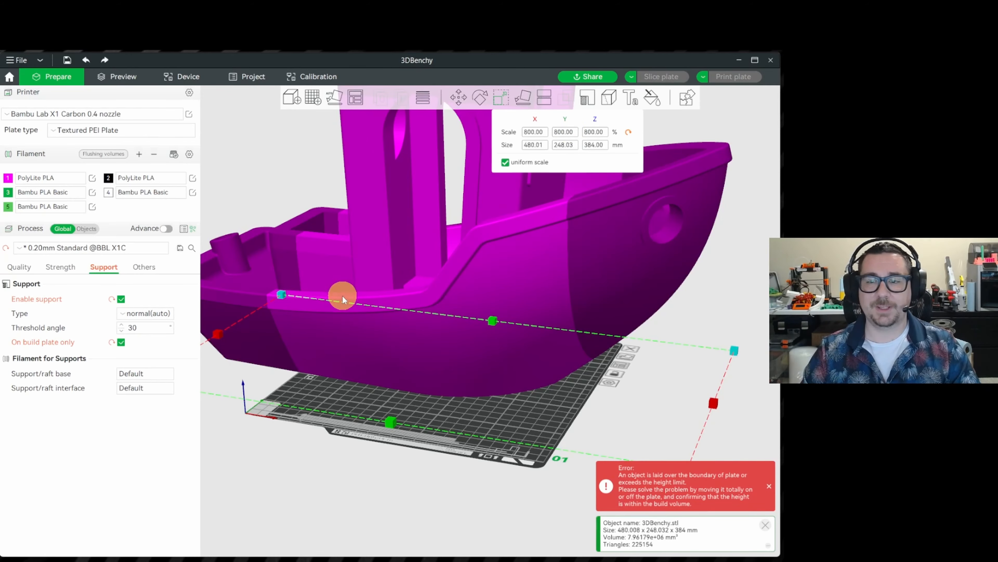
- Cut the enlarged boat into two objects with a planar cut at a height of 192 mm
scroll(275, 264, down, 2)
drag(272, 202, 332, 232)
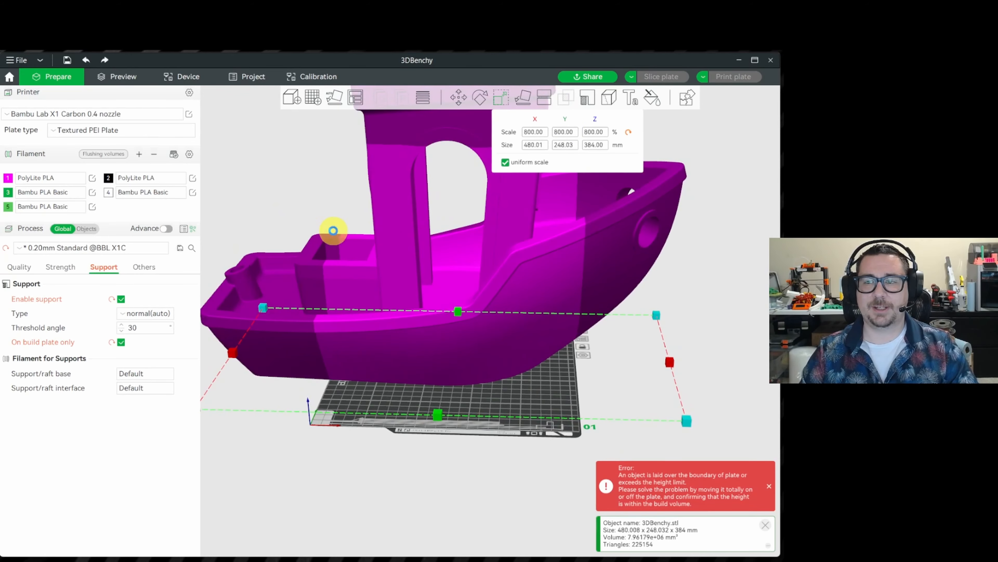
scroll(304, 189, down, 2)
drag(321, 189, 420, 229)
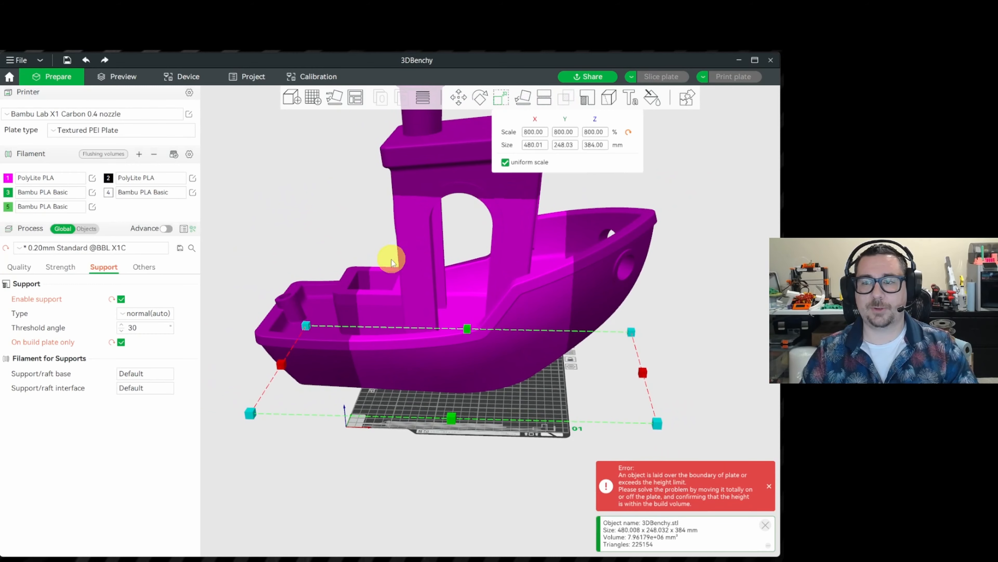
drag(423, 268, 350, 198)
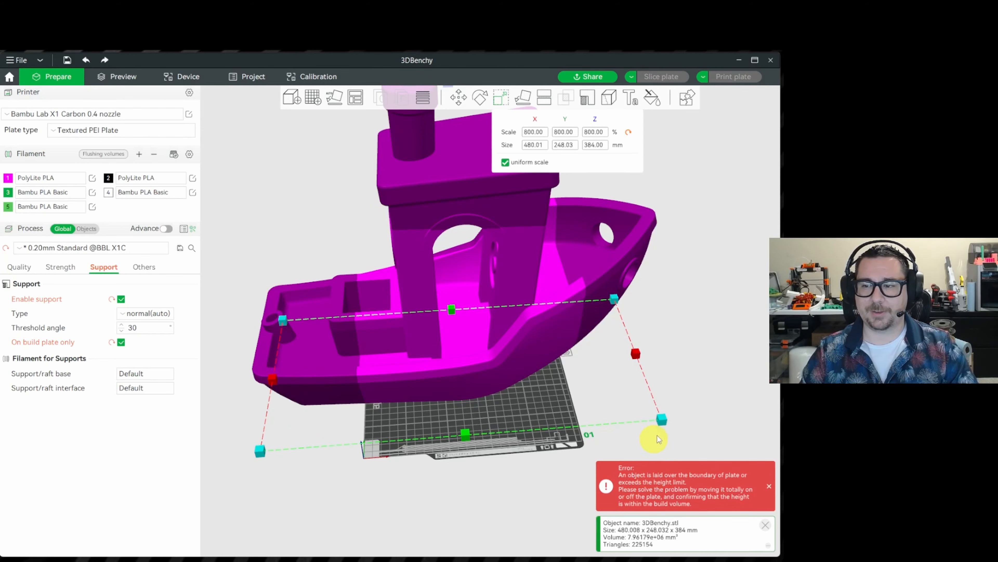
scroll(652, 366, up, 2)
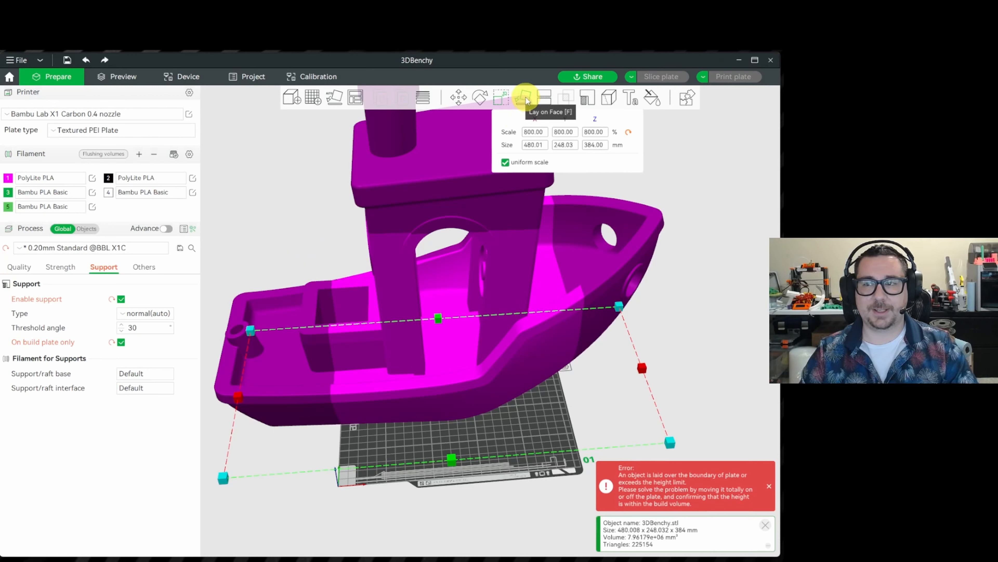
click(545, 99)
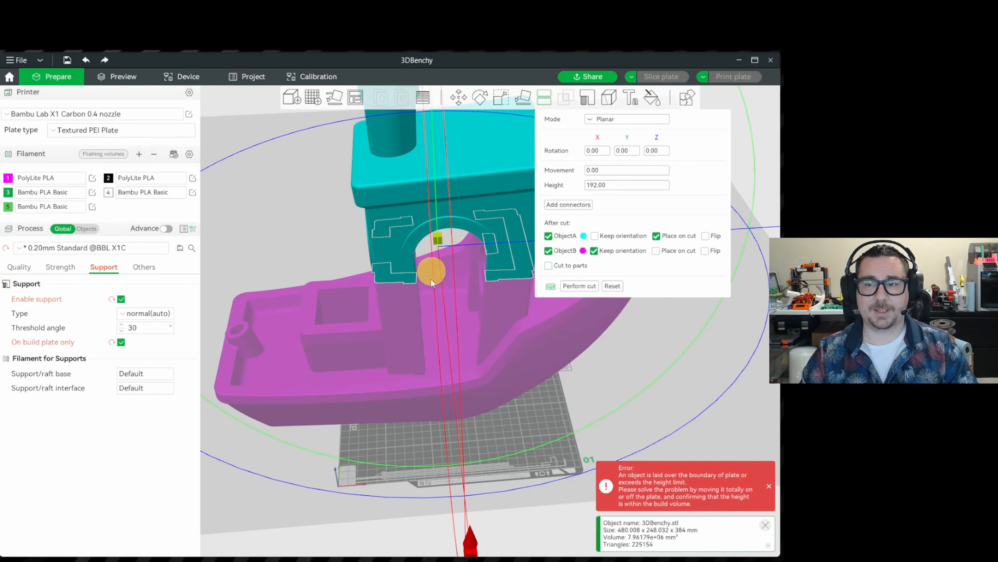
scroll(452, 314, down, 5)
drag(527, 475, 524, 460)
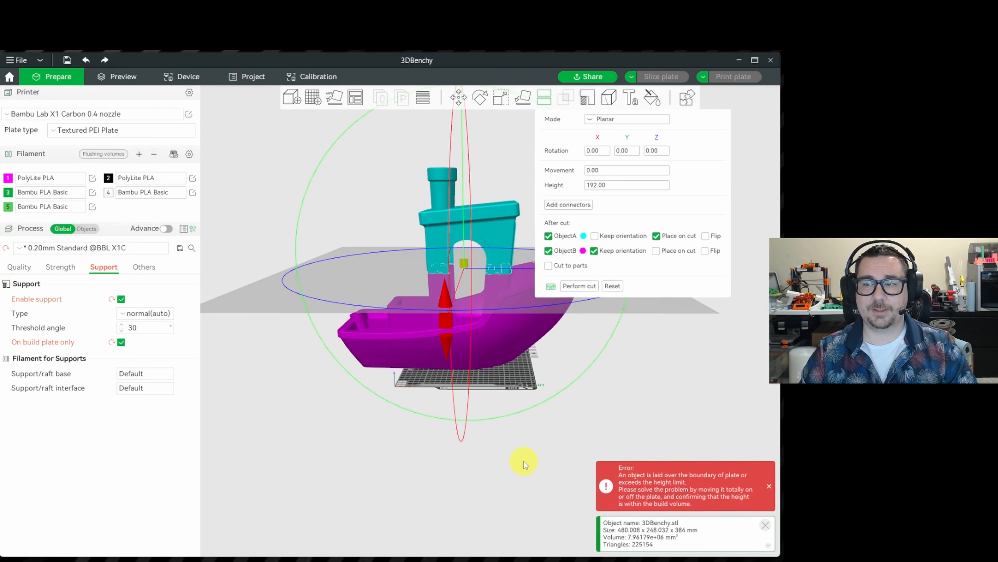
click(579, 286)
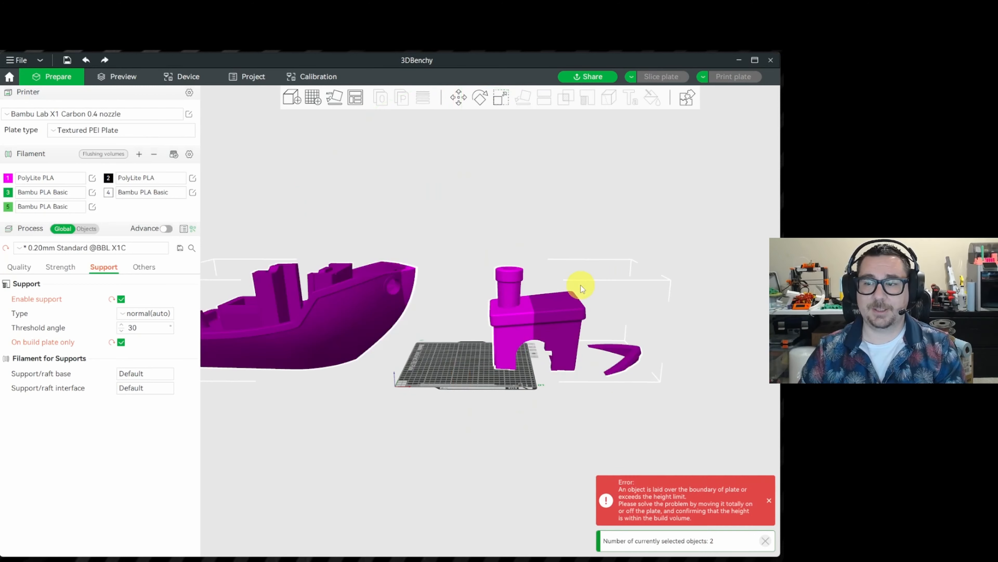
- Move the cut-off cabin piece slightly away from the plate and shift the hull piece over towards the plate
drag(426, 302, 424, 258)
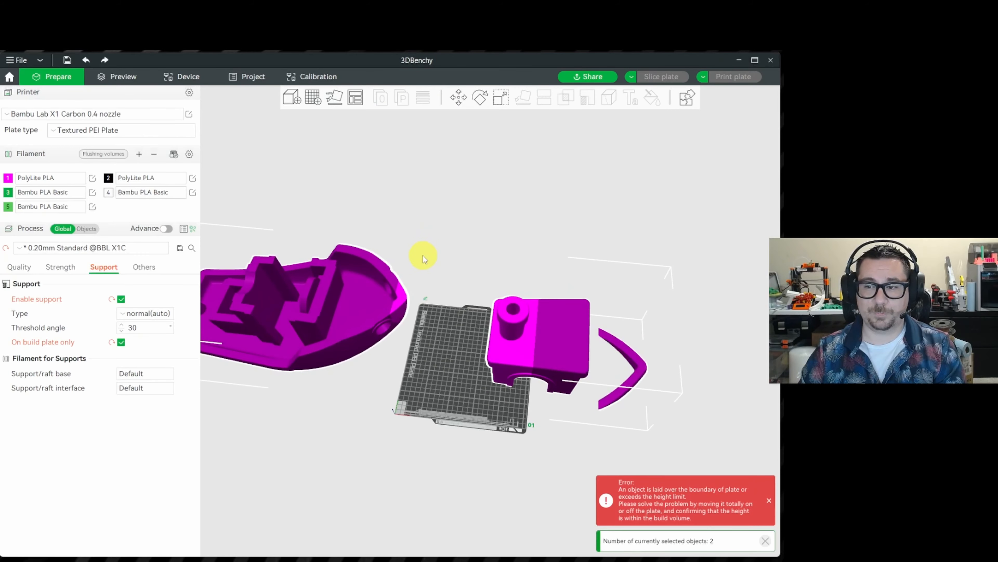
click(525, 307)
drag(525, 306, 552, 319)
drag(349, 315, 475, 318)
- Undo the piece moves and the planar cut to restore the whole boat
click(84, 63)
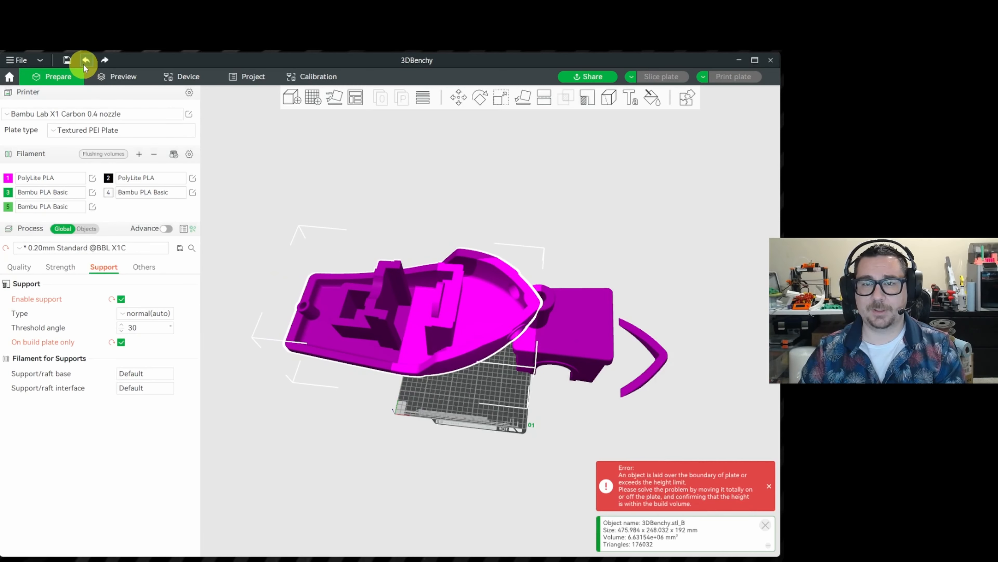
click(83, 63)
click(84, 62)
click(84, 62)
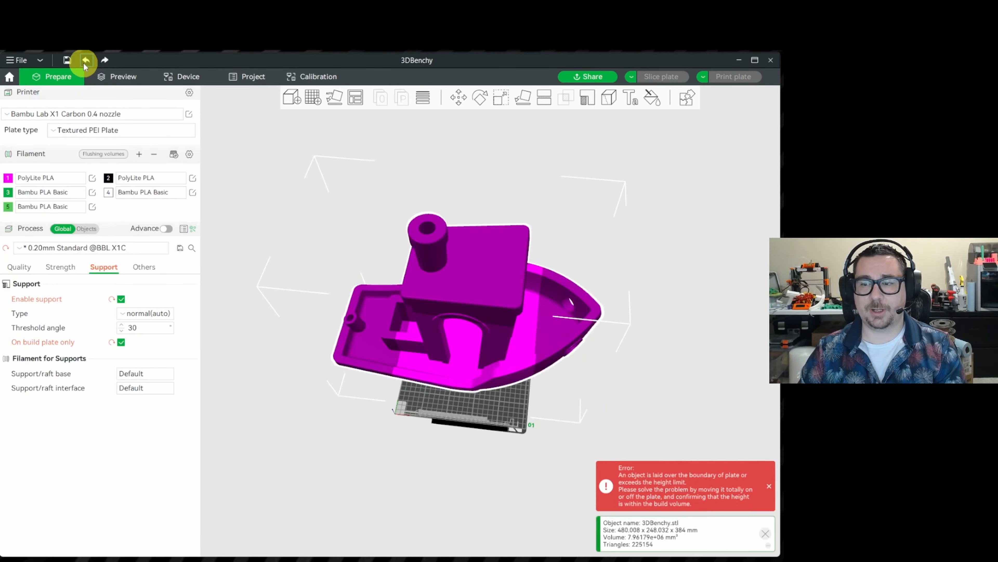
- Start a new planar cut on the boat and tilt the cutting plane about 1.61° around Y
click(548, 101)
drag(261, 174, 268, 163)
scroll(269, 161, down, 6)
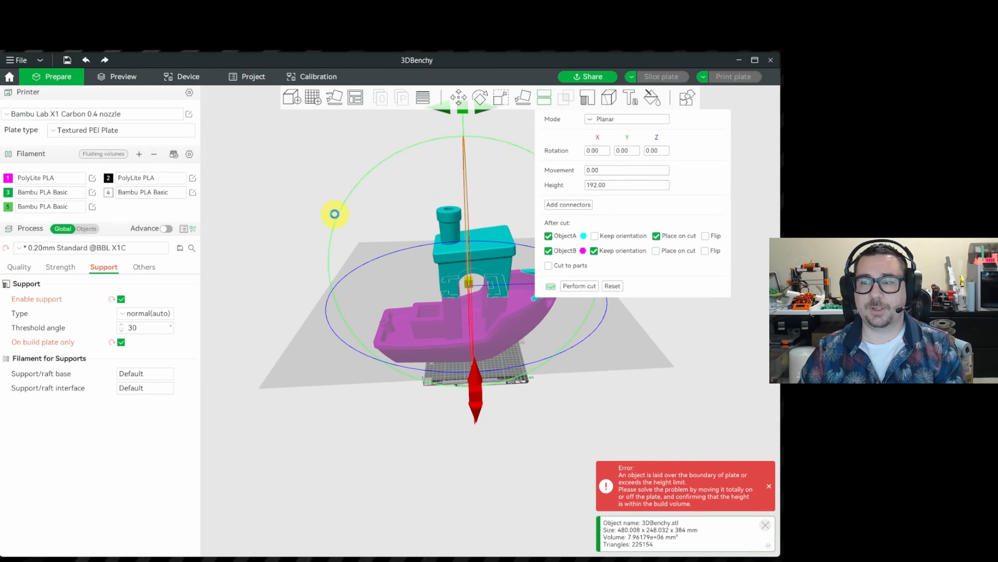
drag(357, 178, 363, 170)
drag(444, 180, 476, 178)
drag(367, 208, 328, 233)
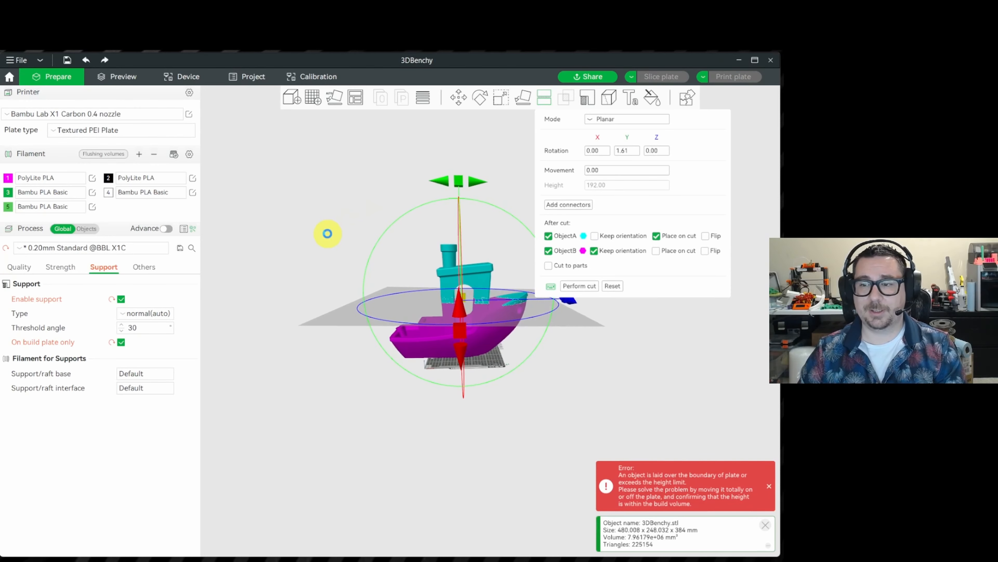
- Perform the tilted cut keeping only the upper piece, Object A, and undo the cut
scroll(356, 221, up, 2)
right_drag(357, 220, 325, 232)
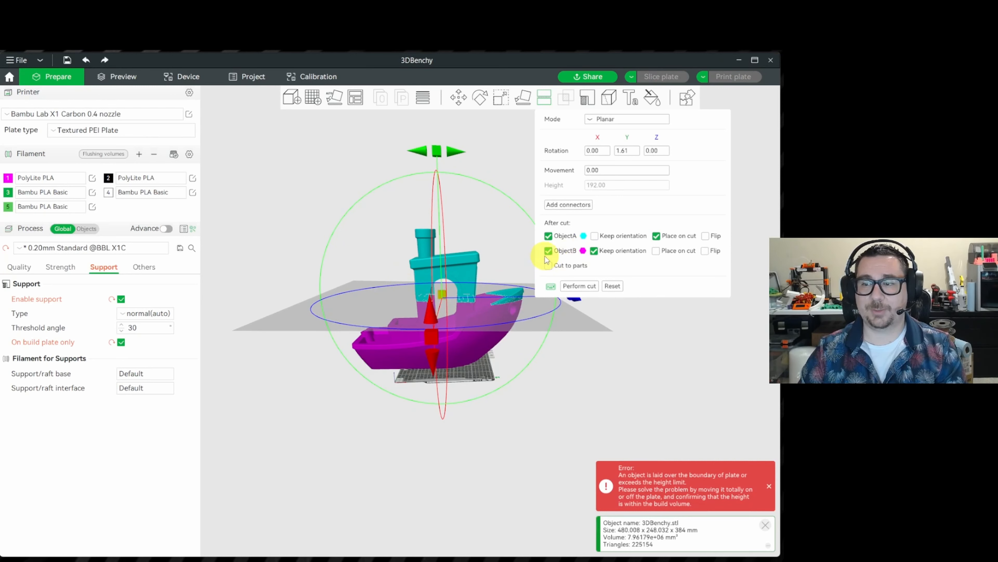
click(548, 265)
click(578, 286)
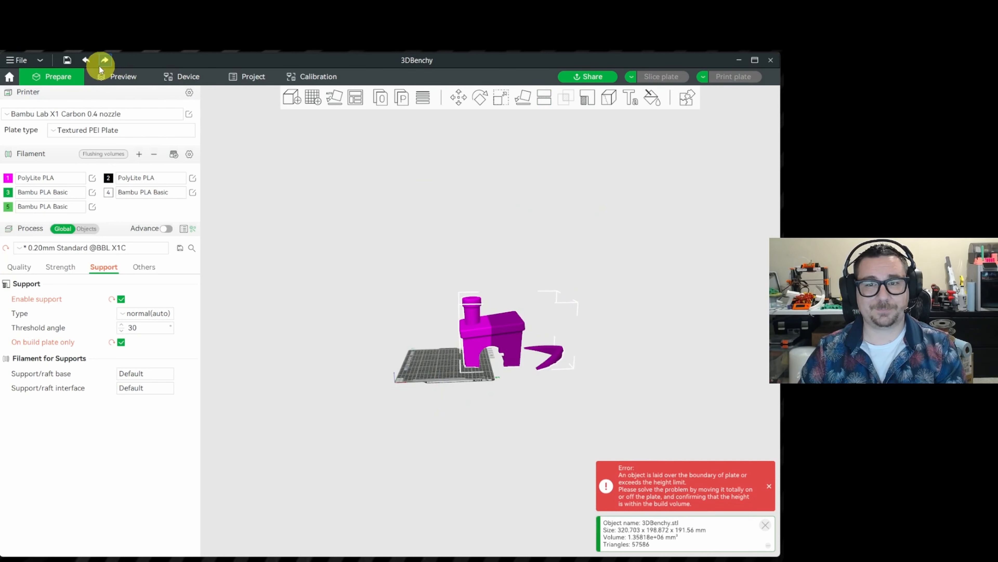
click(88, 61)
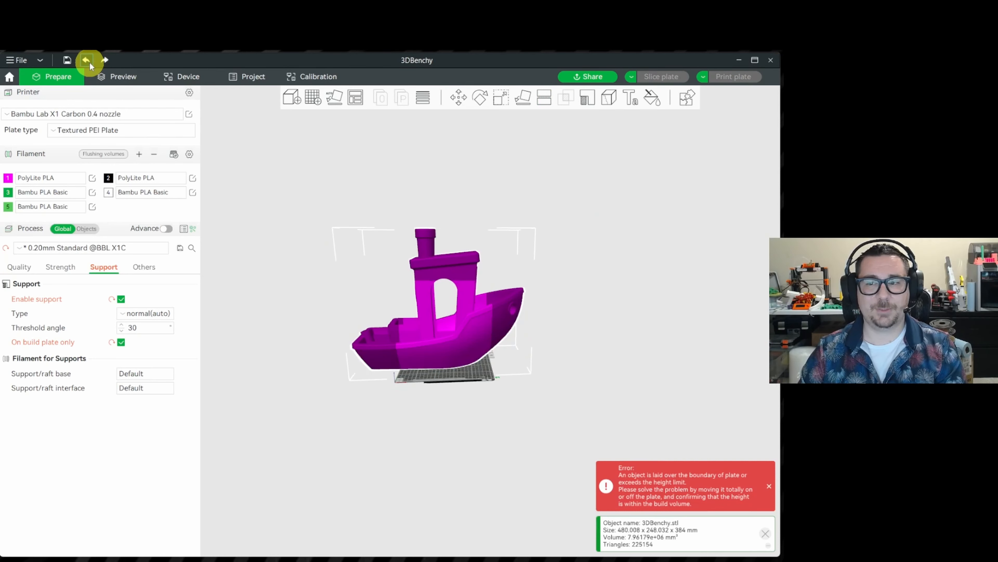
- Restart the planar cut and have both Object A and Object B kept after cutting
click(543, 97)
click(548, 250)
click(548, 236)
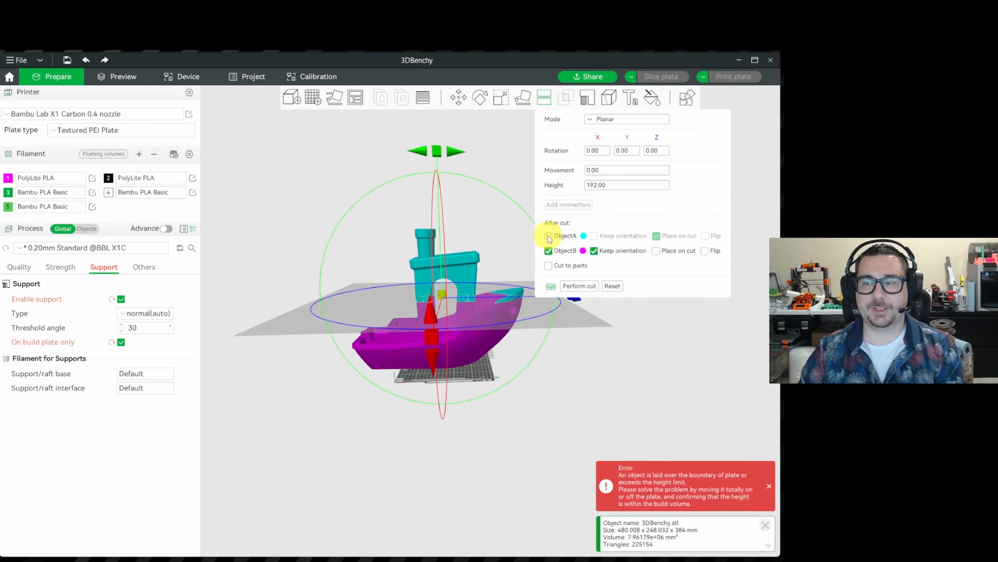
click(548, 237)
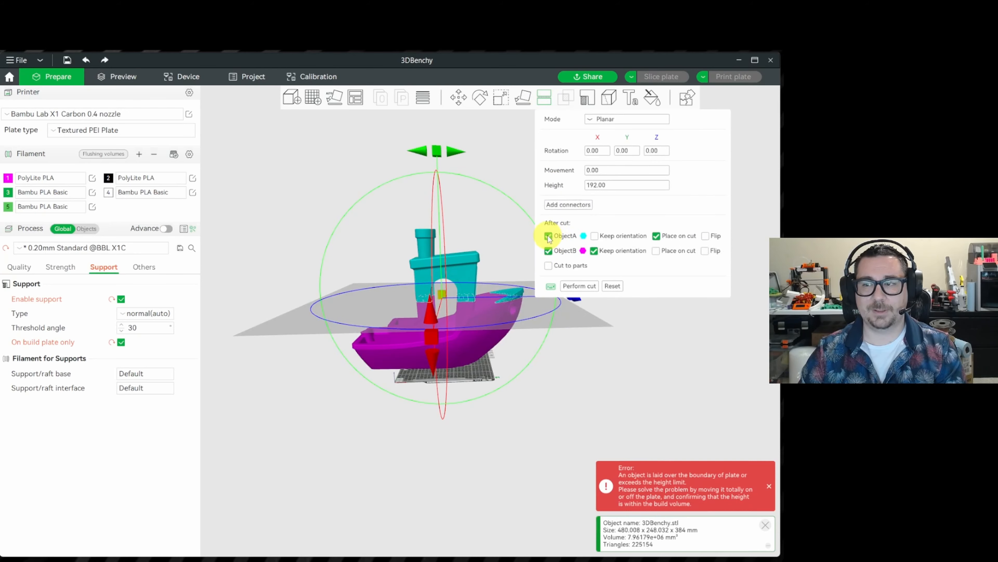
- Lower the cutting plane freehand to a height of about 183 mm
click(599, 184)
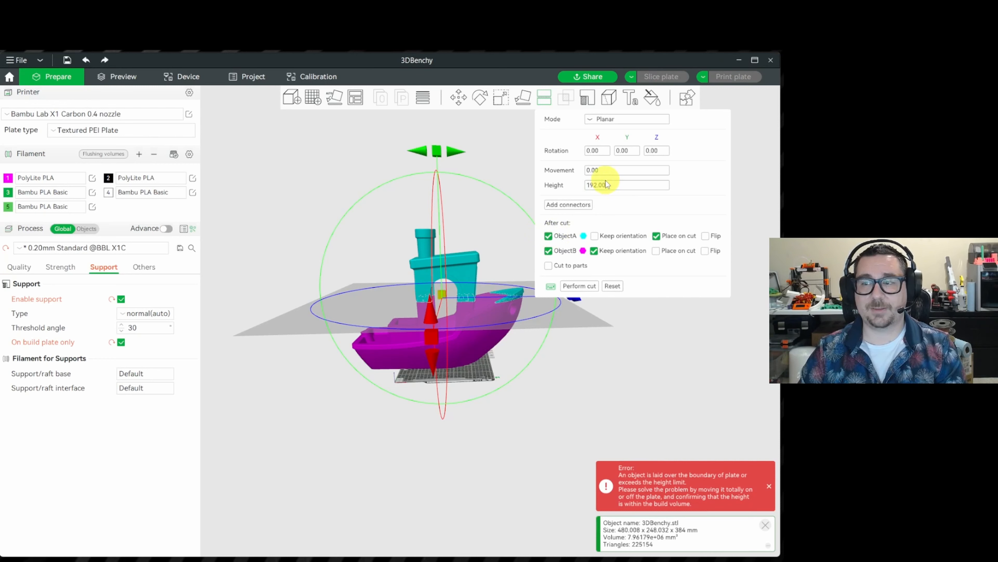
scroll(499, 240, up, 2)
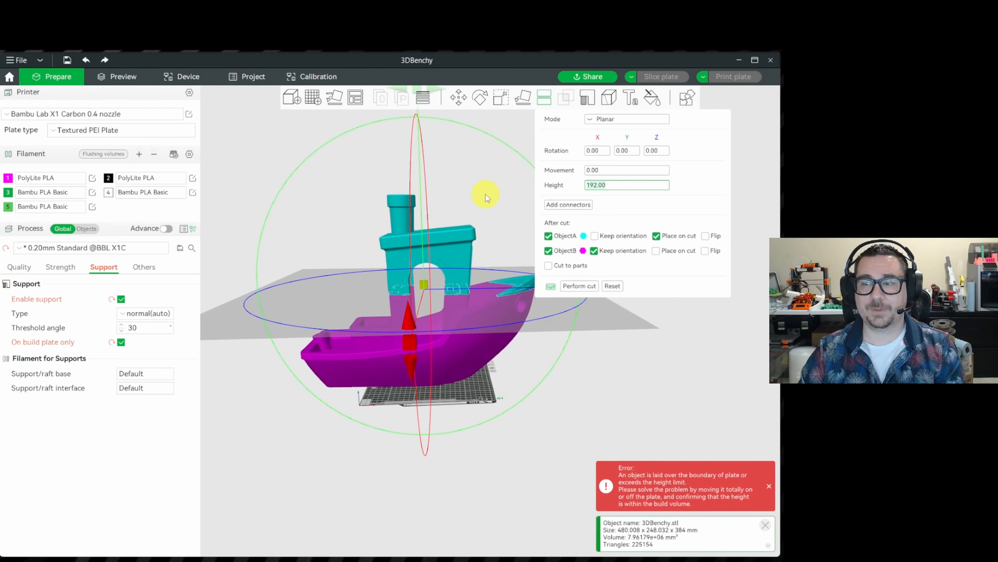
mouse_move(424, 284)
mouse_down()
mouse_move(430, 265)
mouse_move(434, 319)
mouse_move(433, 280)
mouse_move(430, 288)
mouse_up()
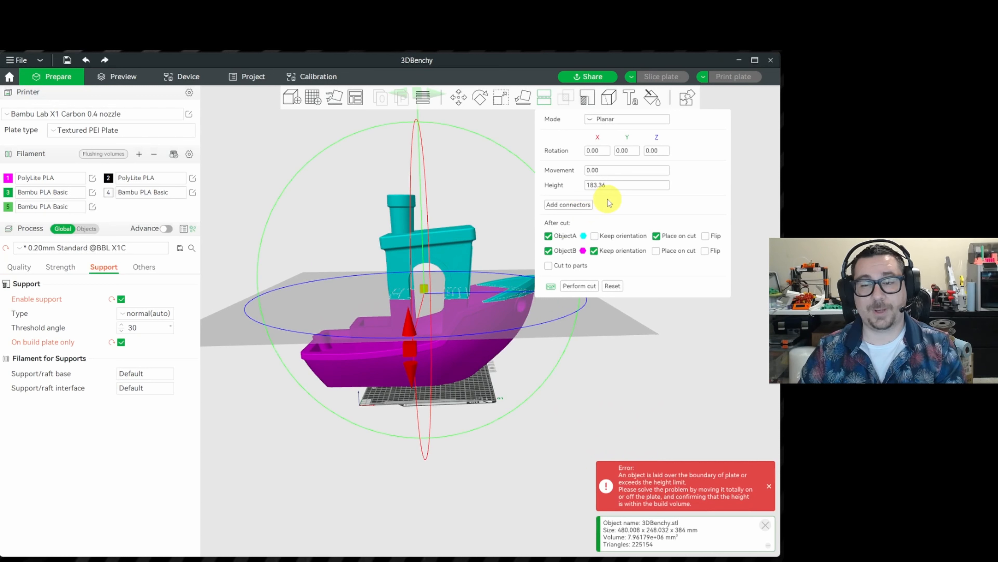
- Set the cutting plane's height to 100 mm and inspect where it crosses the boat
click(601, 184)
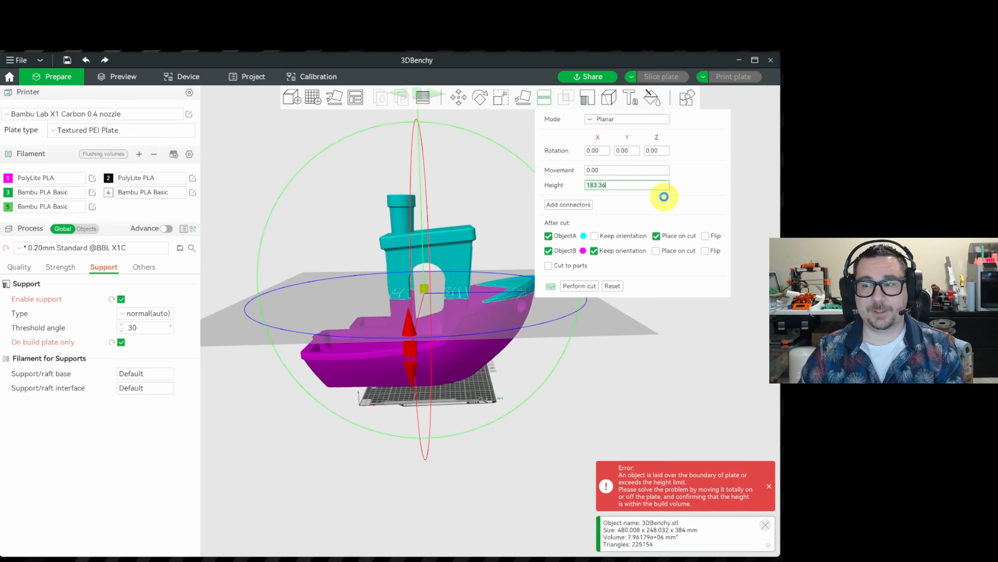
key(ctrl+a)
text(10)
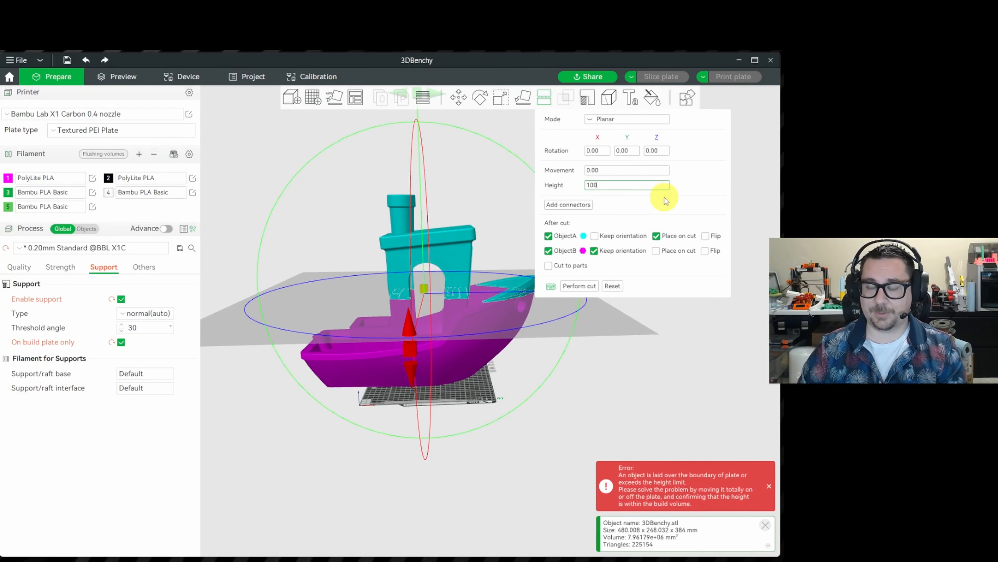
click(663, 197)
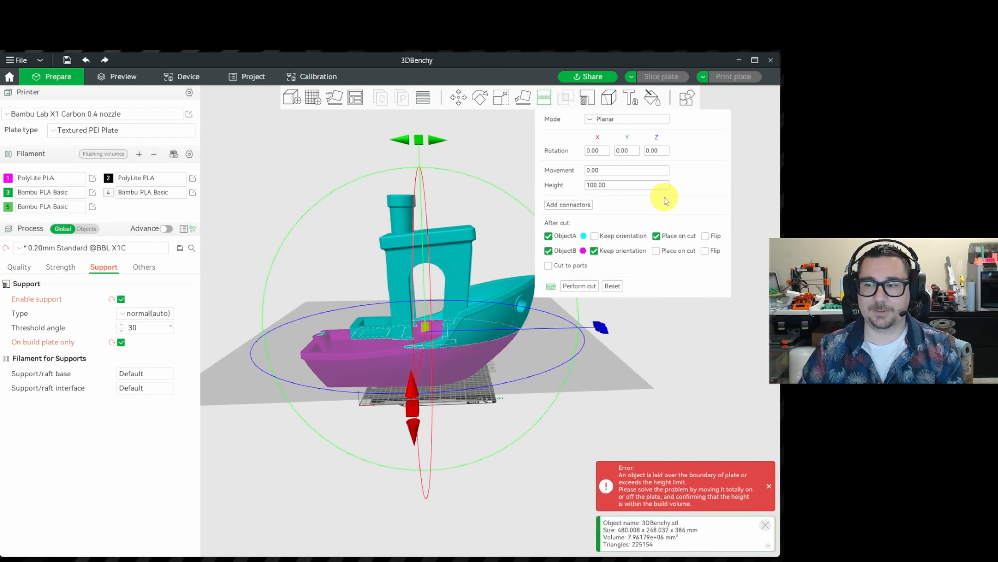
scroll(255, 205, down, 2)
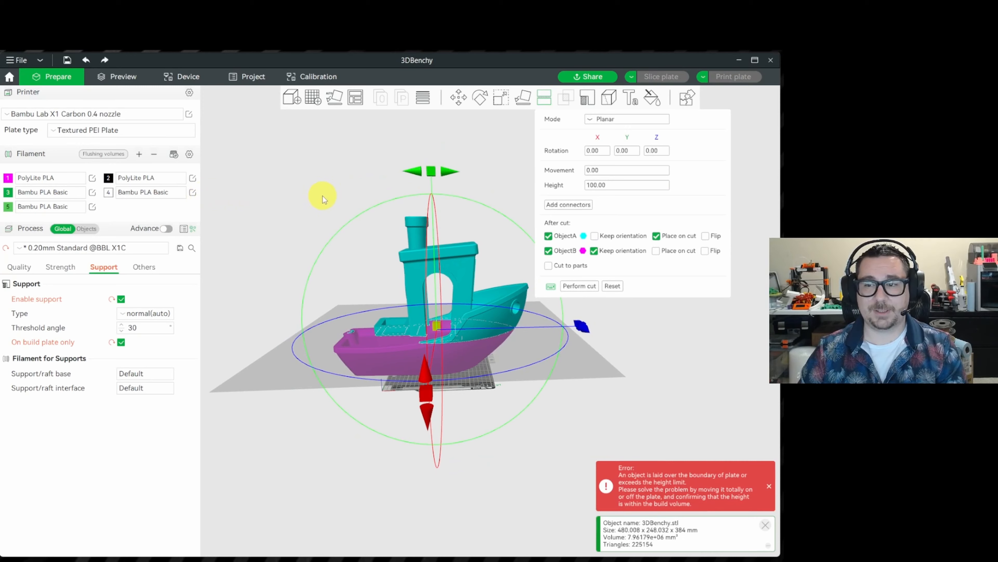
drag(322, 198, 319, 215)
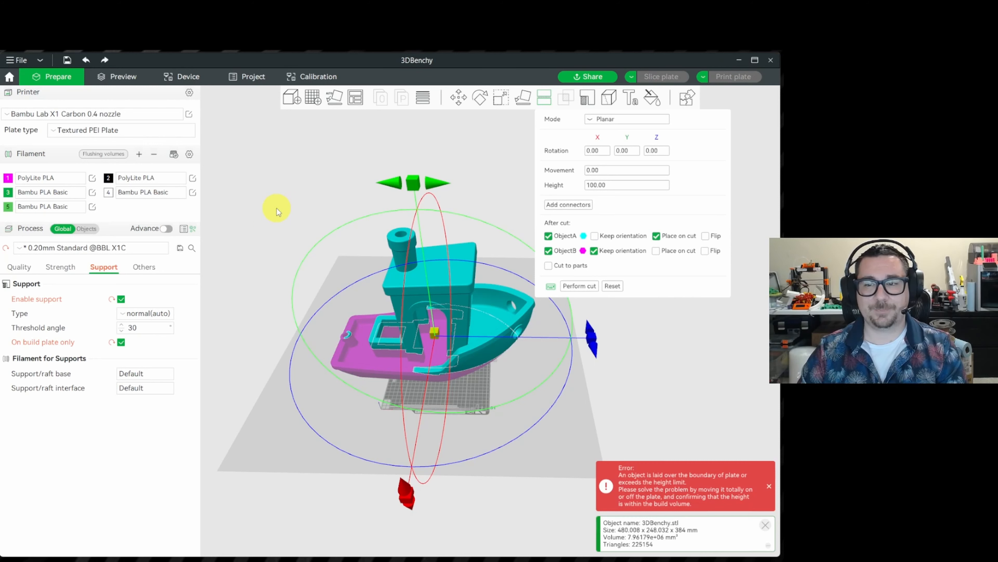
scroll(276, 207, down, 2)
drag(286, 204, 295, 202)
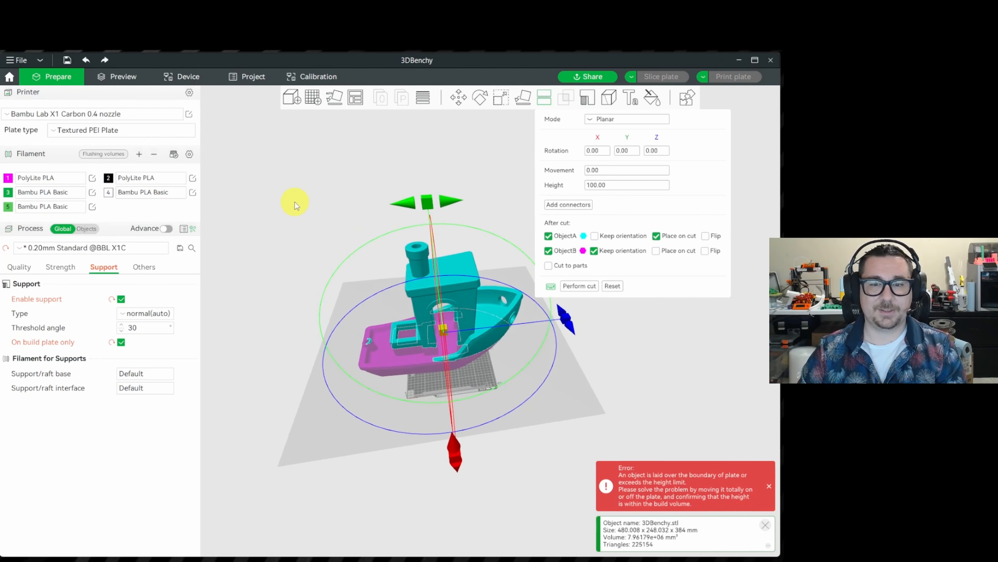